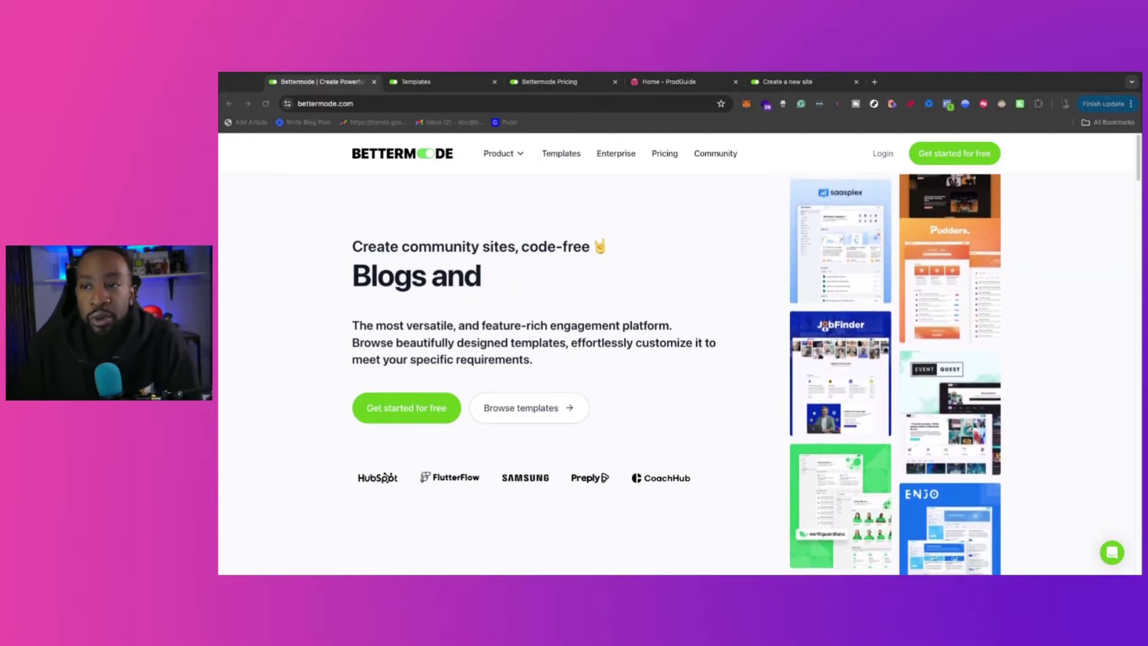
Set the Ultimate Customization preview to no navigation bar, a card layout and a sidebar
scroll(543, 468, "down", 10)
scroll(543, 468, "up", 3)
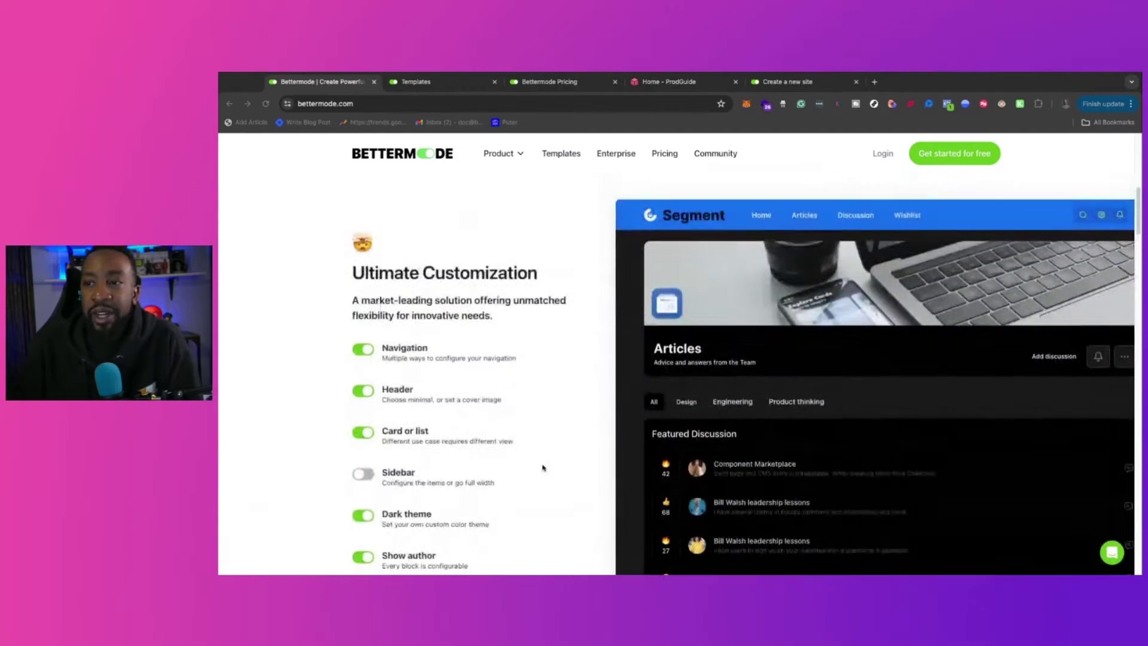
scroll(543, 468, "down", 3)
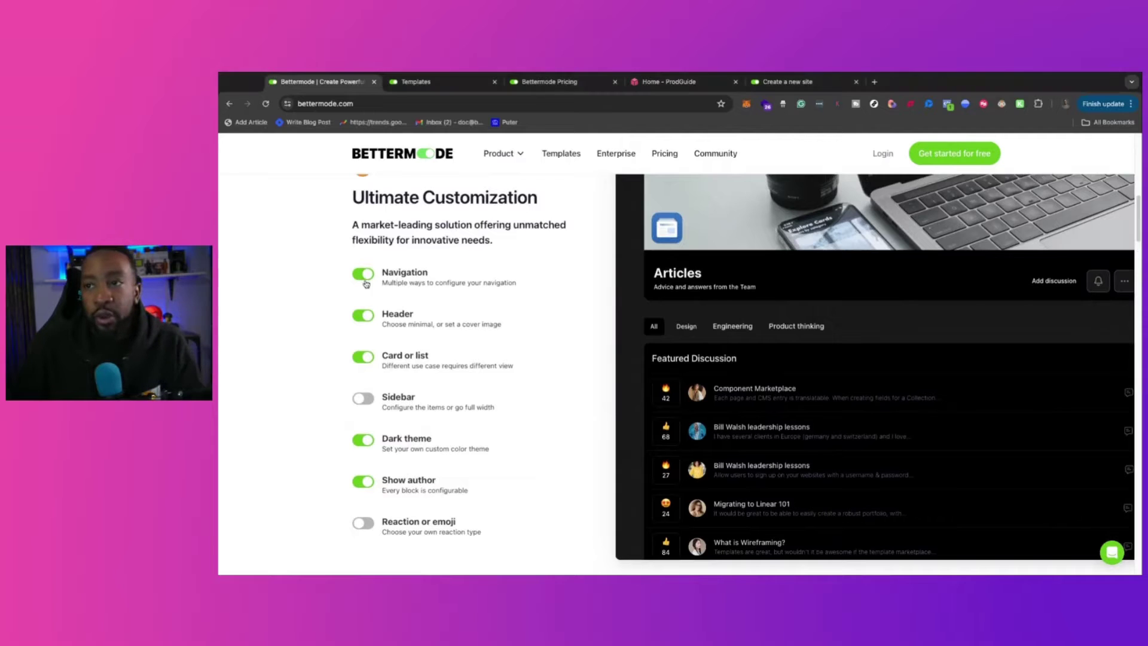
left_click(361, 273)
scroll(365, 359, "up", 2)
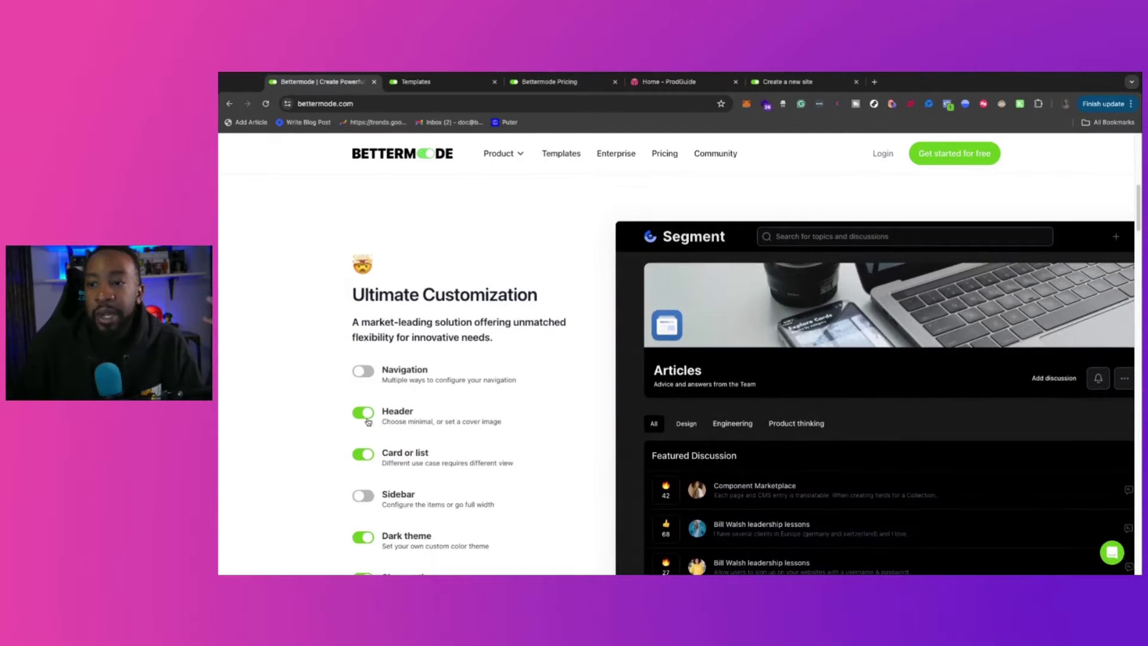
left_click(363, 412)
left_click(363, 453)
left_click(364, 413)
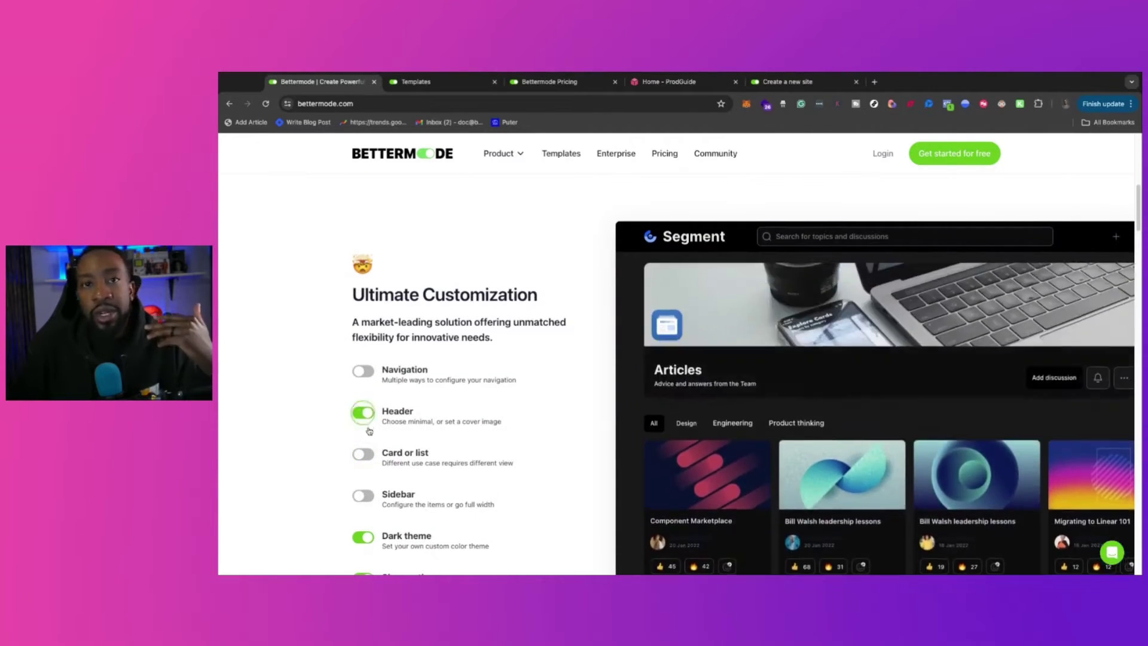
left_click(369, 495)
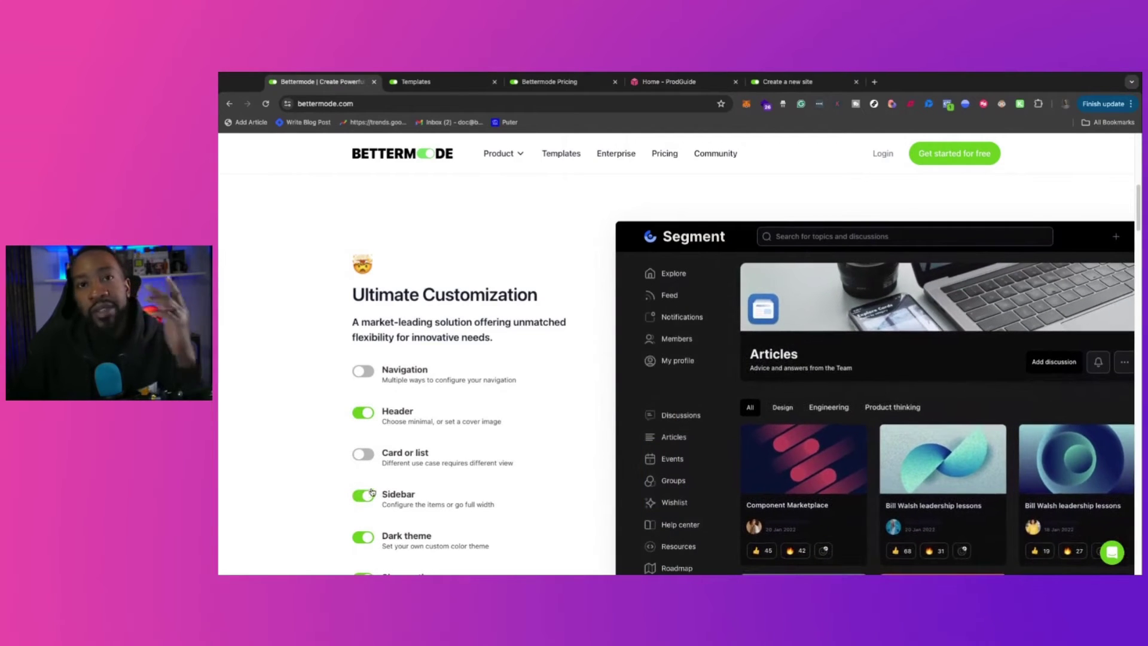
Scroll down to the All-in-One Engagement Platform features list
scroll(516, 425, "down", 8)
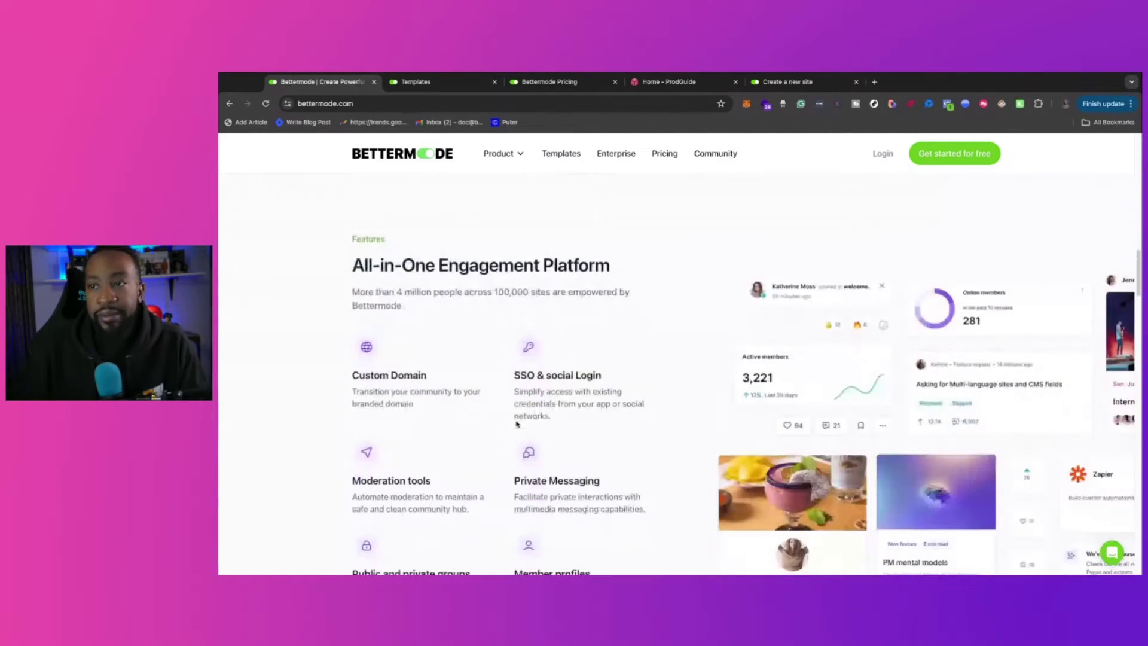
scroll(515, 421, "down", 1)
scroll(513, 416, "down", 1)
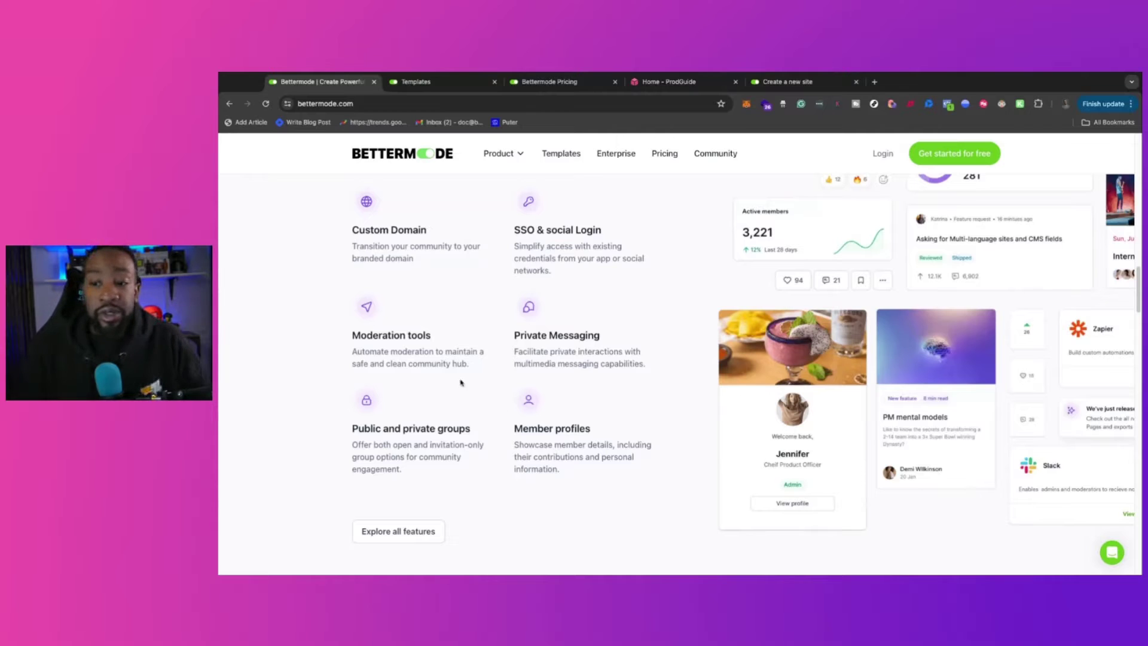
triple_click(383, 534)
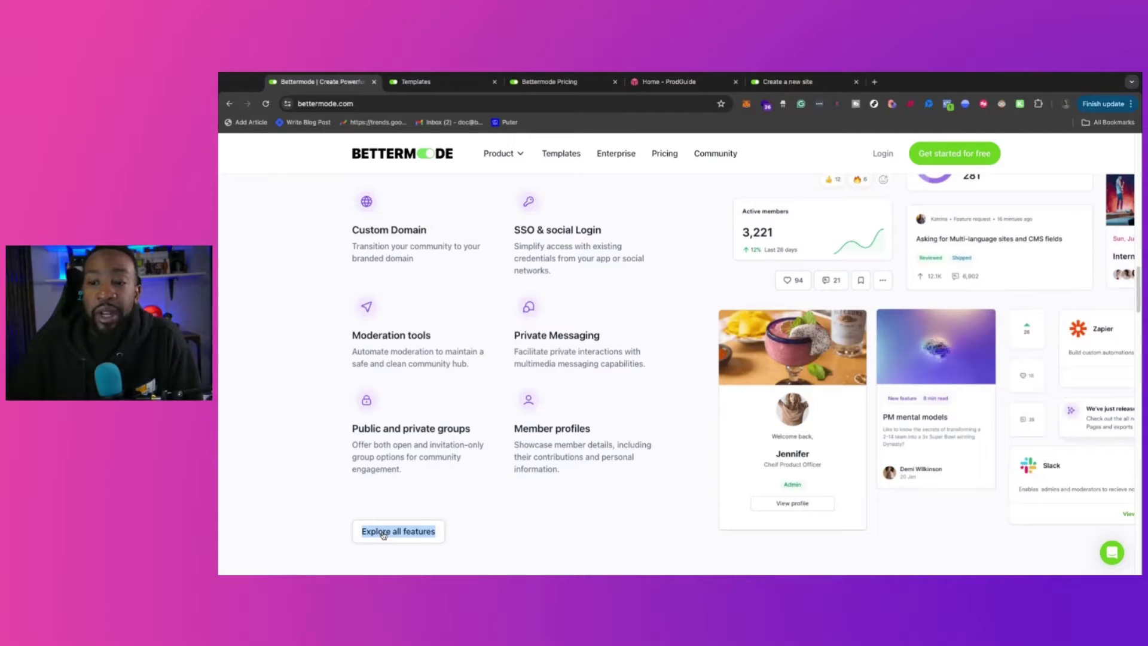
Open the Platform Overview page in its own tab
left_click(383, 534, "ctrl")
left_click(439, 81)
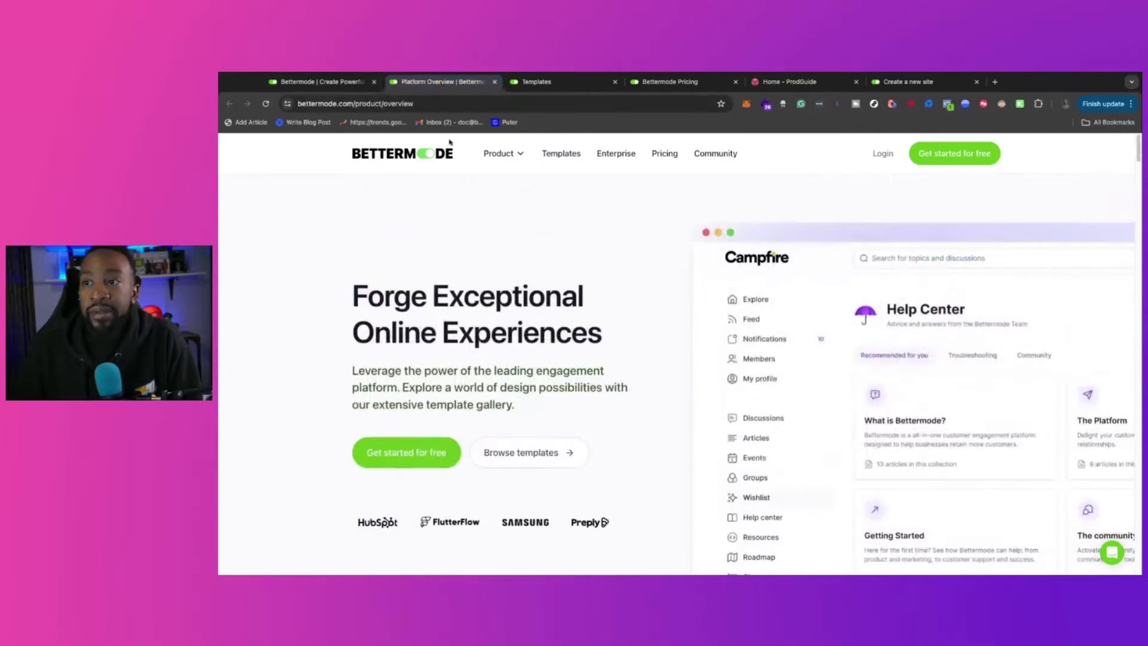
scroll(601, 295, "down", 10)
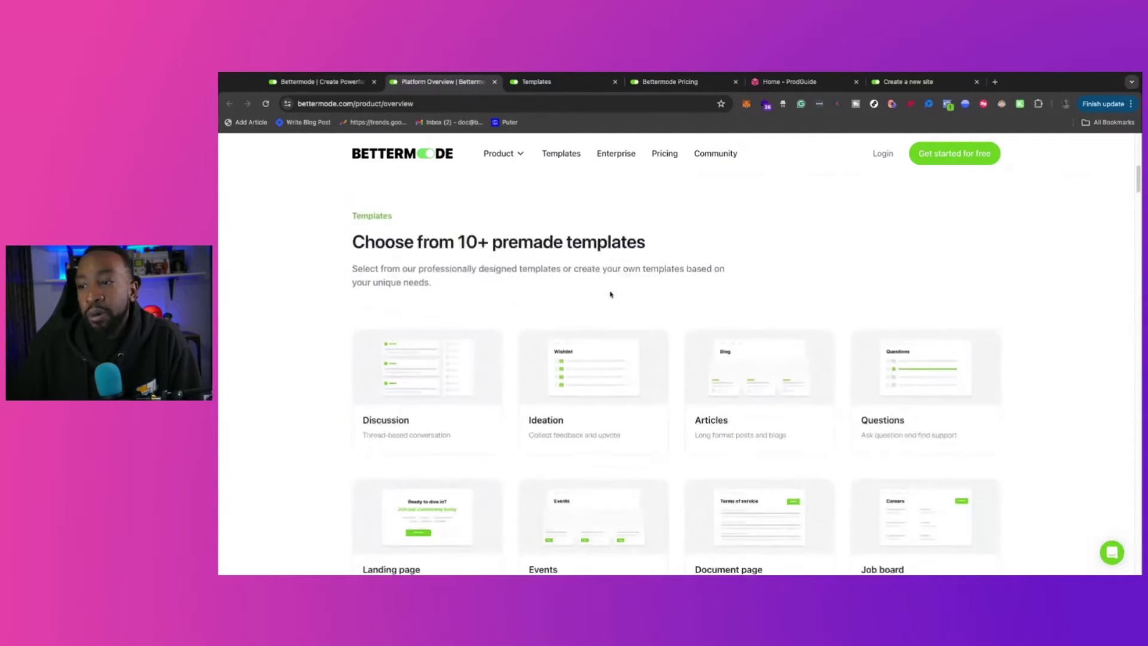
scroll(609, 285, "up", 2)
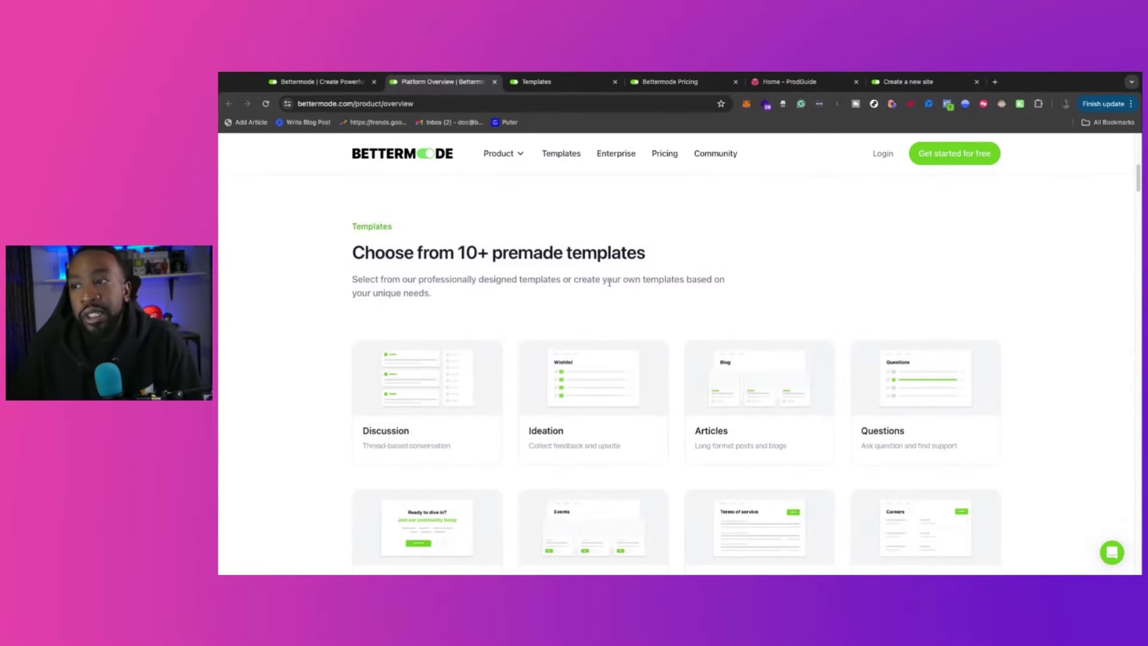
Browse the 10+ premade templates and configurable features like multilingual and advanced search
scroll(664, 310, "down", 2)
scroll(670, 305, "down", 1)
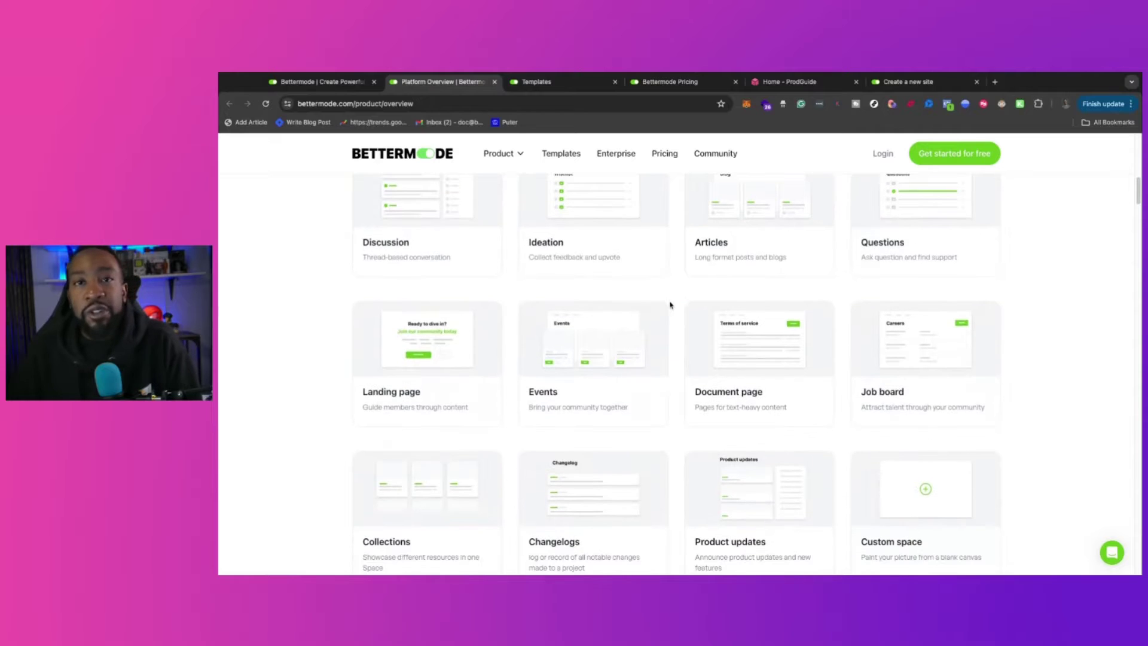
scroll(671, 304, "down", 1)
scroll(671, 304, "down", 2)
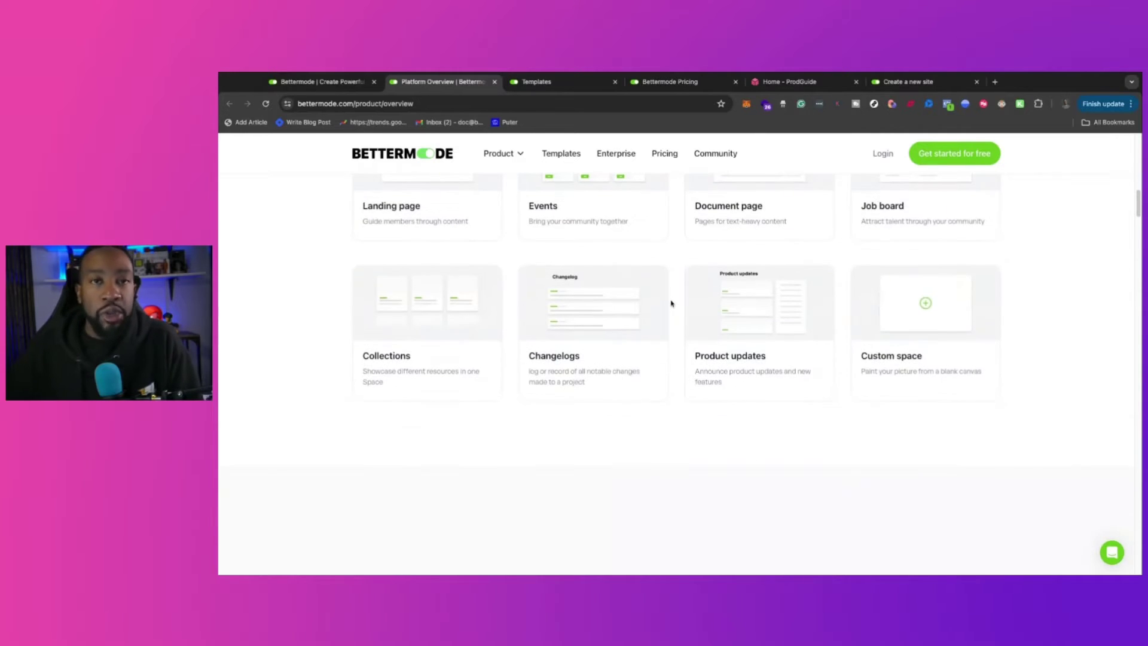
scroll(671, 304, "down", 2)
scroll(672, 299, "up", 6)
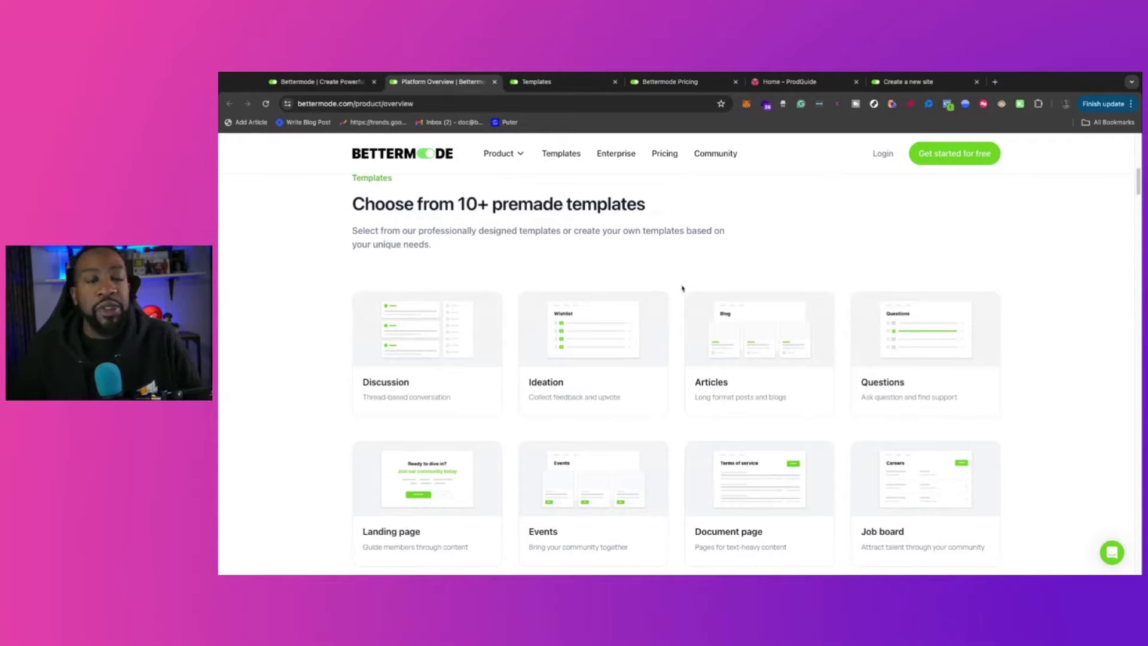
scroll(678, 290, "down", 1)
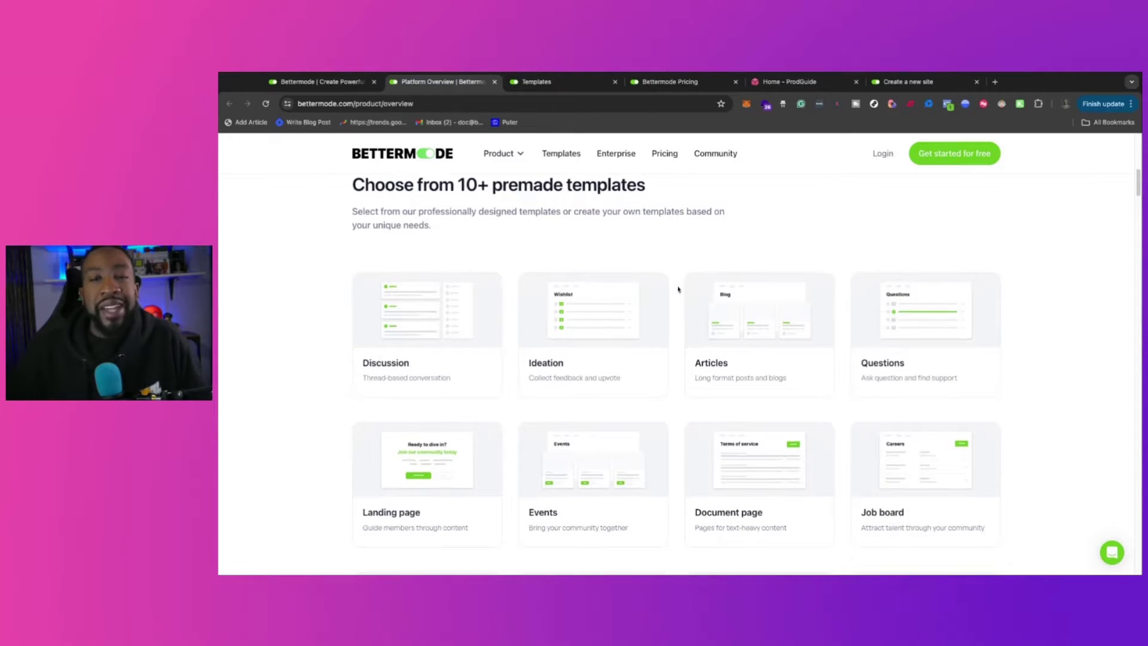
scroll(678, 290, "down", 1)
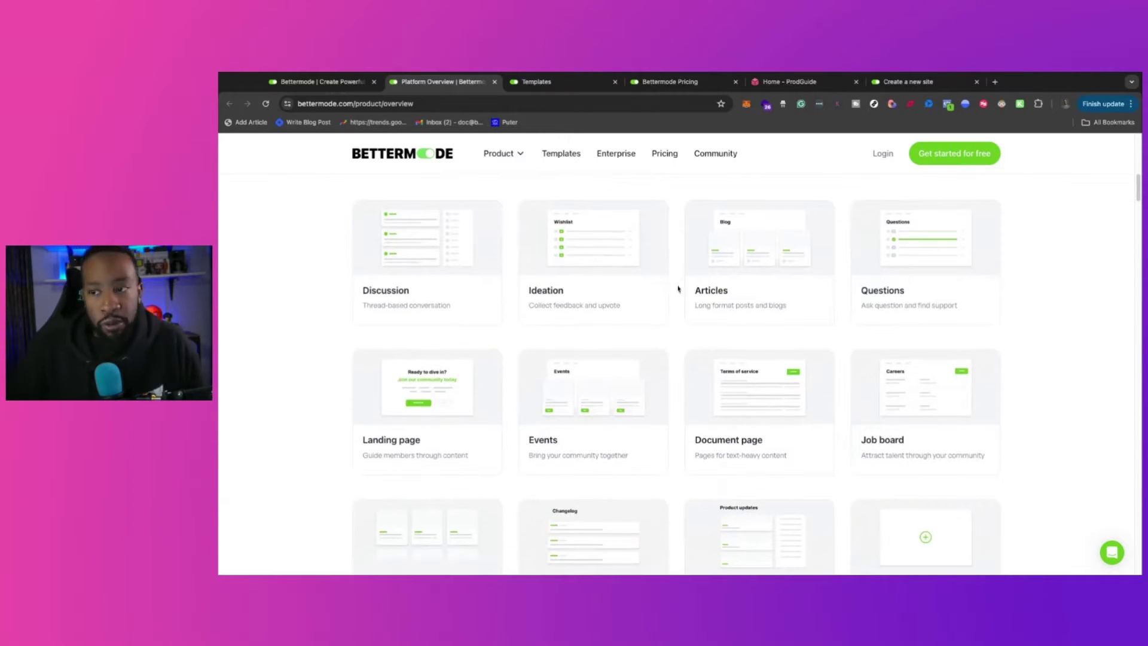
scroll(678, 290, "down", 1)
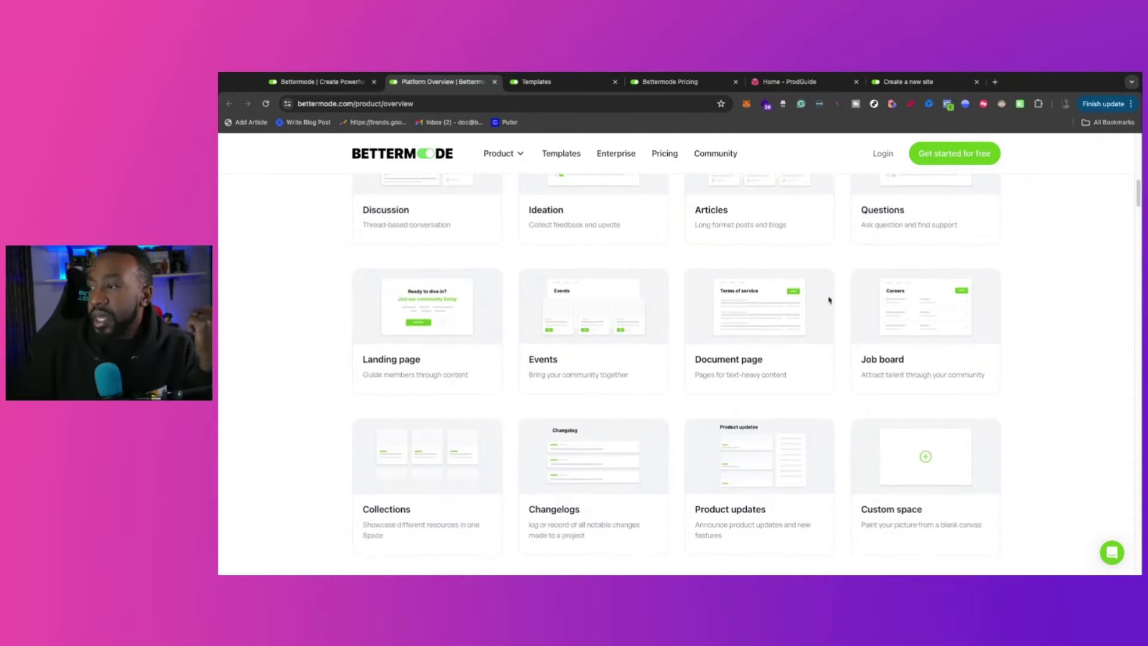
scroll(984, 340, "down", 1)
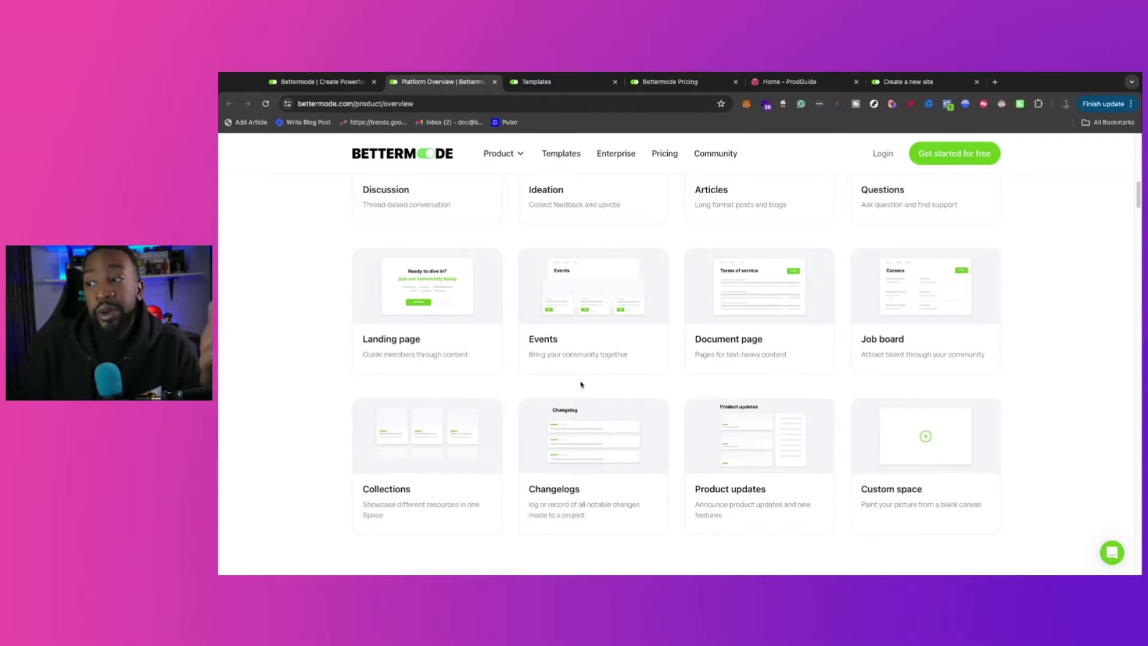
scroll(580, 383, "up", 6)
scroll(575, 375, "down", 2)
scroll(575, 374, "down", 2)
scroll(449, 403, "down", 3)
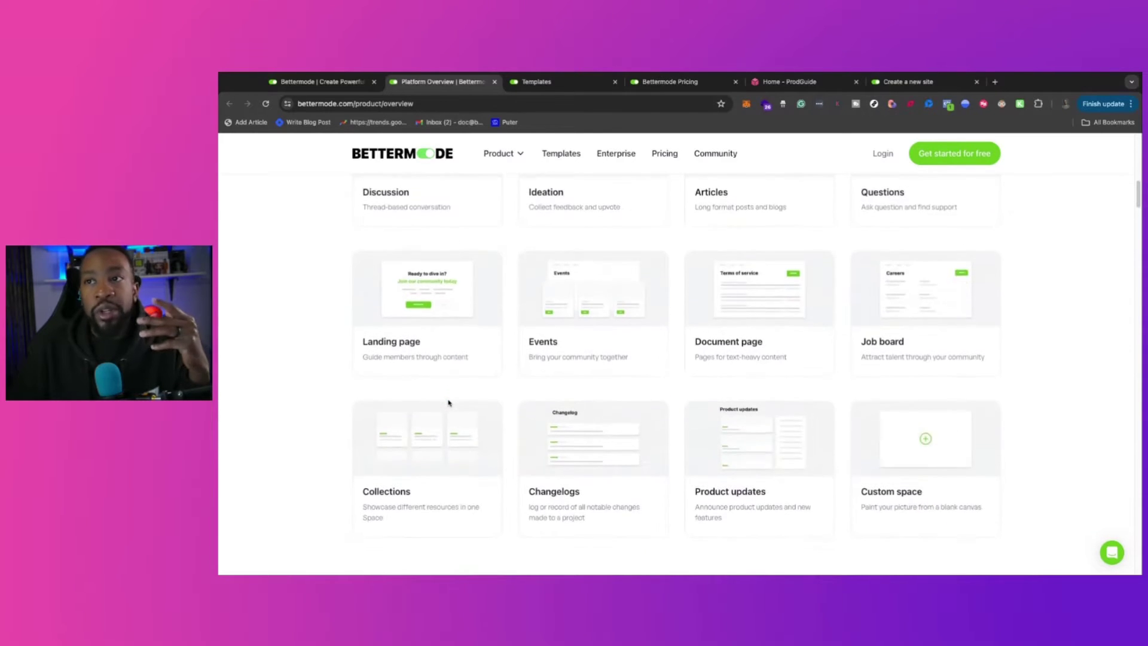
scroll(449, 401, "down", 2)
Review the configurable features and Design Studio sections, then switch to the Templates gallery
scroll(449, 399, "down", 8)
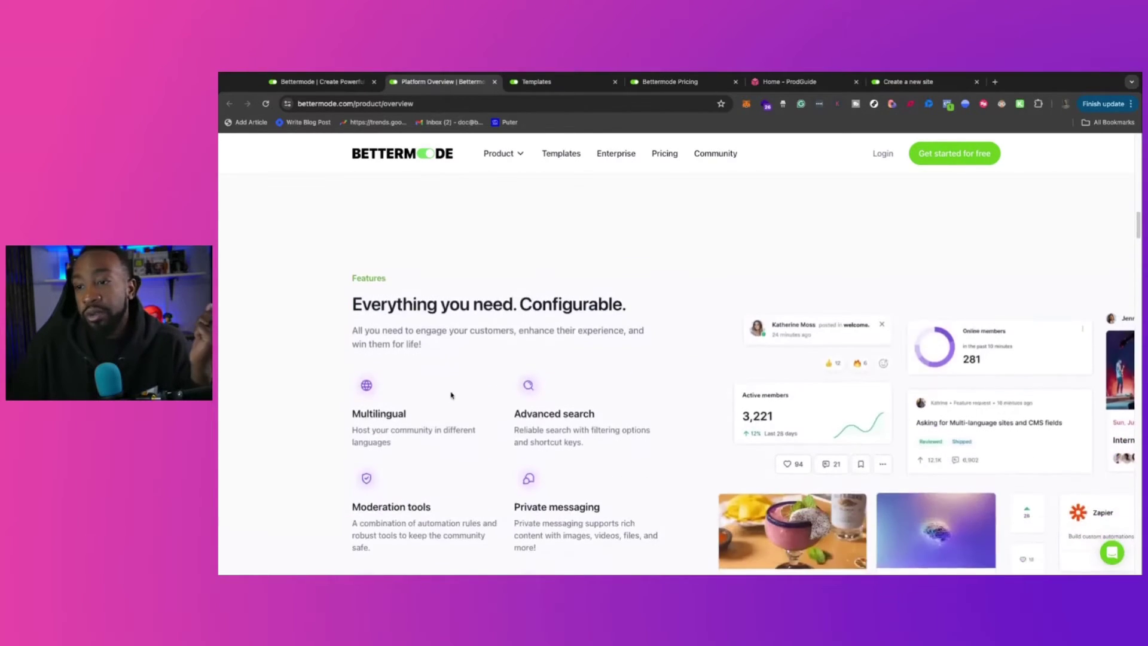
scroll(451, 394, "up", 3)
scroll(451, 395, "down", 1)
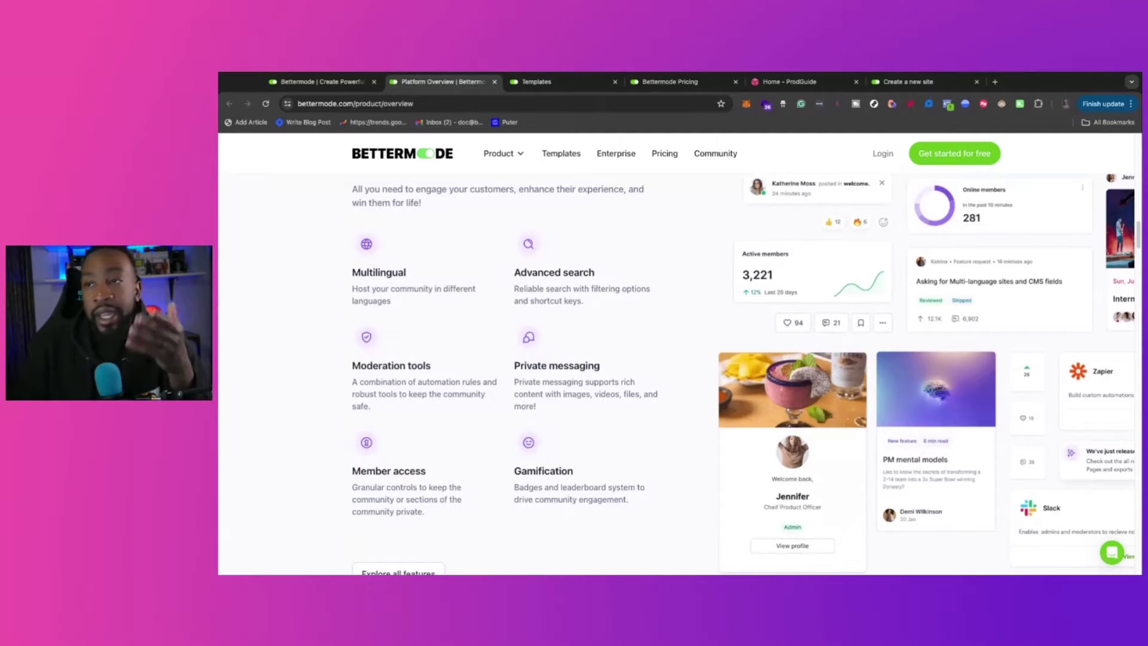
scroll(523, 499, "down", 10)
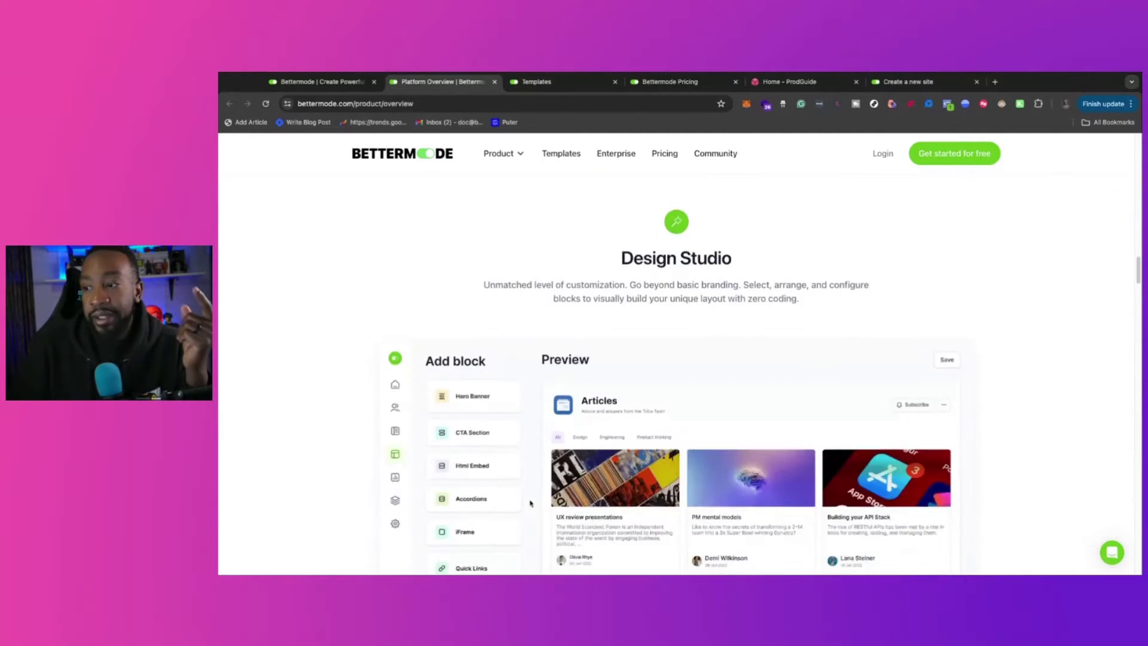
scroll(529, 494, "down", 1)
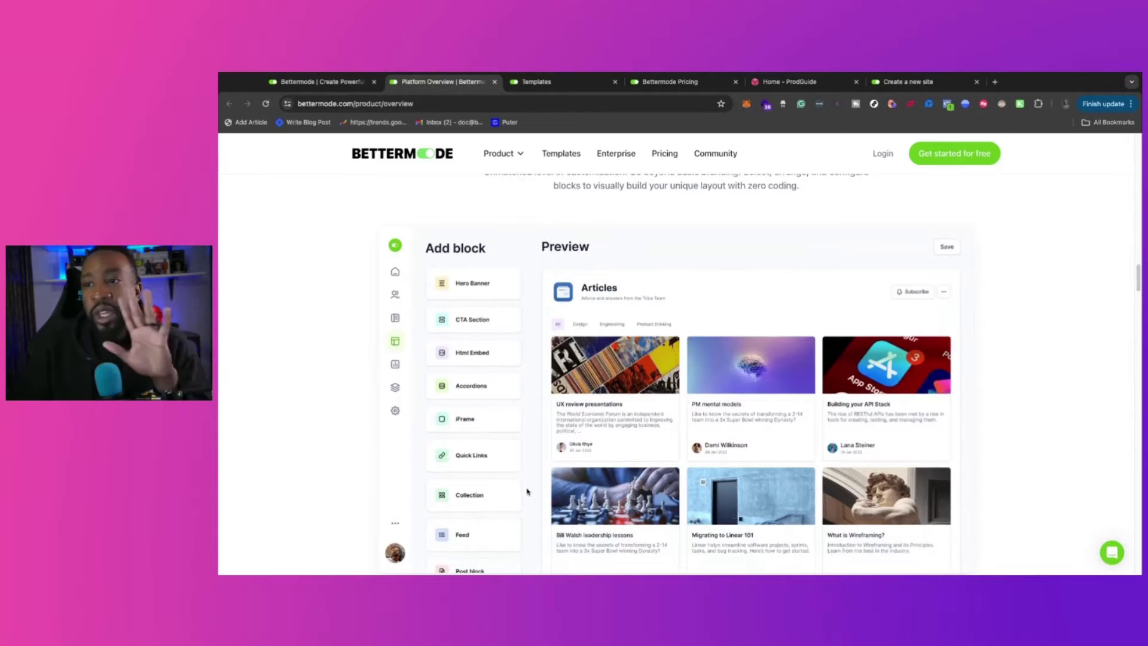
scroll(526, 478, "up", 2)
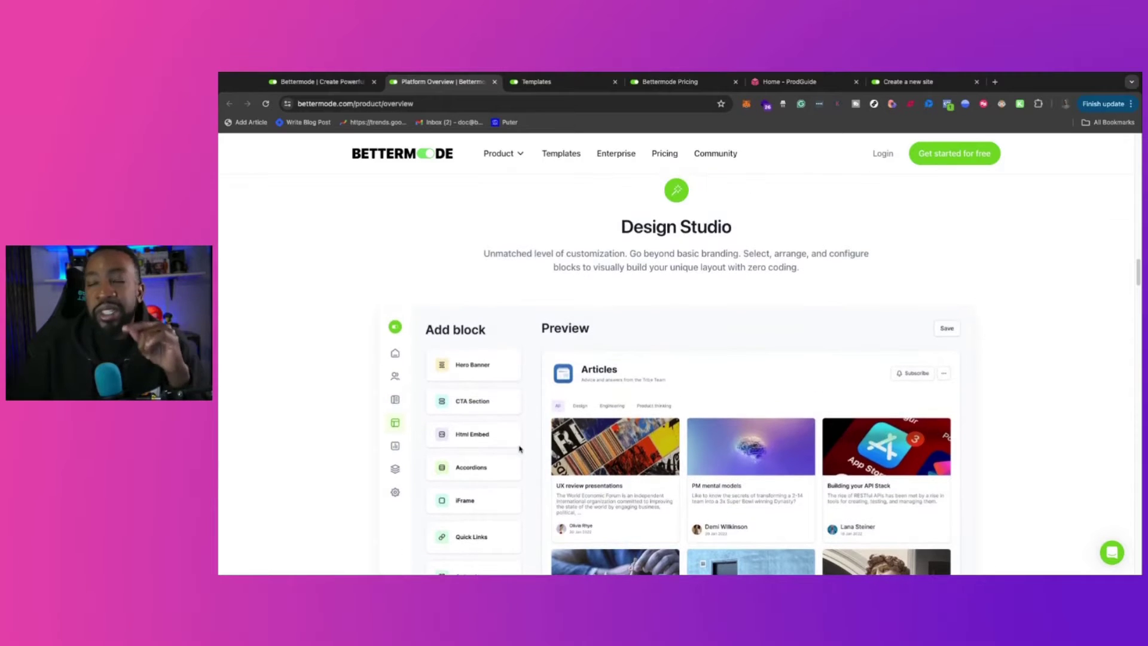
scroll(526, 447, "down", 4)
scroll(526, 446, "up", 5)
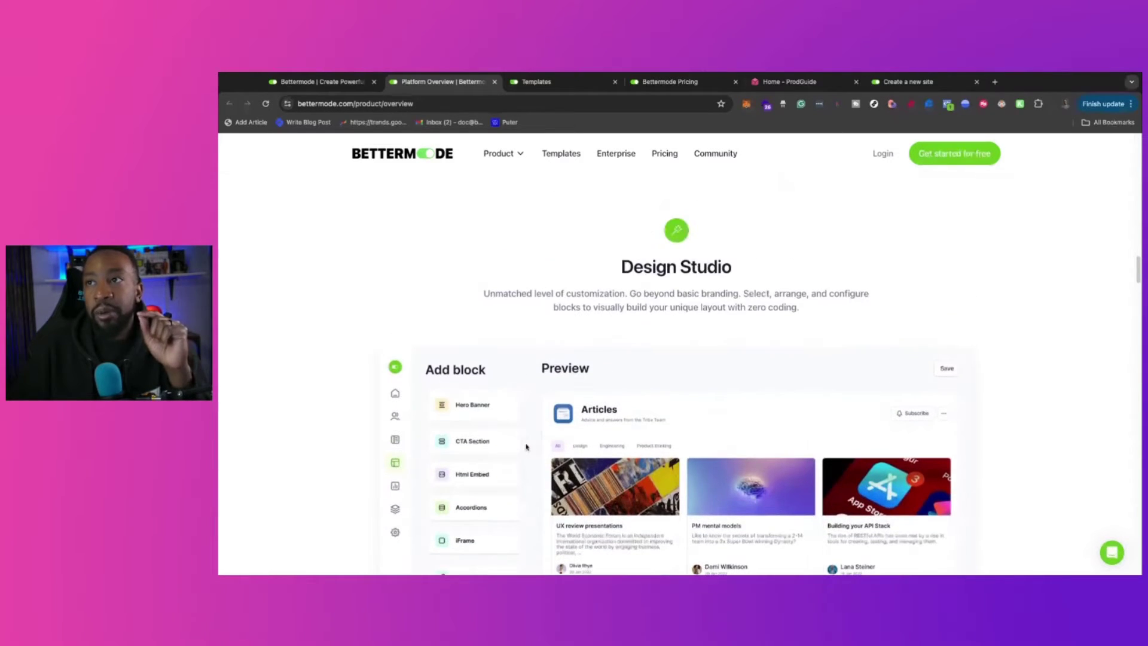
left_click(549, 82)
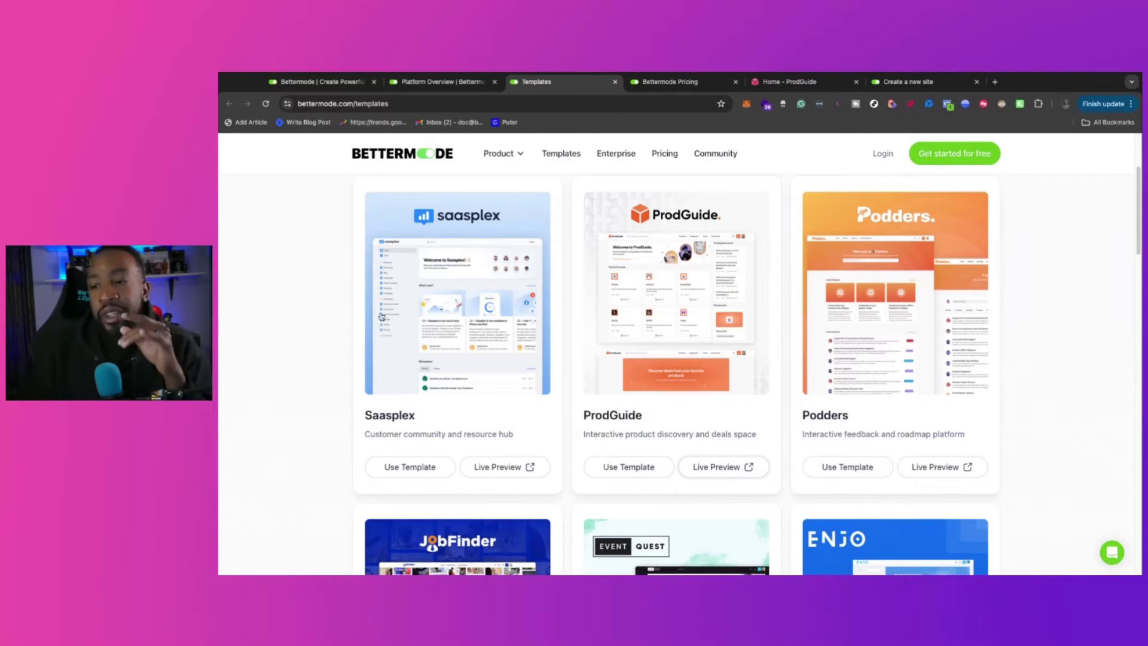
scroll(407, 343, "down", 1)
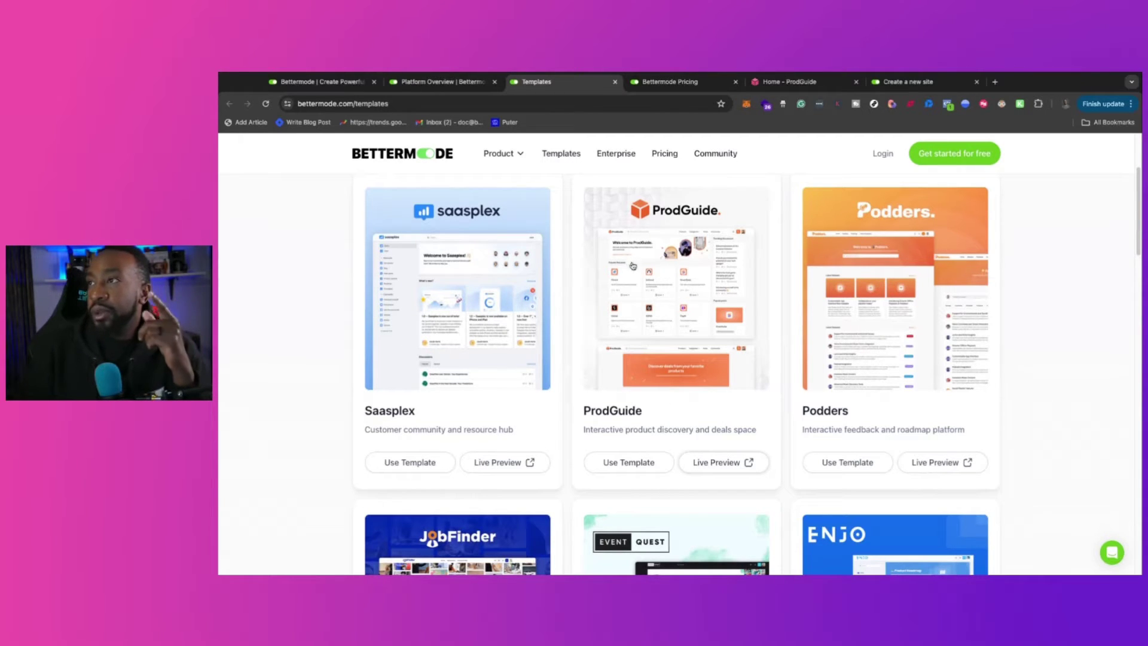
Switch to the live ProdGuide demo home page and scroll through it
left_click(789, 82)
scroll(510, 323, "down", 5)
scroll(513, 290, "up", 5)
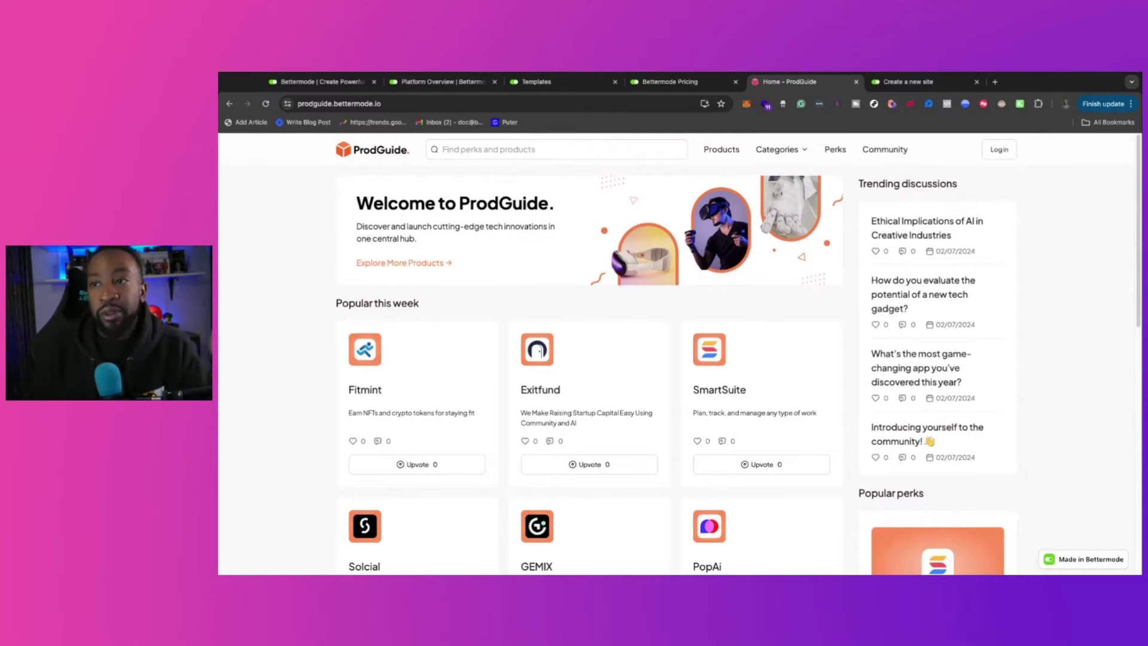
scroll(407, 298, "down", 5)
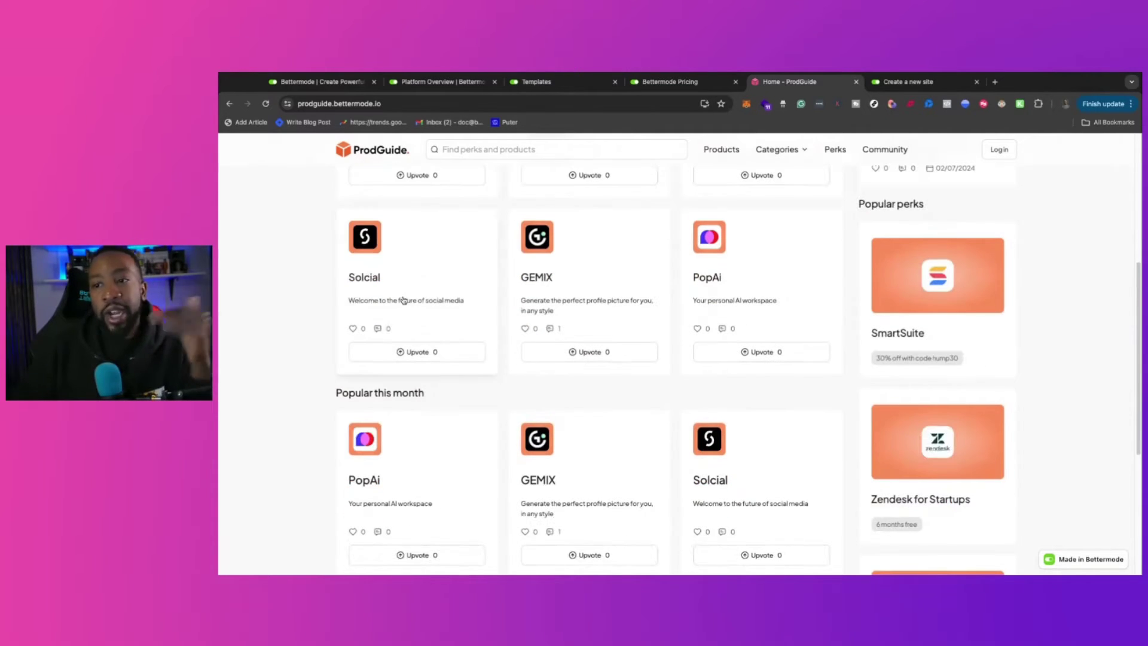
Open the Solcial product page and look it over
left_click(415, 268)
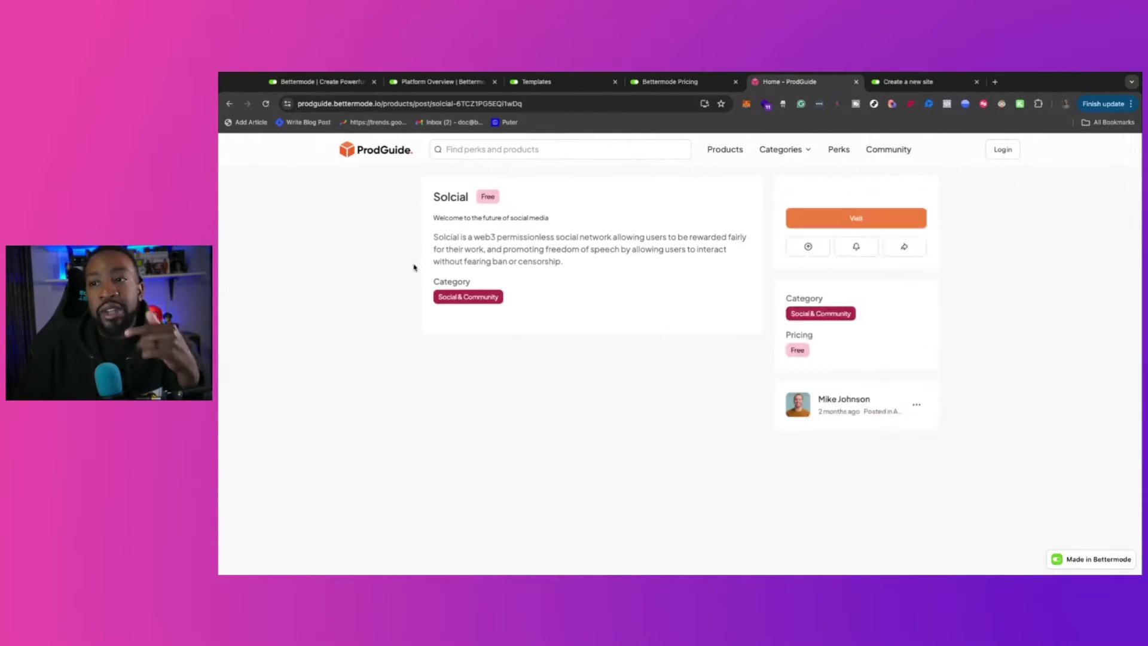
scroll(544, 352, "down", 1)
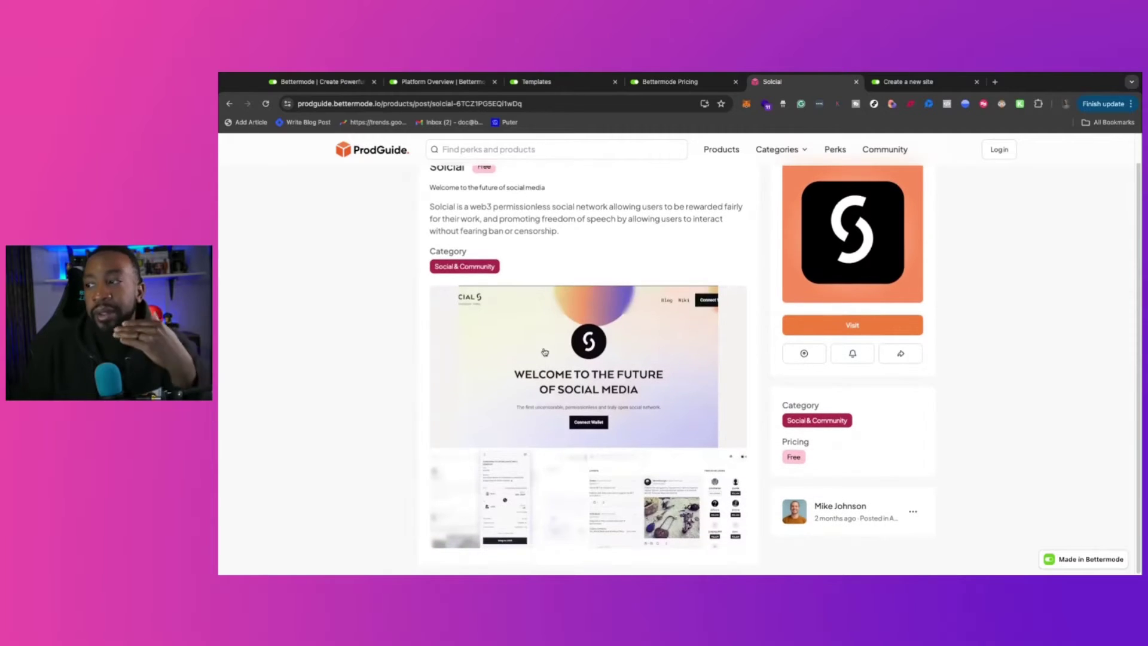
scroll(545, 352, "up", 1)
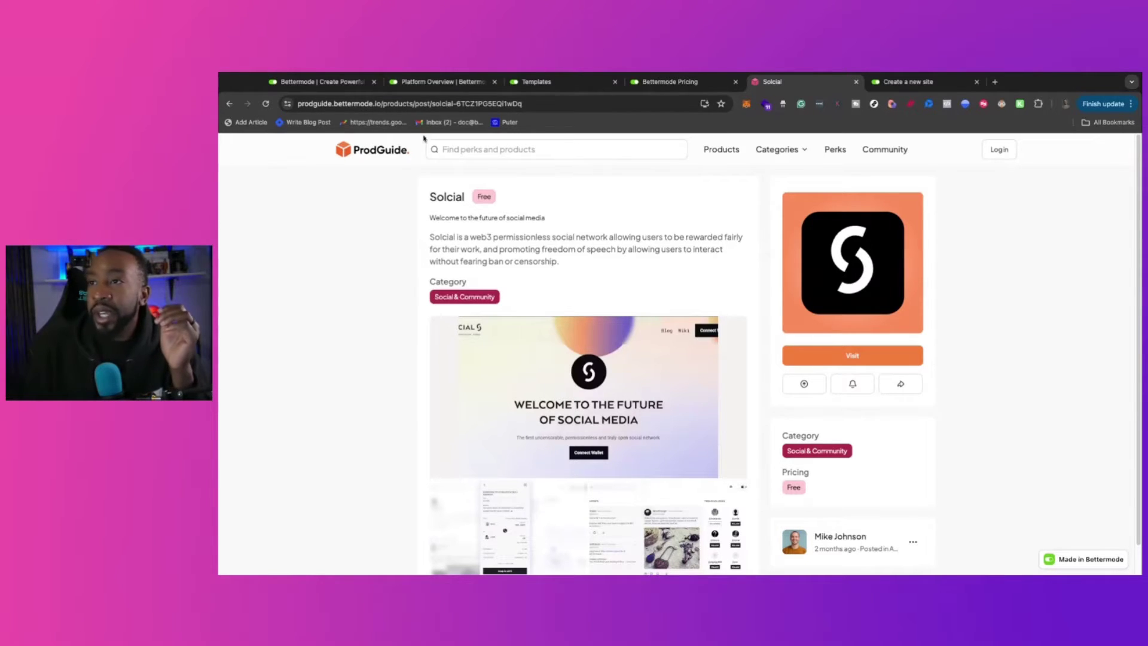
Return to the ProdGuide home page with Fitmint, Exitfund and SmartSuite
left_click(410, 150)
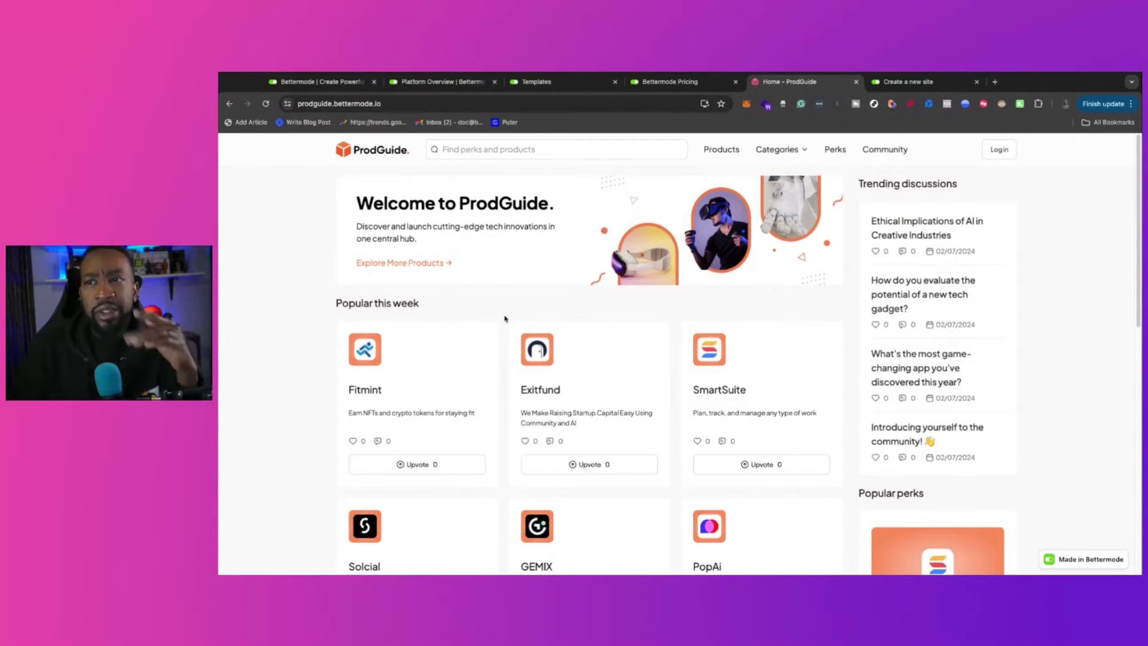
scroll(583, 292, "down", 5)
scroll(504, 318, "down", 4)
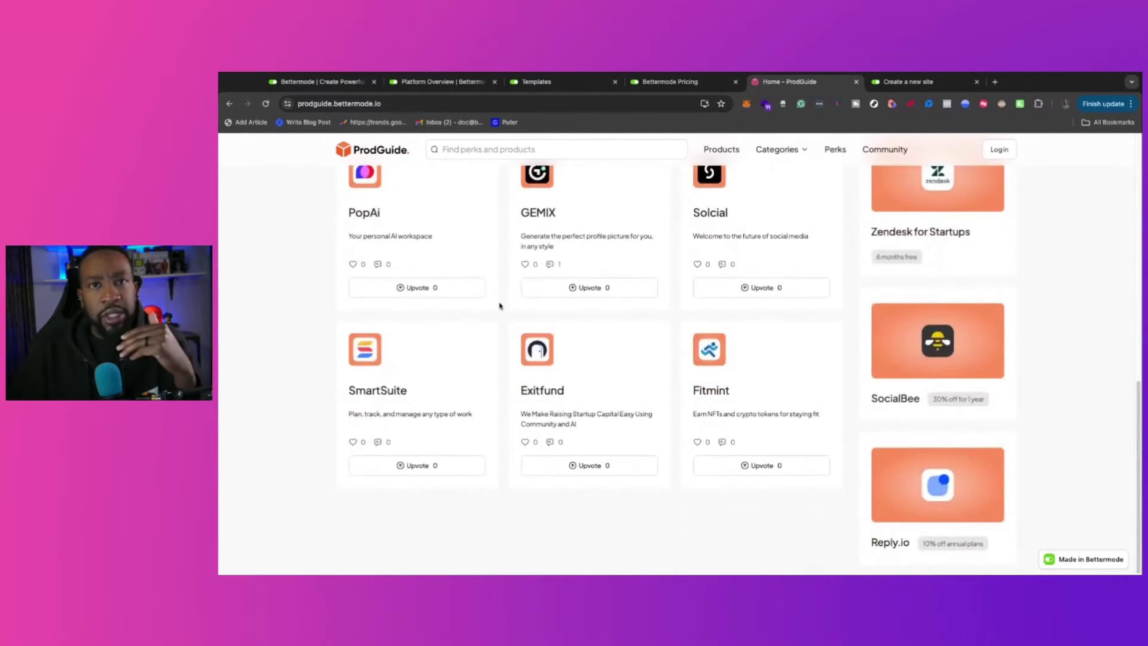
scroll(500, 302, "up", 10)
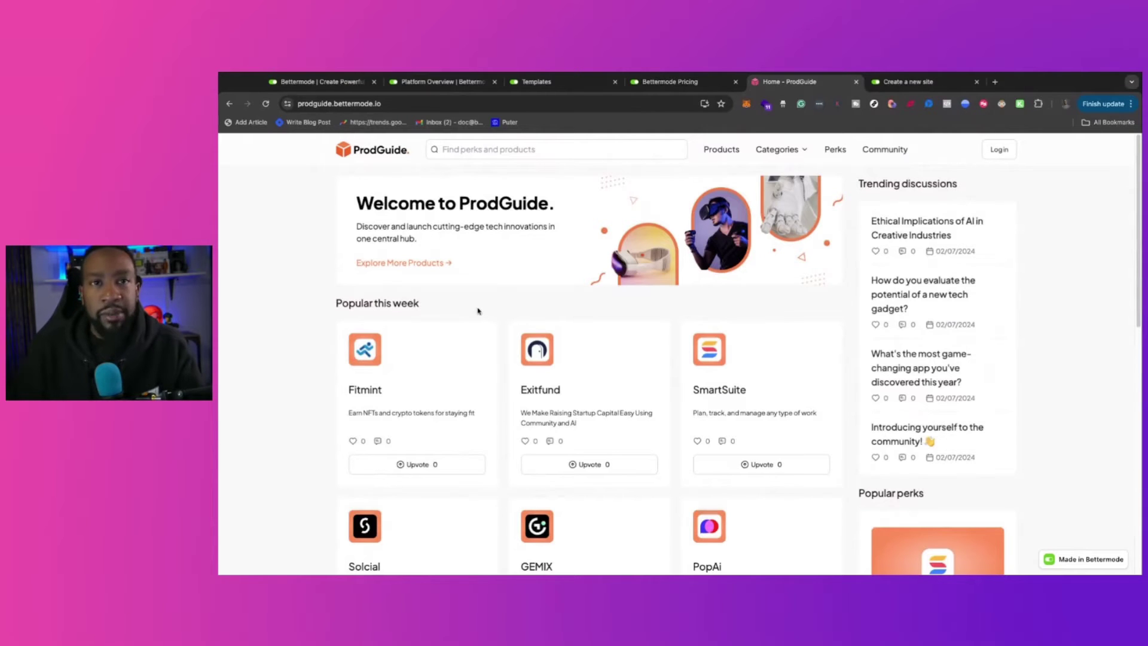
Go back to the Templates gallery and scroll to the Job Finder template
left_click(572, 92)
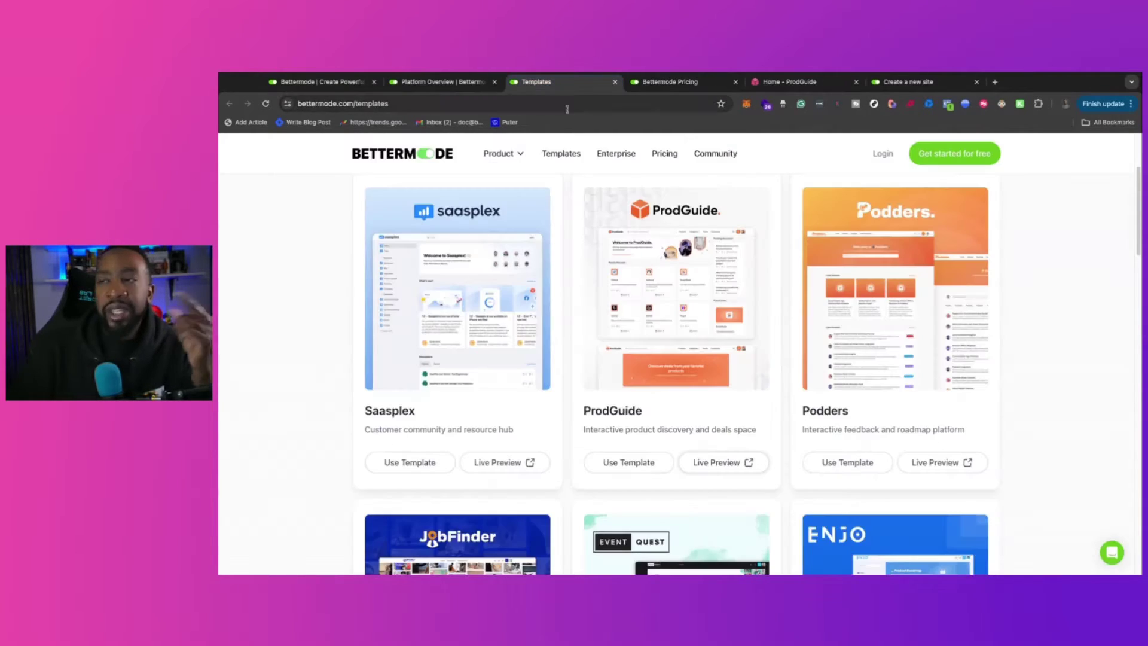
scroll(465, 286, "down", 2)
scroll(465, 286, "down", 4)
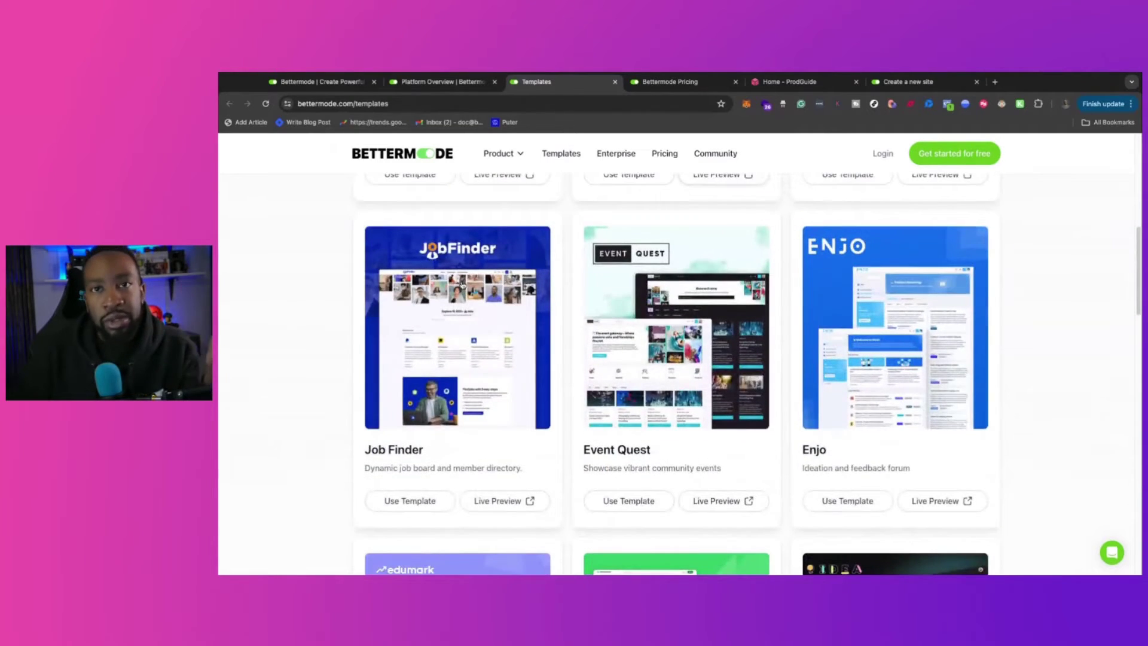
scroll(463, 284, "up", 2)
scroll(462, 285, "down", 2)
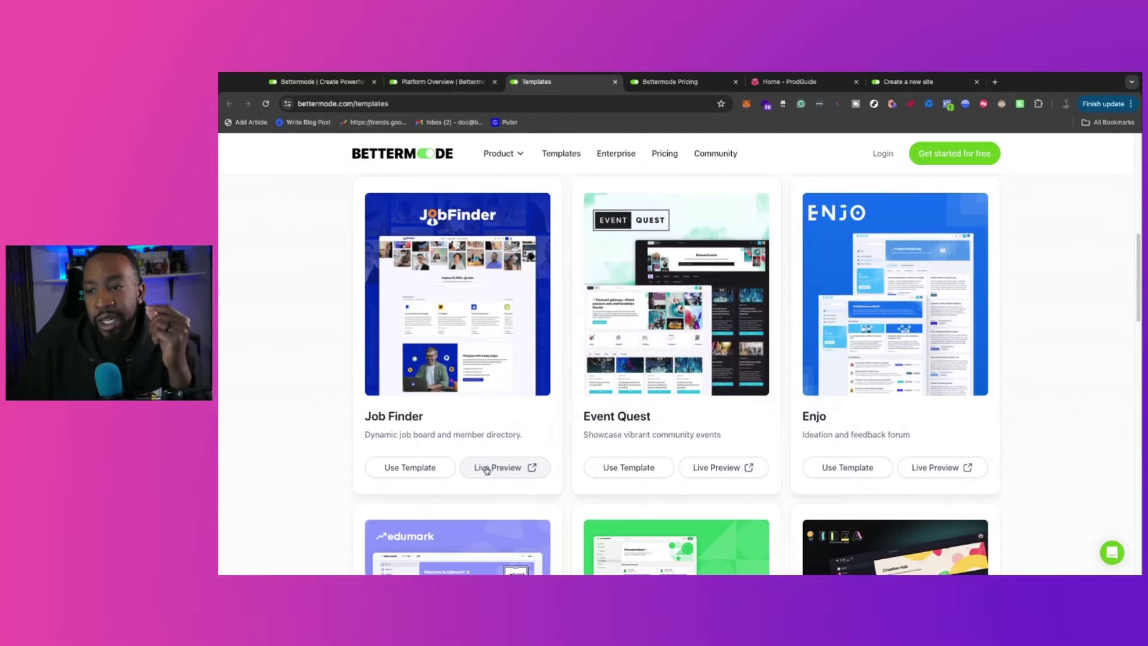
Open the Job Finder live preview and scroll through its job board
left_click(527, 472)
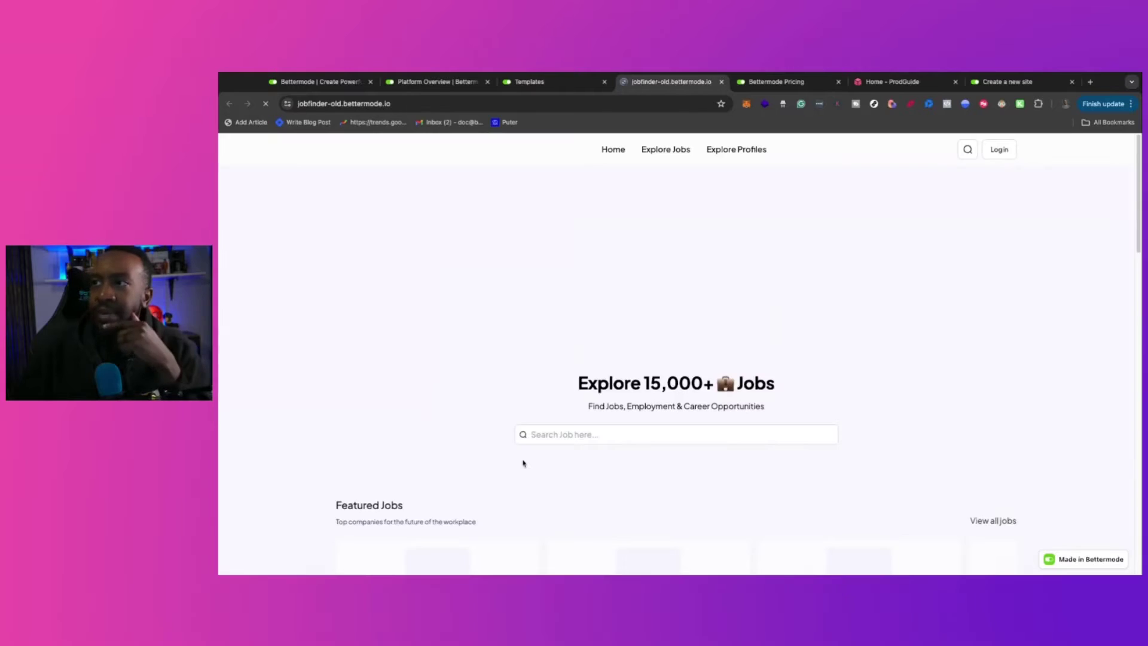
scroll(521, 460, "down", 5)
scroll(518, 458, "up", 5)
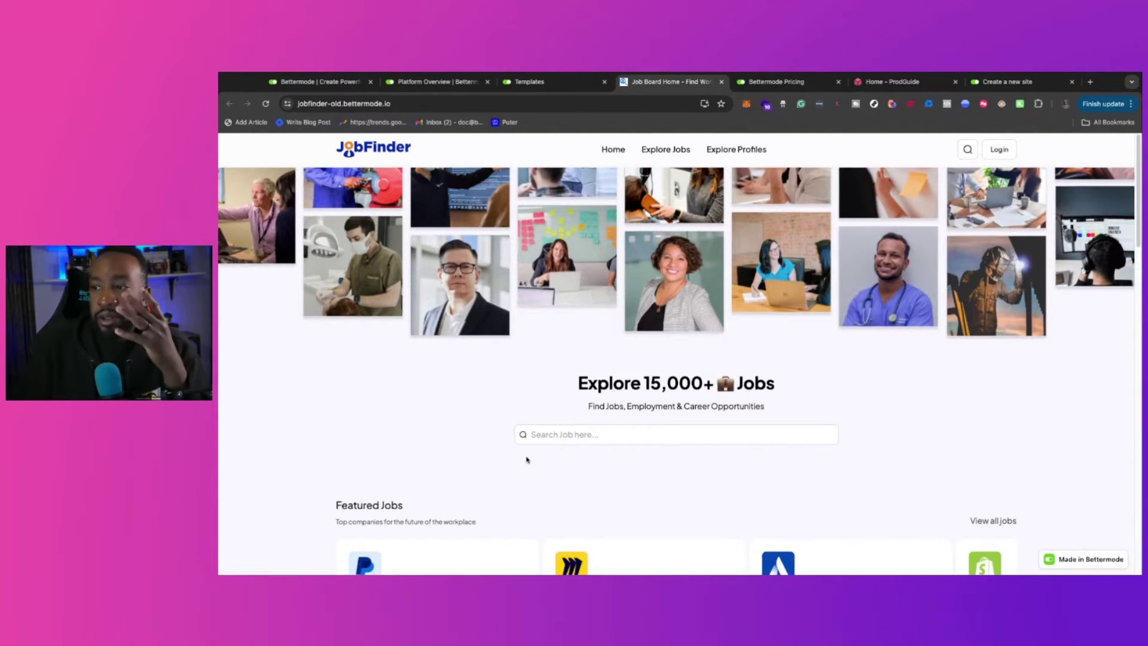
scroll(526, 454, "down", 8)
scroll(538, 461, "down", 5)
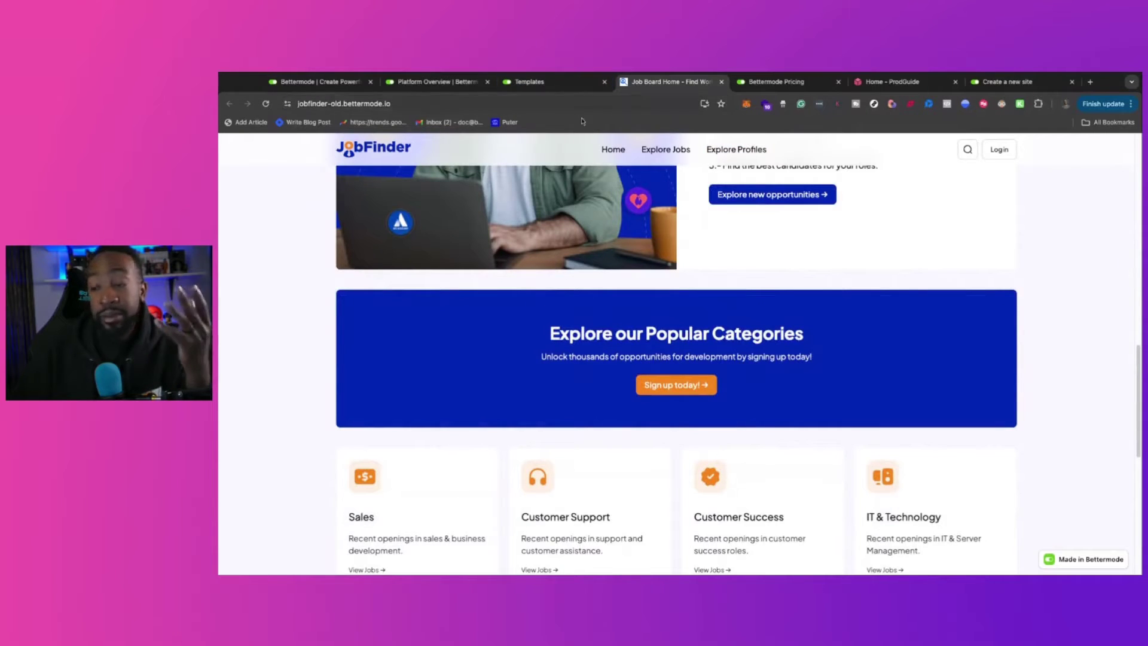
scroll(598, 228, "down", 3)
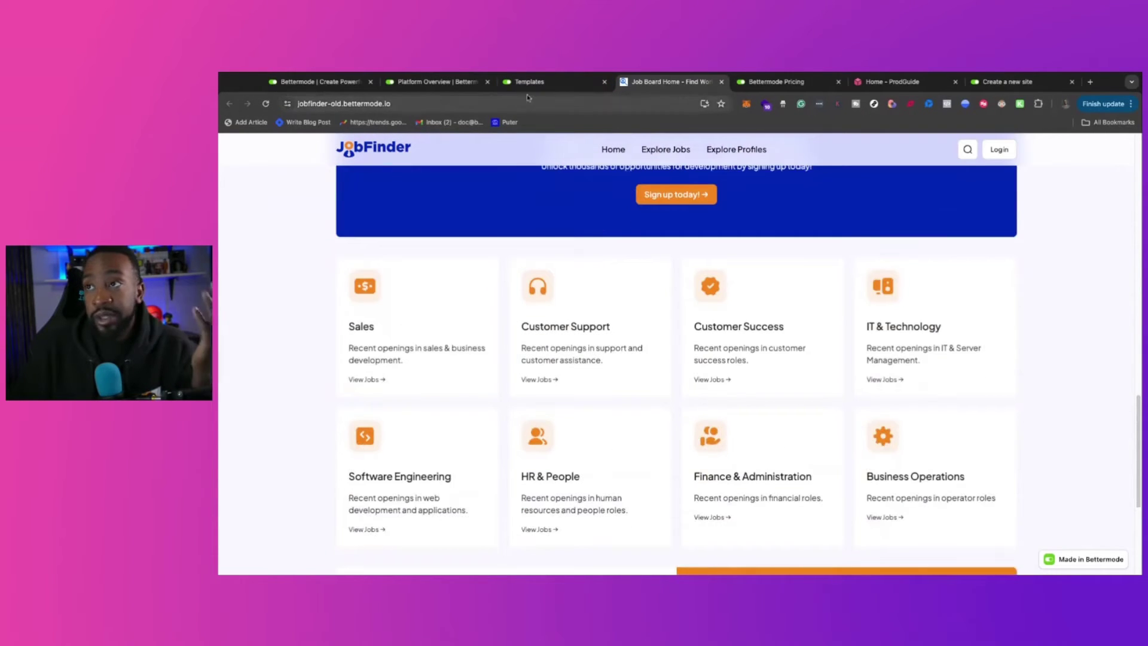
Check the templates gallery, then return to the JobFinder site's 15,000+ jobs listings
left_click(546, 87)
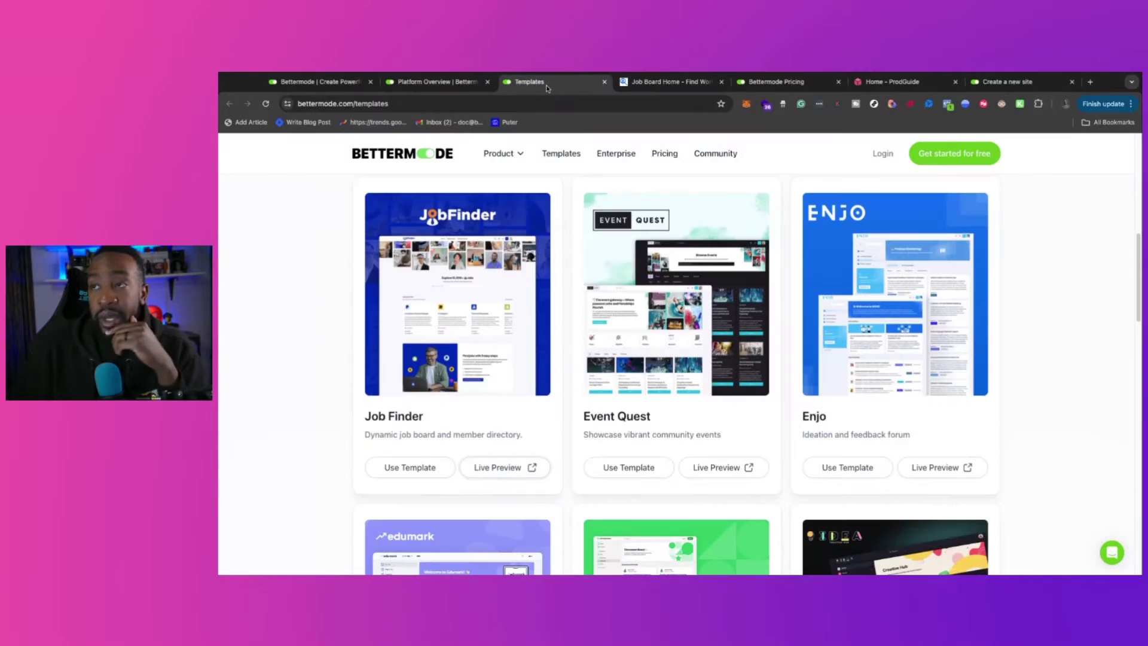
left_click(643, 90)
scroll(618, 336, "down", 4)
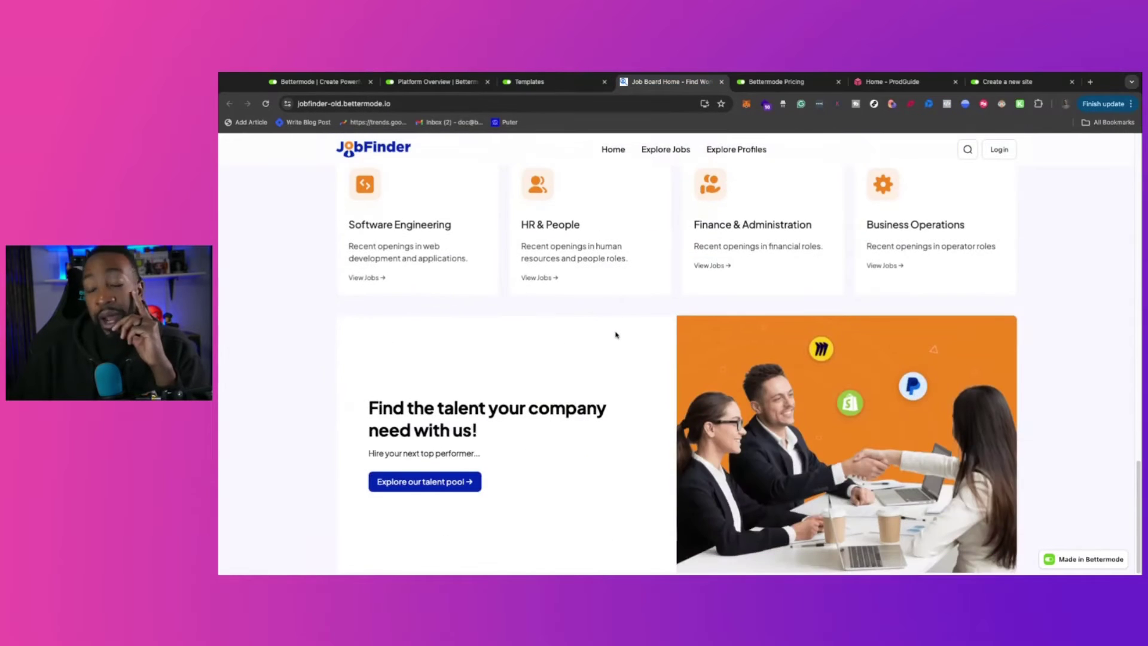
scroll(614, 332, "up", 10)
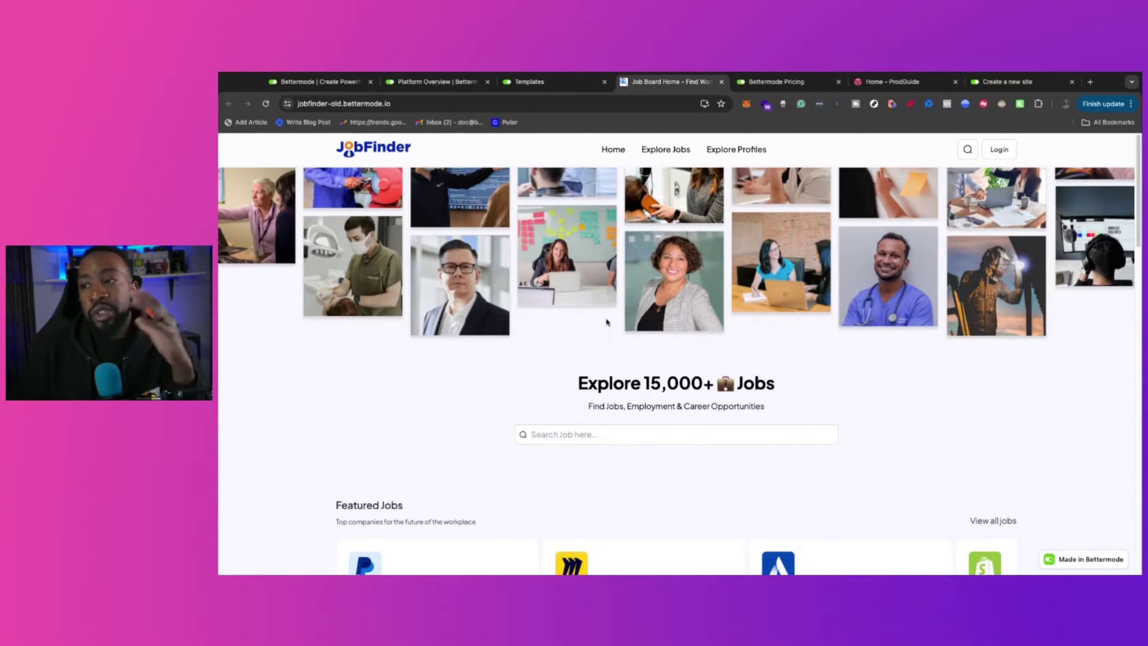
scroll(606, 323, "down", 5)
scroll(603, 323, "up", 5)
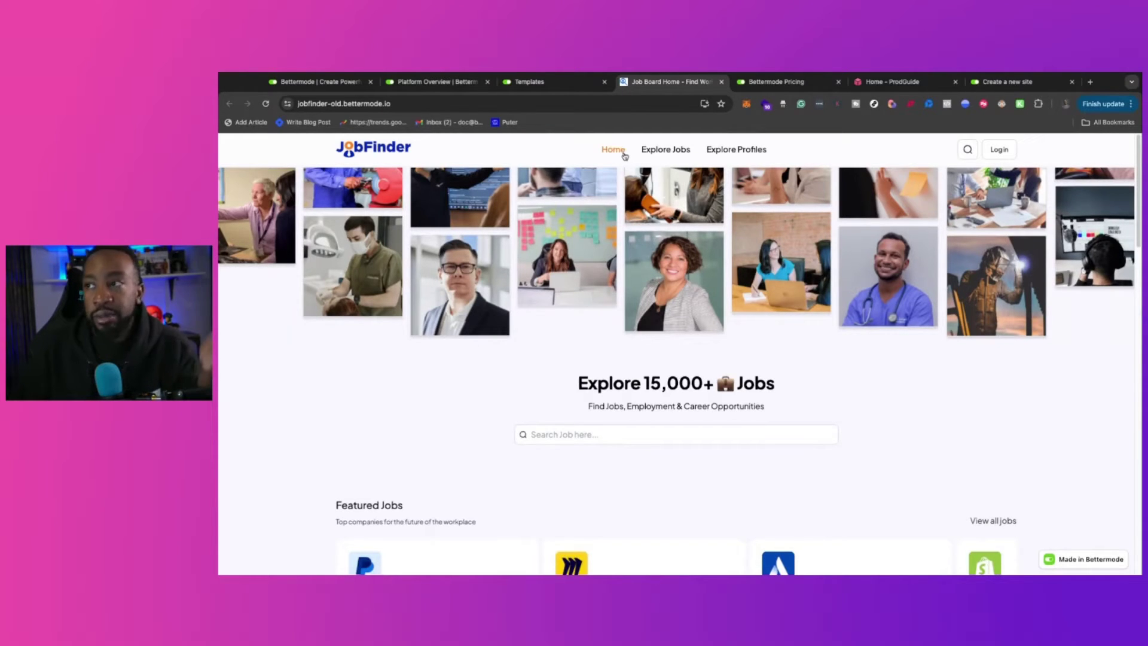
From the templates gallery, open the Edumark template's live preview
left_click(541, 82)
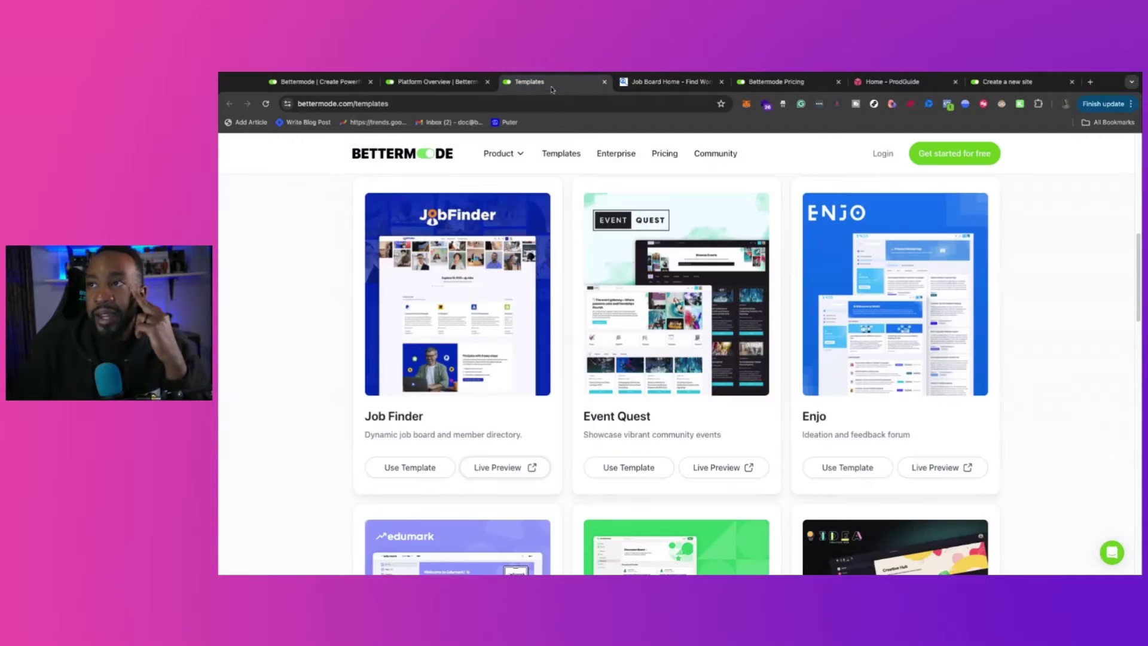
scroll(576, 333, "down", 4)
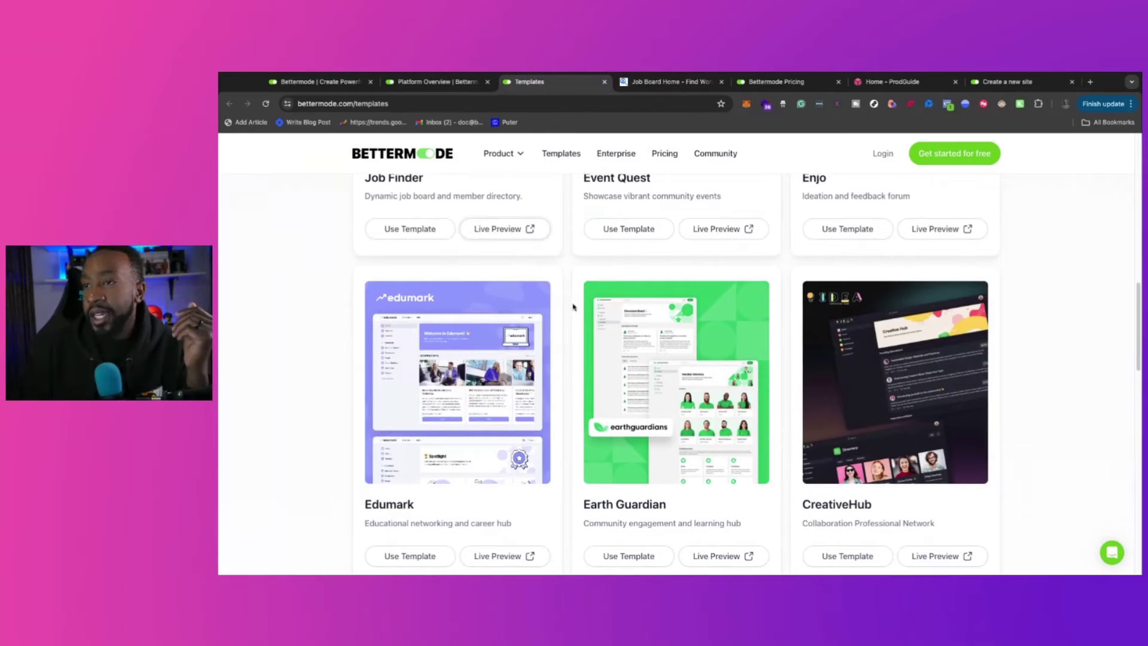
scroll(586, 363, "down", 2)
scroll(585, 362, "down", 1)
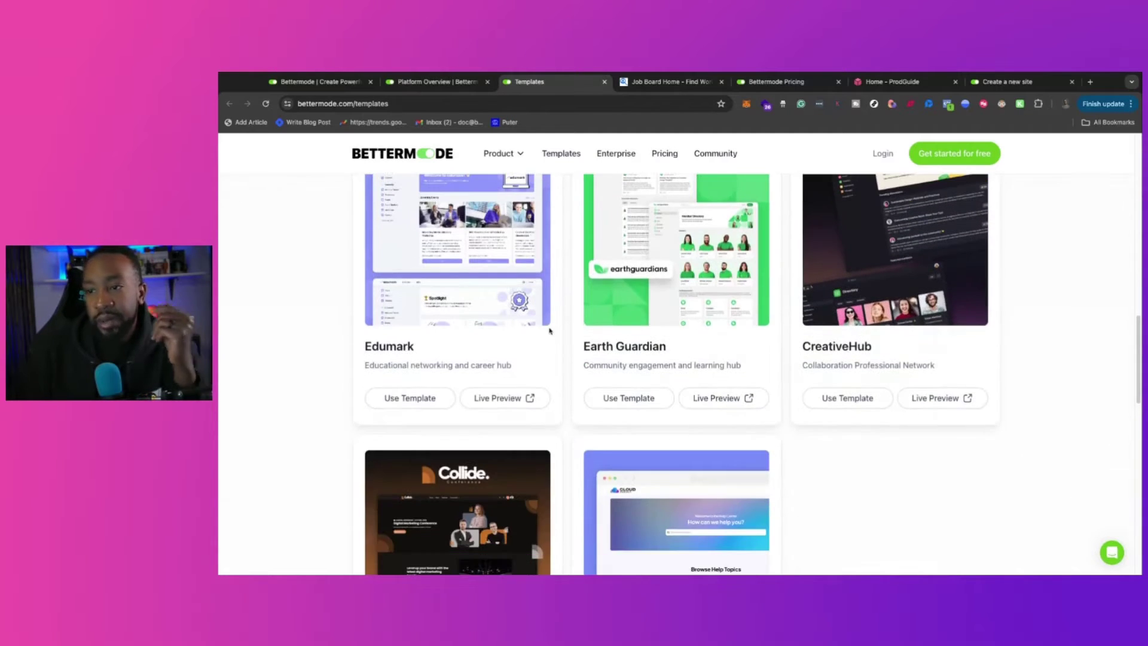
left_click(531, 399)
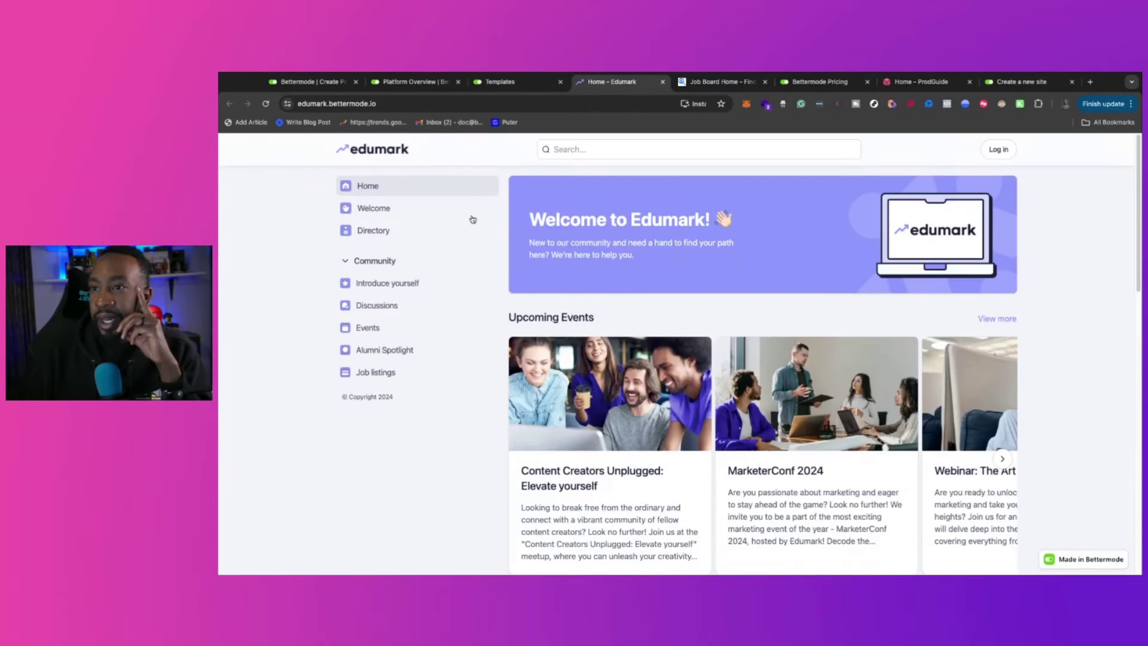
Browse the Edumark member Directory and Events pages
left_click(384, 232)
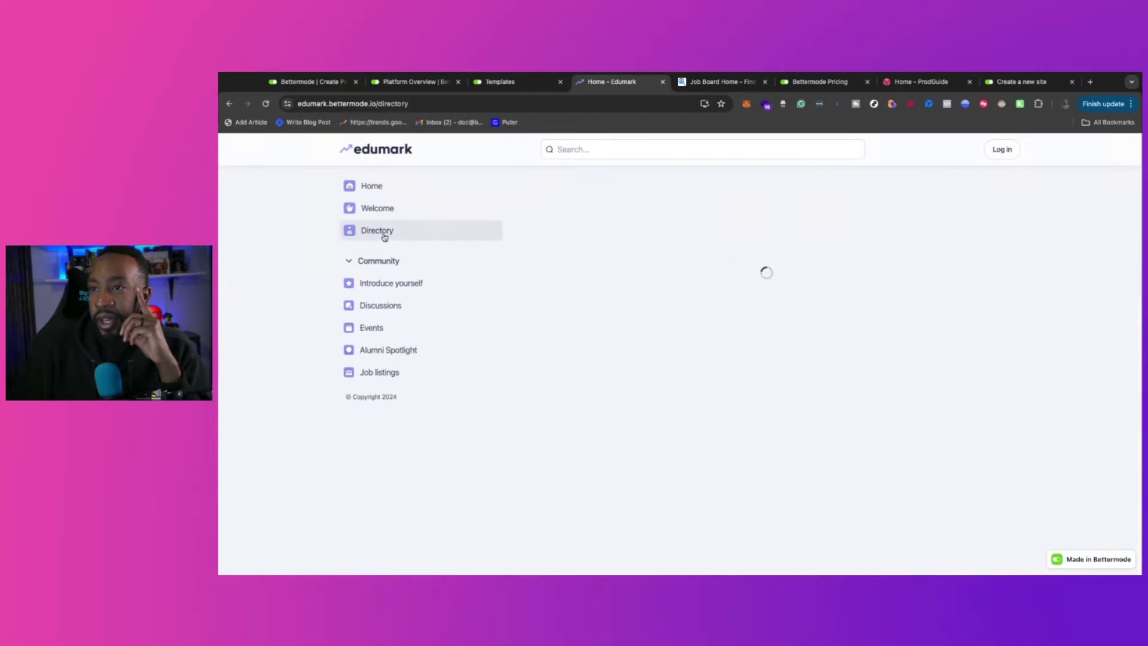
scroll(686, 342, "down", 5)
scroll(687, 344, "up", 5)
left_click(371, 327)
scroll(644, 396, "down", 10)
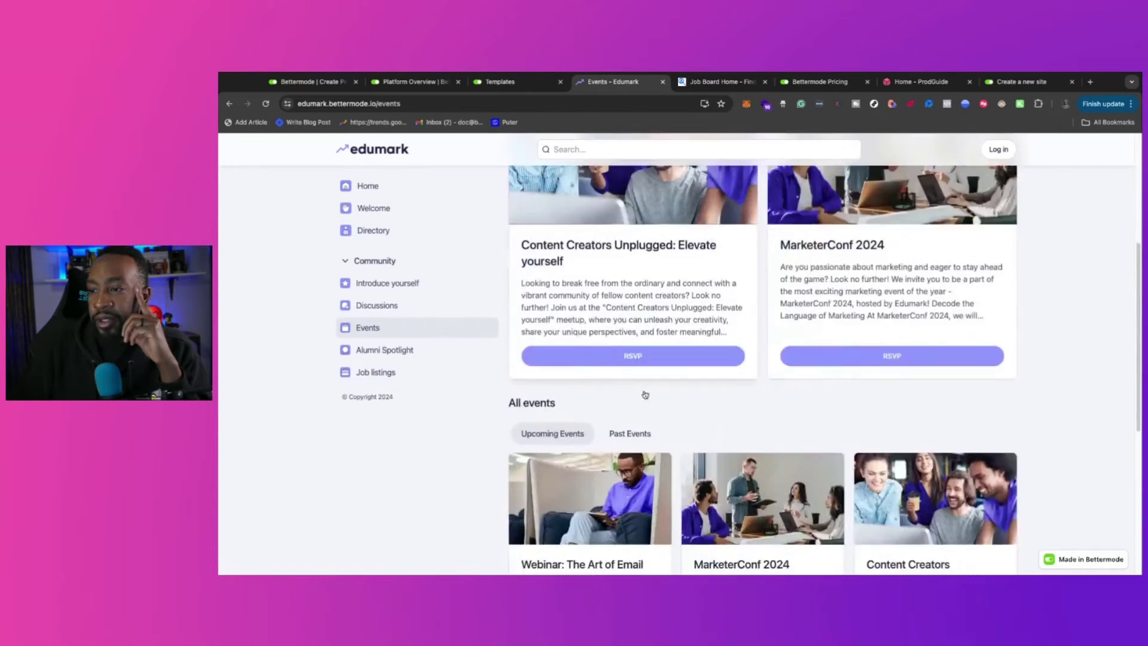
scroll(625, 403, "up", 10)
Visit Introduce yourself and Job listings, try the Location filter, then return Home
left_click(397, 283)
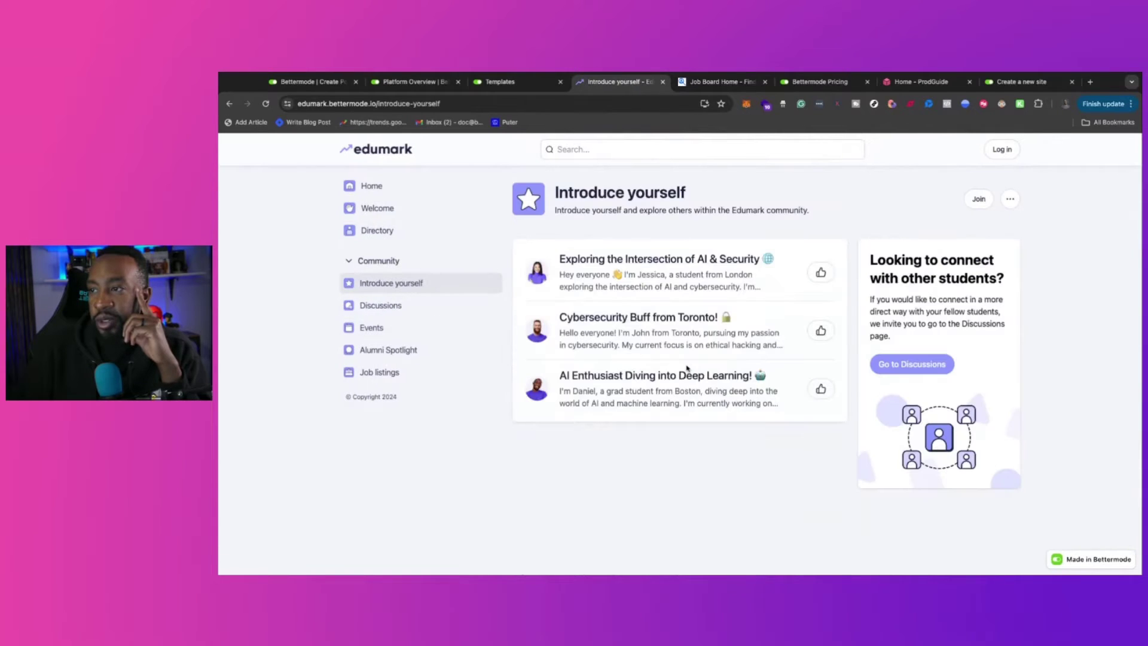
left_click(379, 372)
scroll(670, 415, "down", 5)
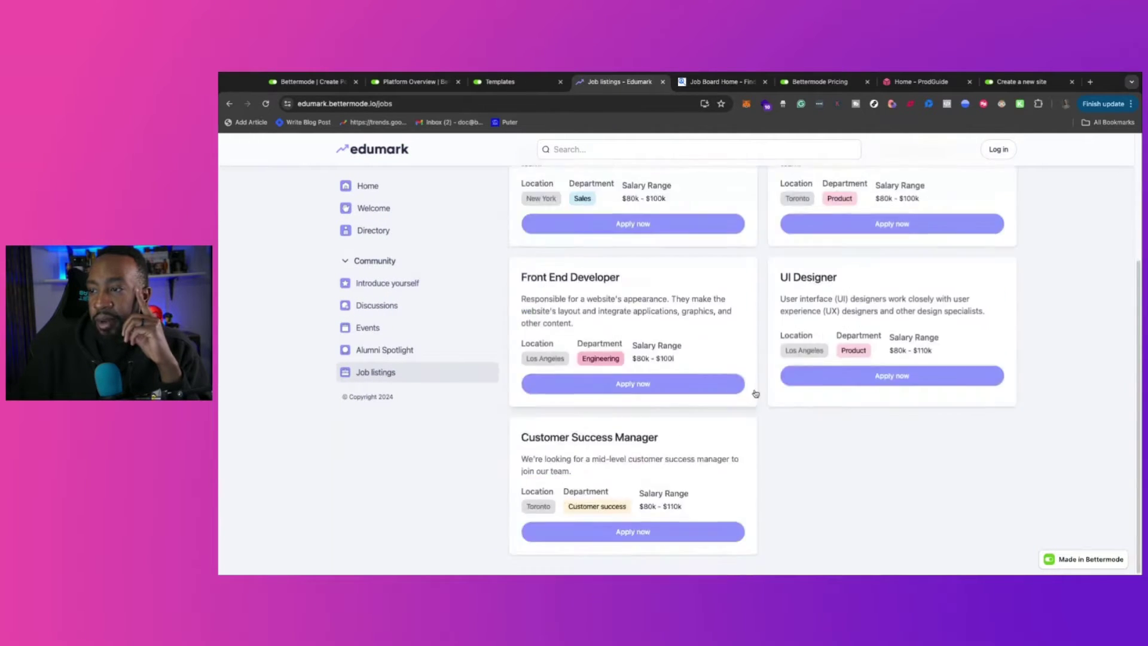
scroll(717, 382, "up", 5)
left_click(595, 264)
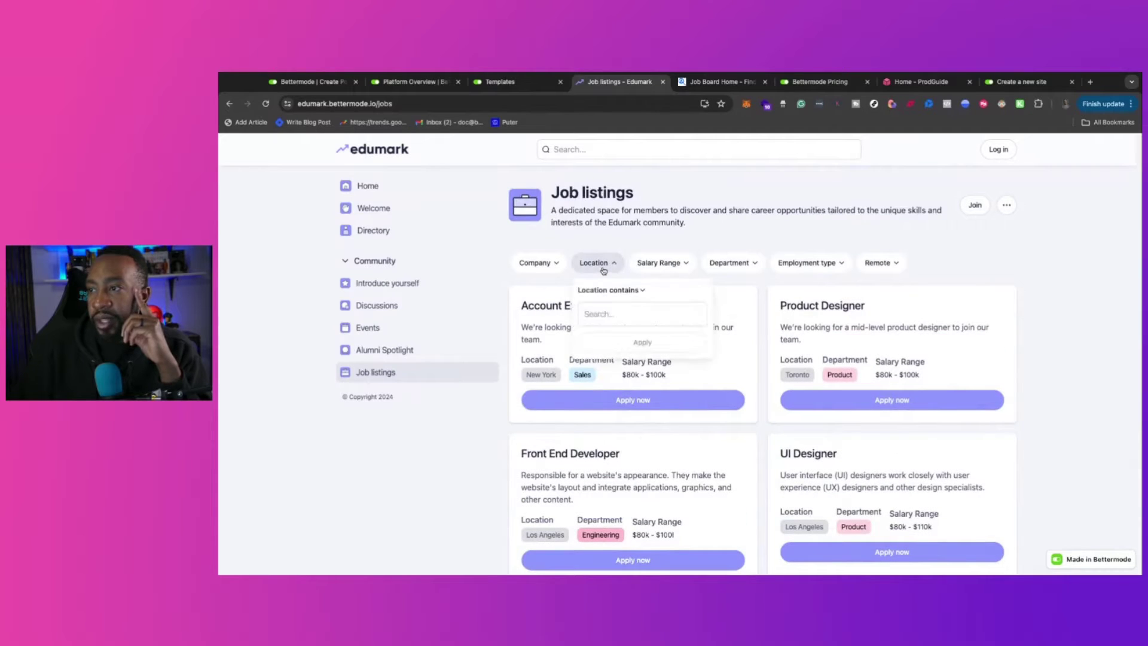
left_click(1051, 328)
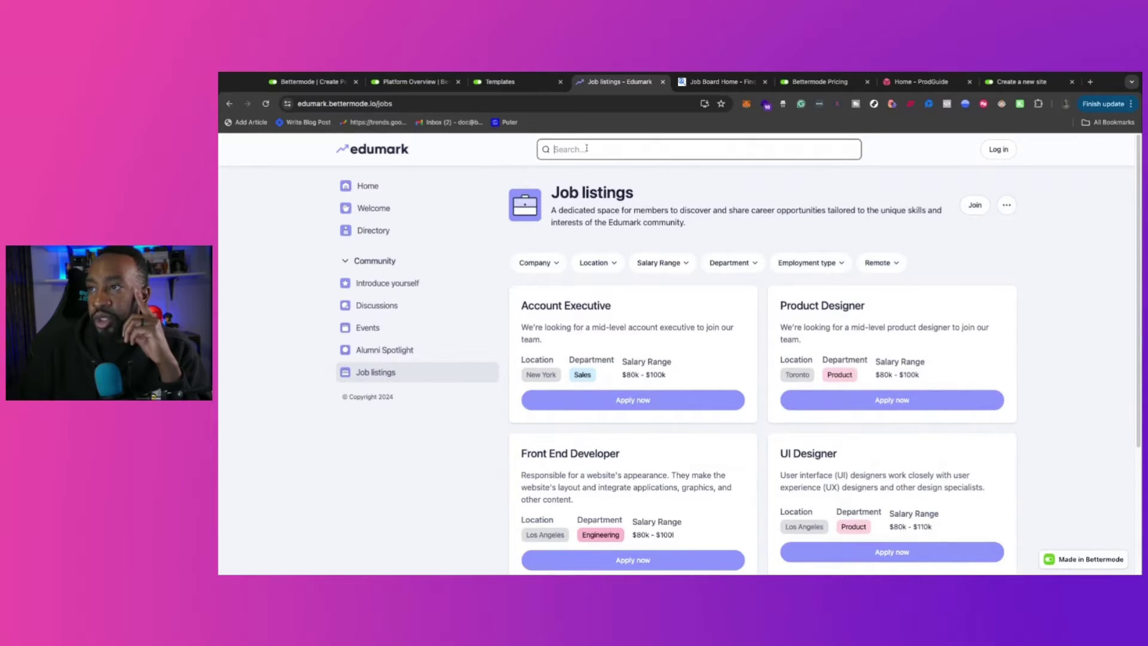
left_click(369, 191)
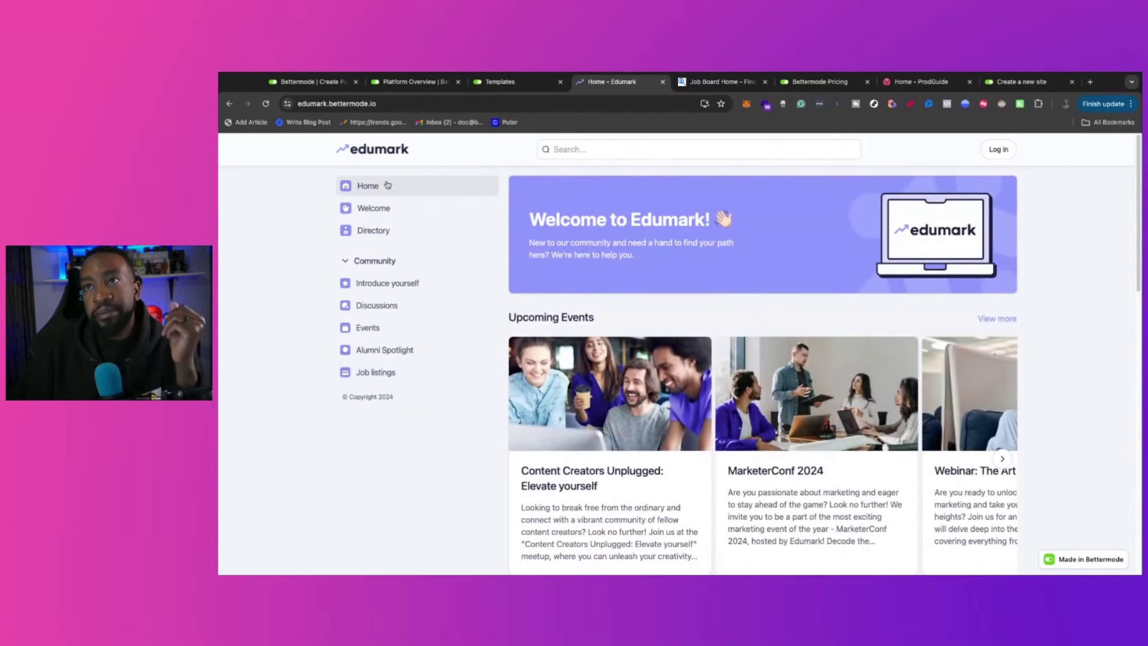
Switch to the community templates page and scroll past the Saasplex, ProdGuide and Podders cards
left_click(495, 82)
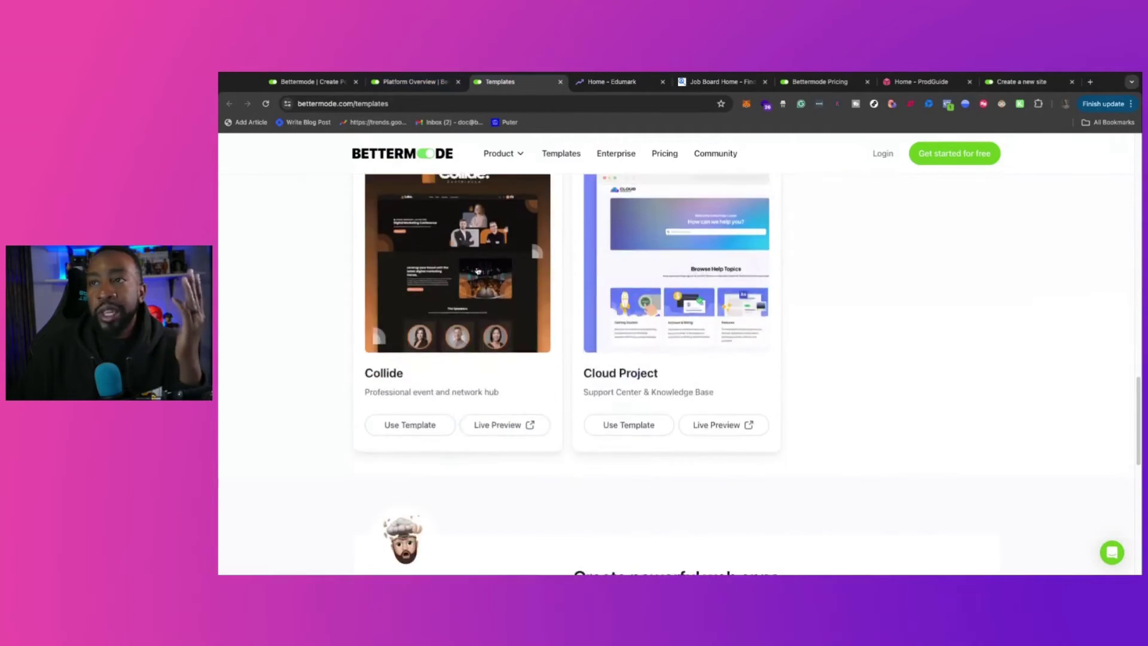
scroll(476, 270, "up", 10)
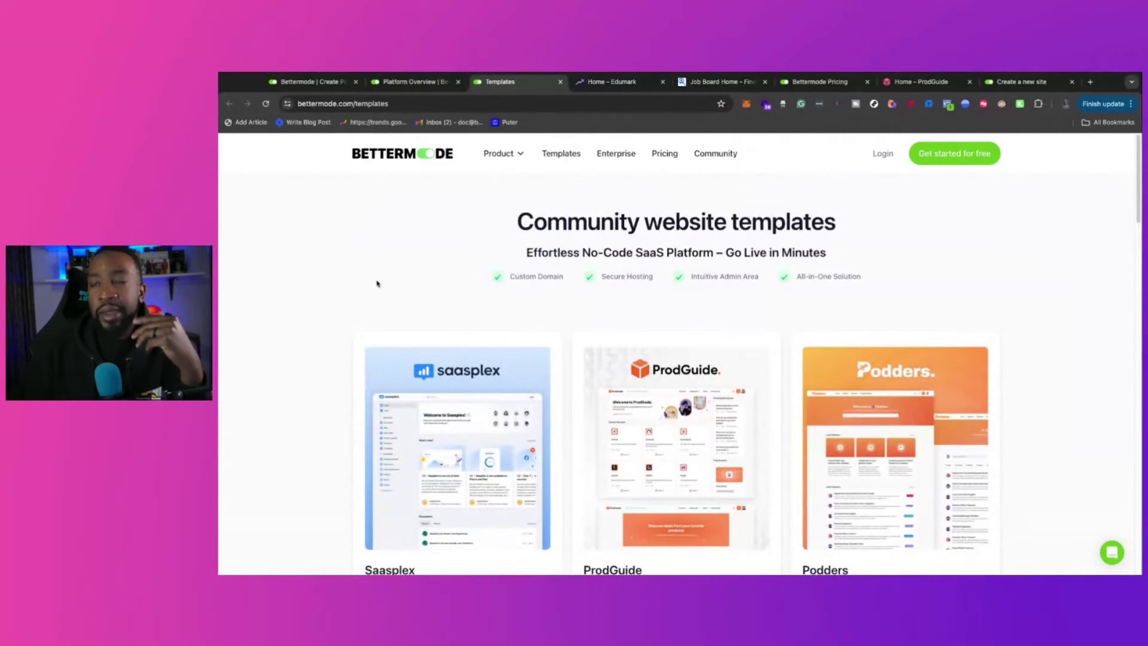
scroll(375, 371, "down", 2)
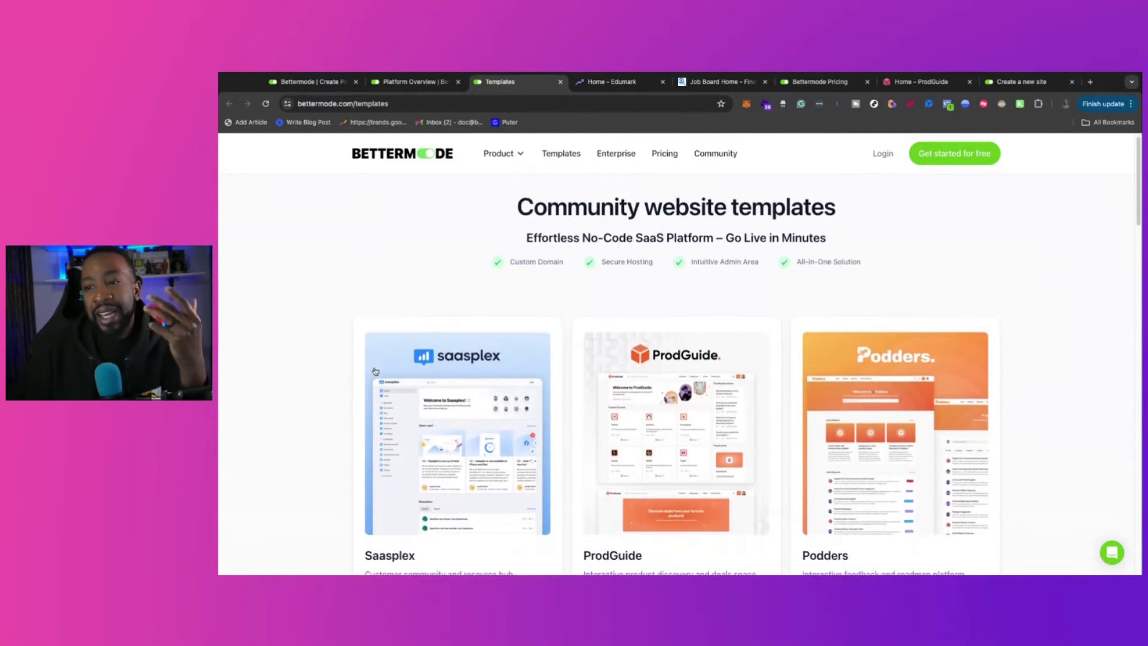
scroll(373, 349, "up", 2)
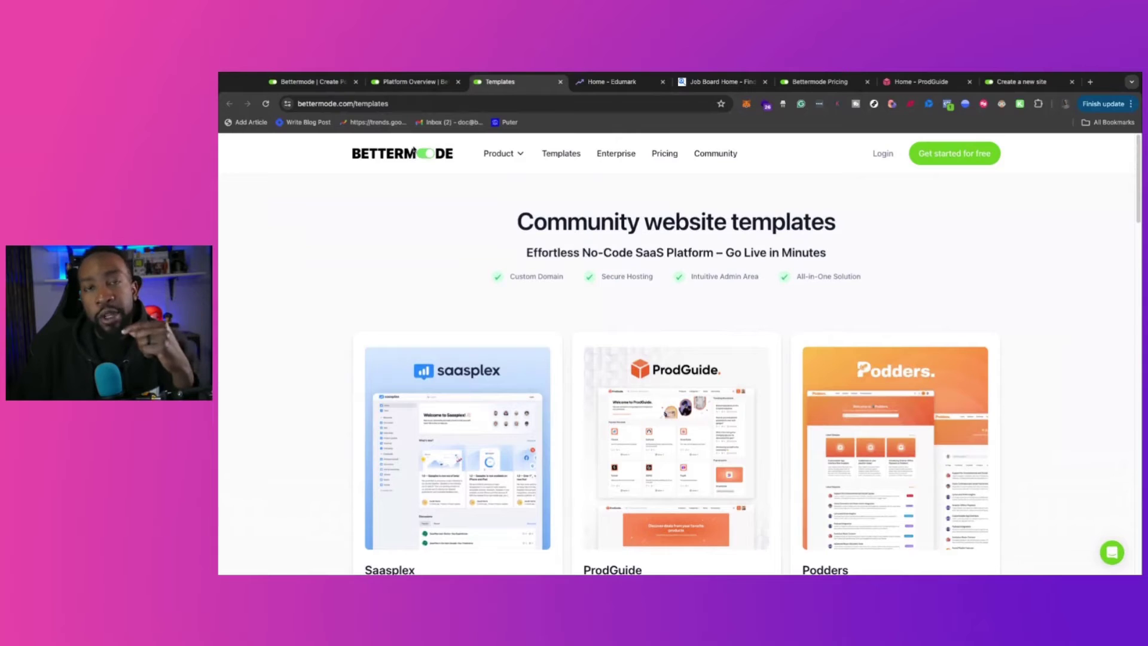
scroll(616, 332, "down", 3)
scroll(612, 336, "down", 5)
scroll(608, 329, "up", 8)
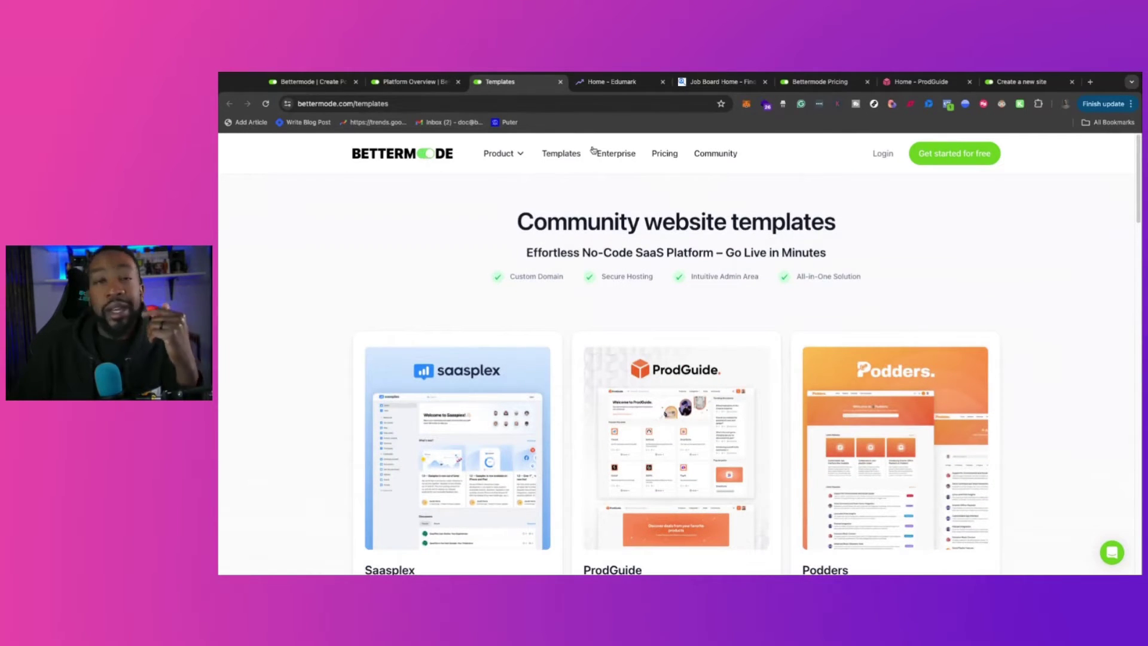
Open Pricing to compare Free $0, Lite $19, Pro $49 and Business $99 plans
left_click(664, 156)
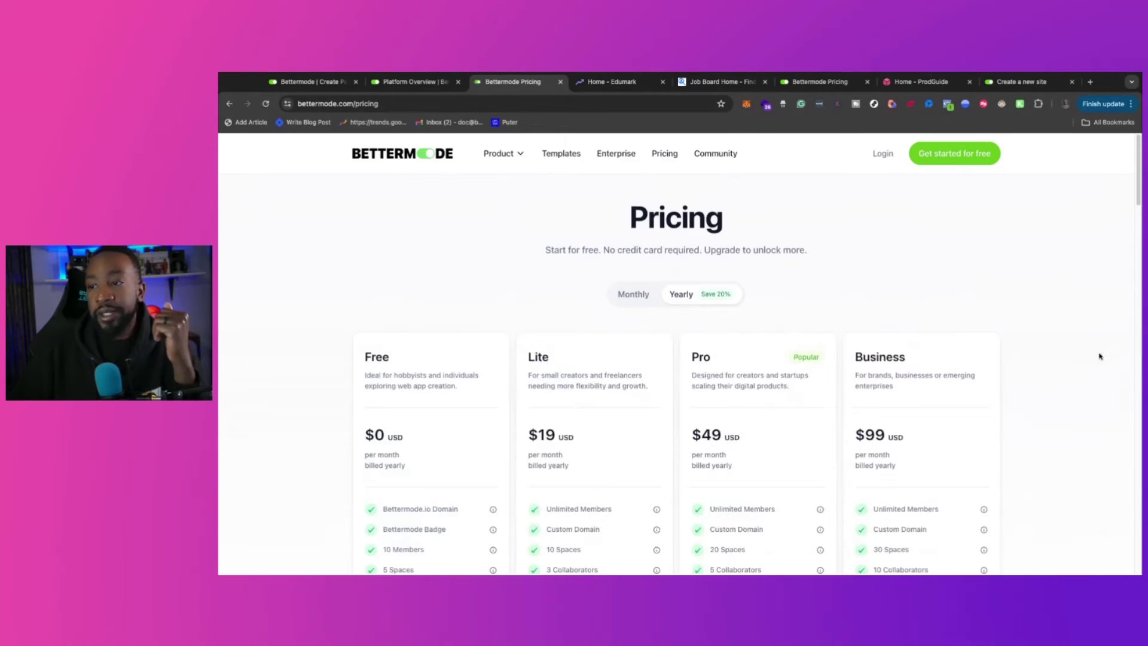
scroll(1117, 366, "down", 5)
scroll(1094, 340, "up", 3)
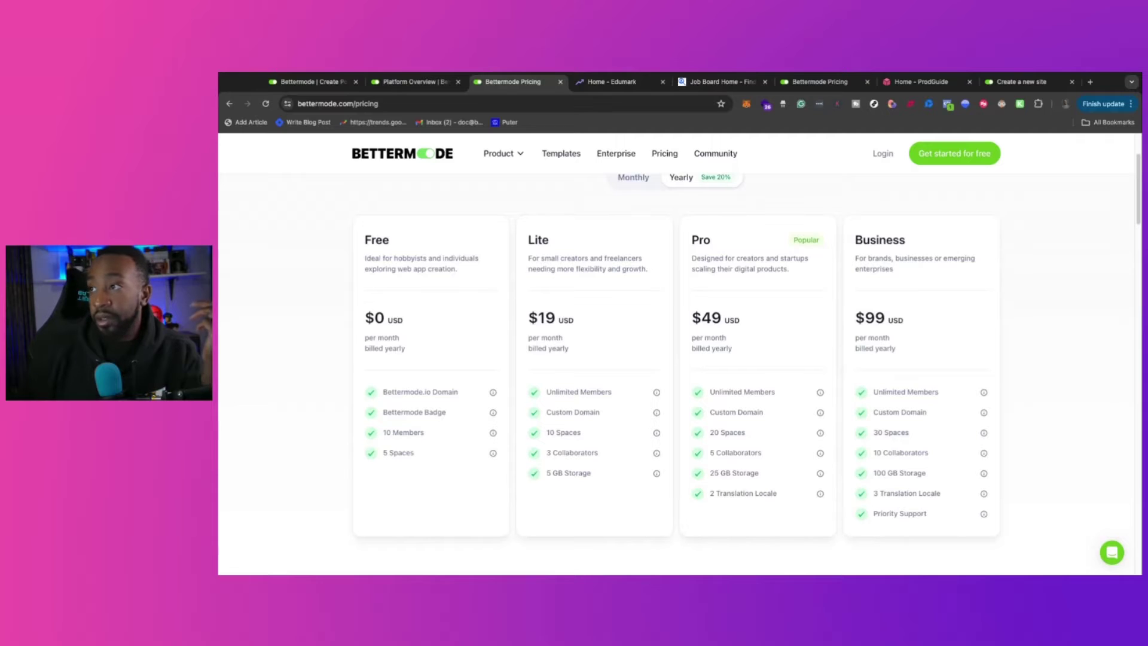
scroll(634, 281, "up", 2)
left_click(642, 266)
left_click(705, 266)
scroll(1026, 369, "down", 2)
scroll(1026, 367, "up", 1)
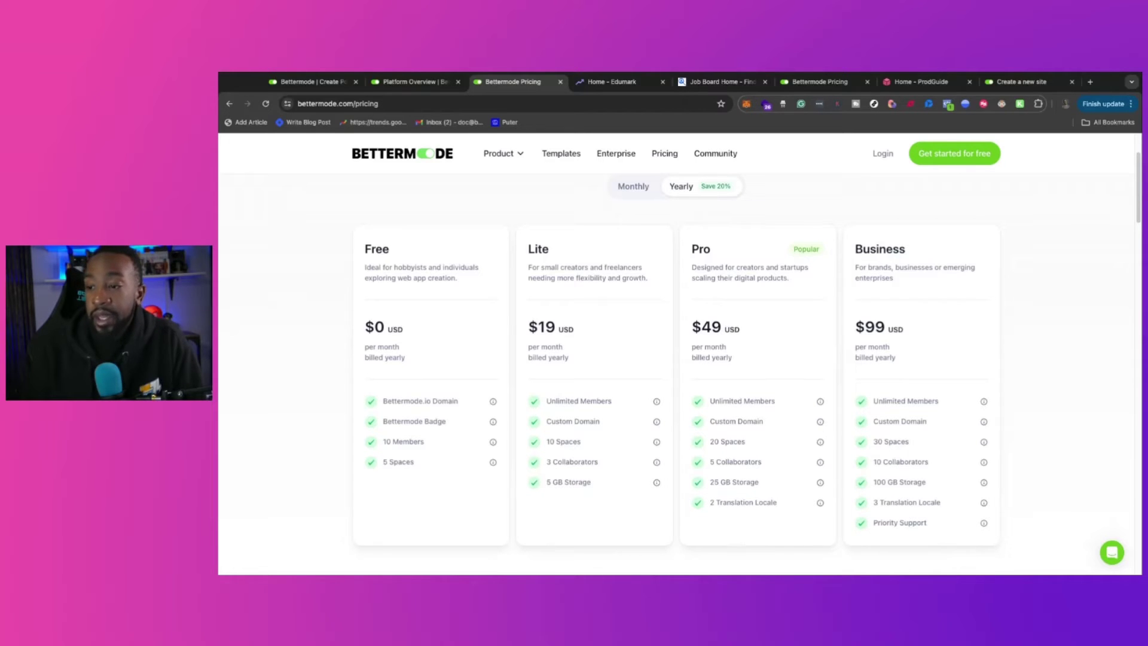
mouse_move(656, 442)
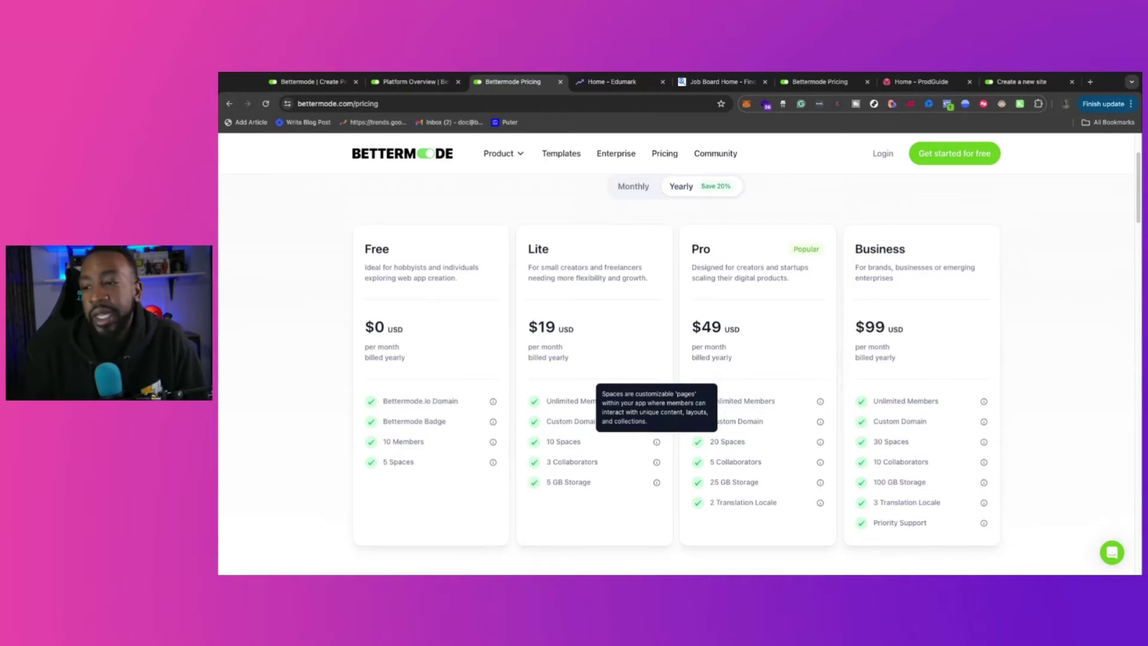
mouse_move(657, 462)
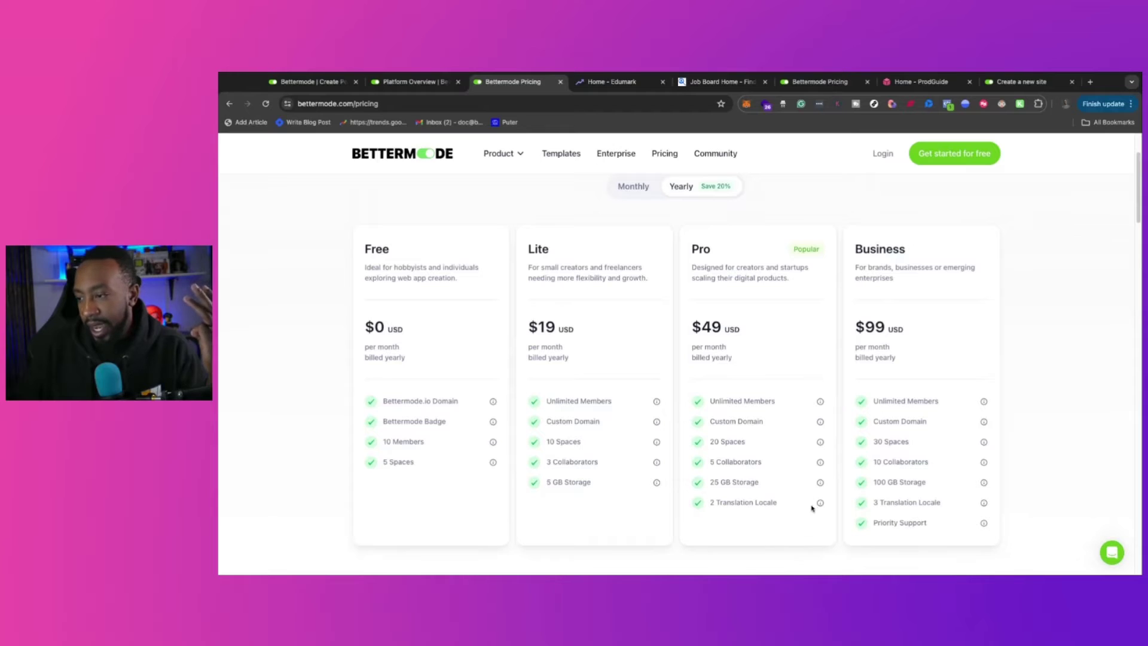
mouse_move(820, 504)
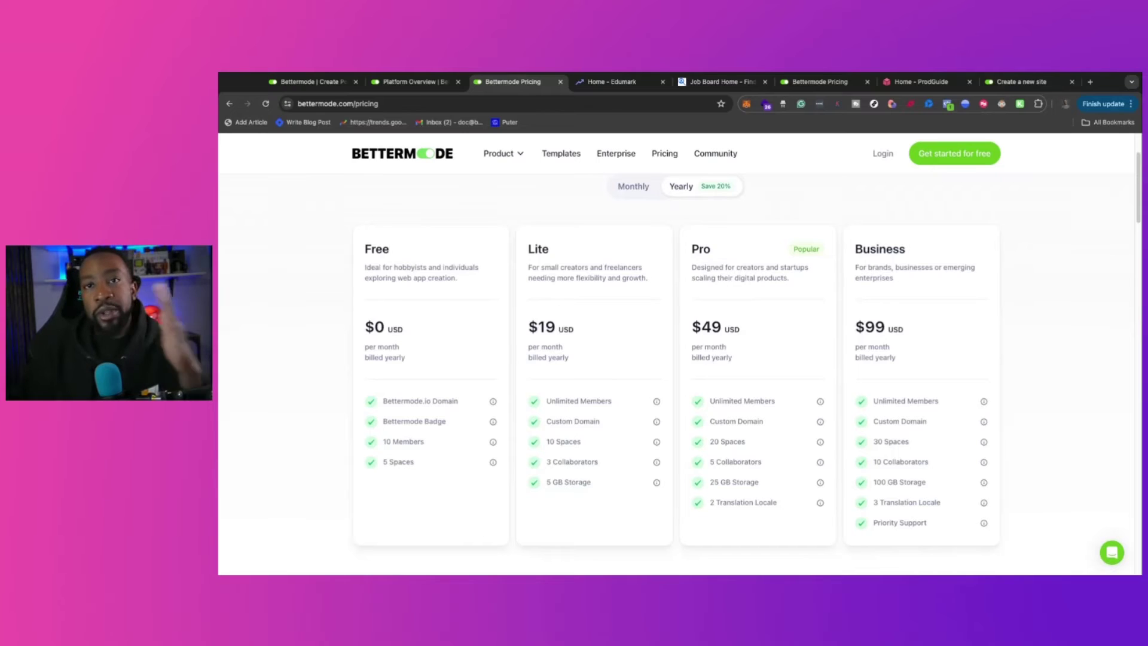
scroll(497, 394, "up", 2)
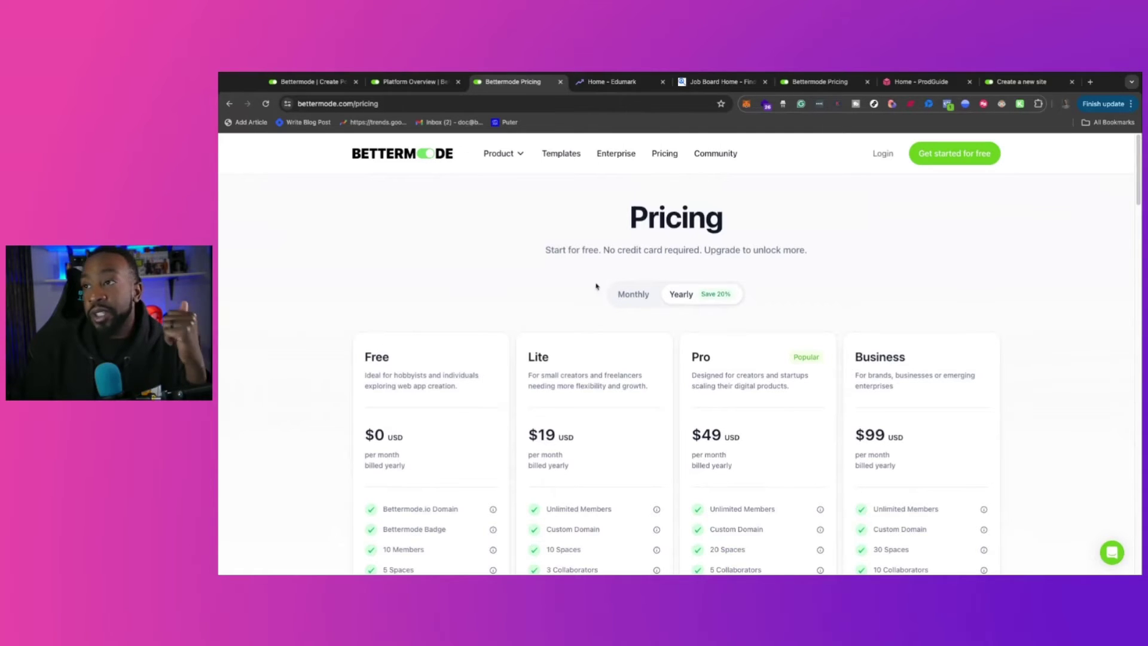
scroll(604, 302, "down", 2)
scroll(617, 327, "up", 2)
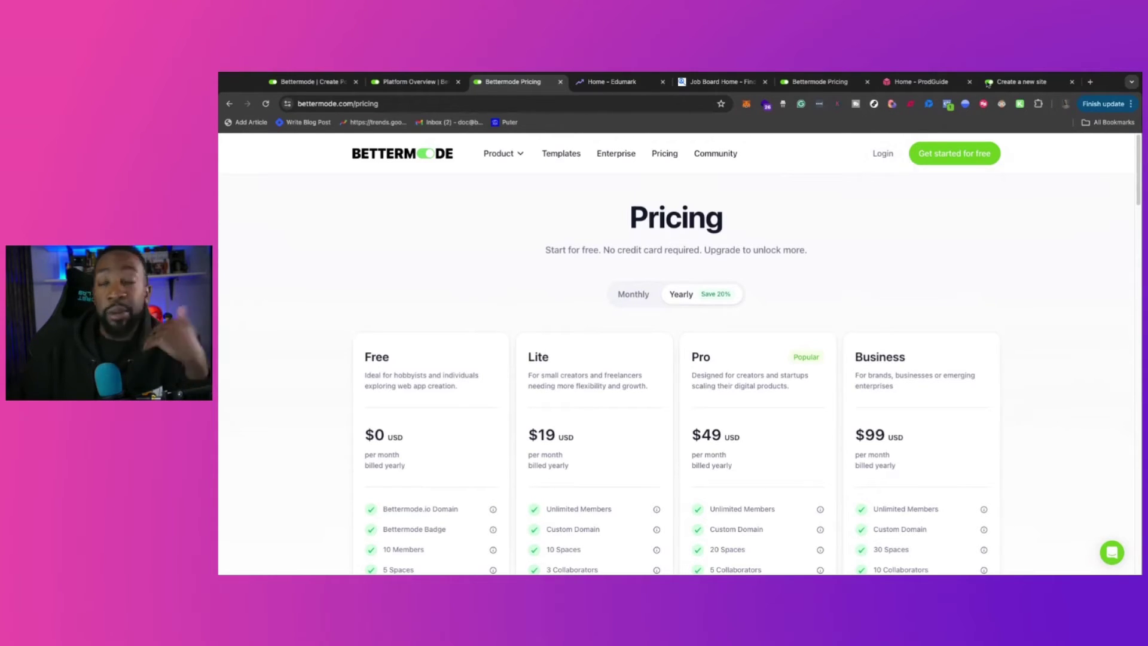
Go to the Create a new site dashboard and browse its starting templates
left_click(996, 84)
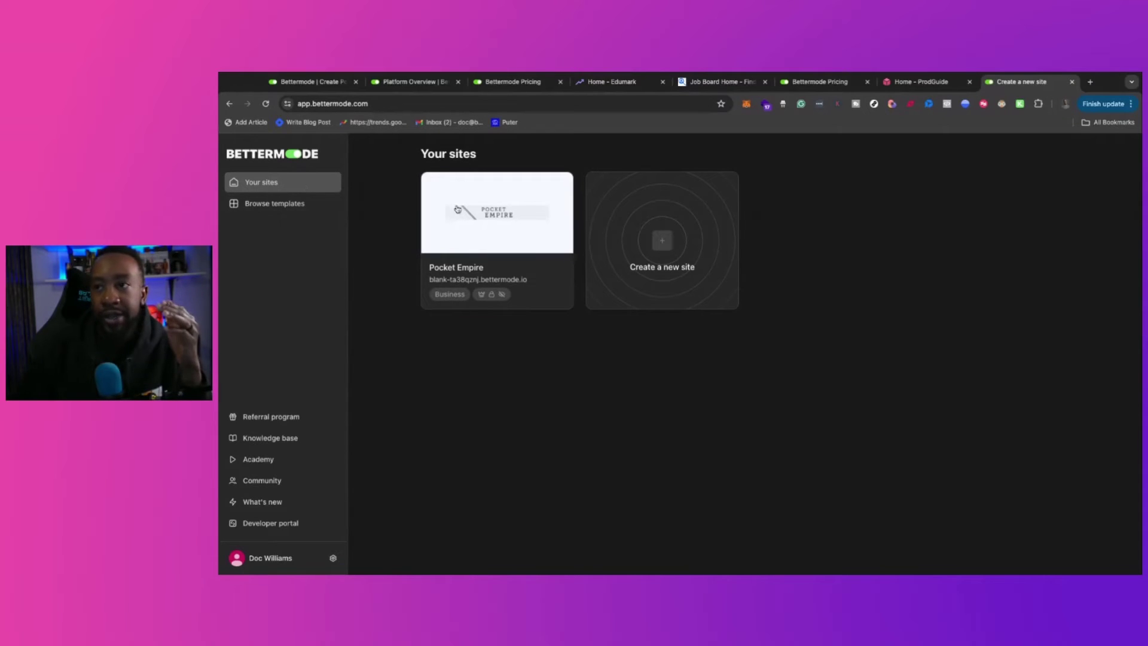
left_click(272, 203)
scroll(526, 315, "down", 5)
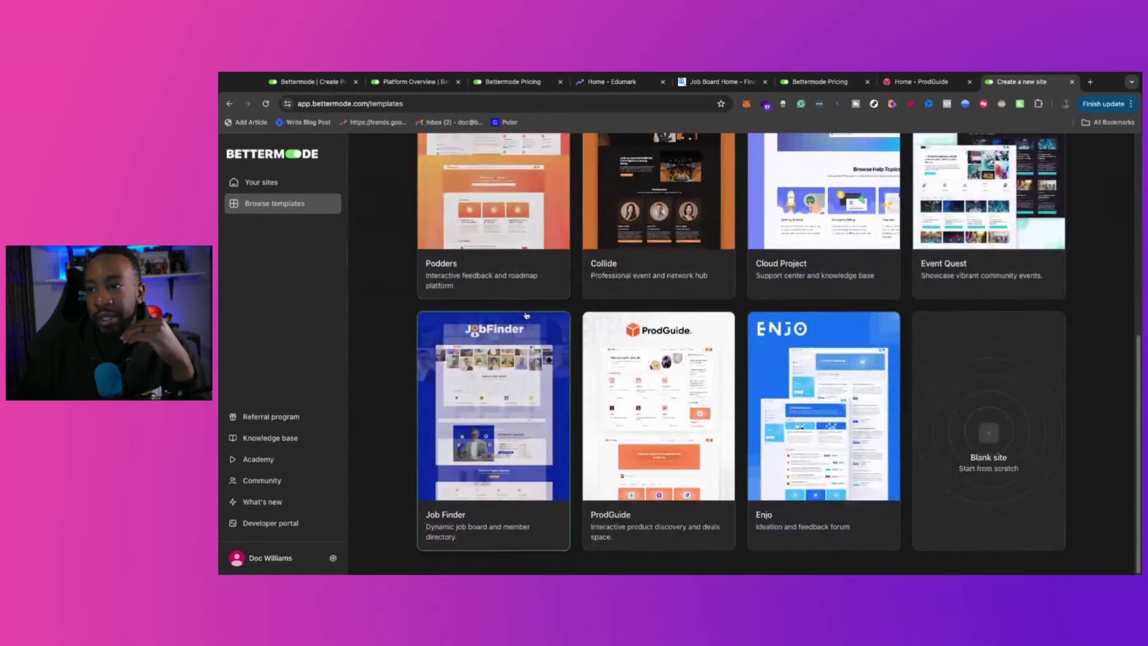
scroll(526, 315, "up", 5)
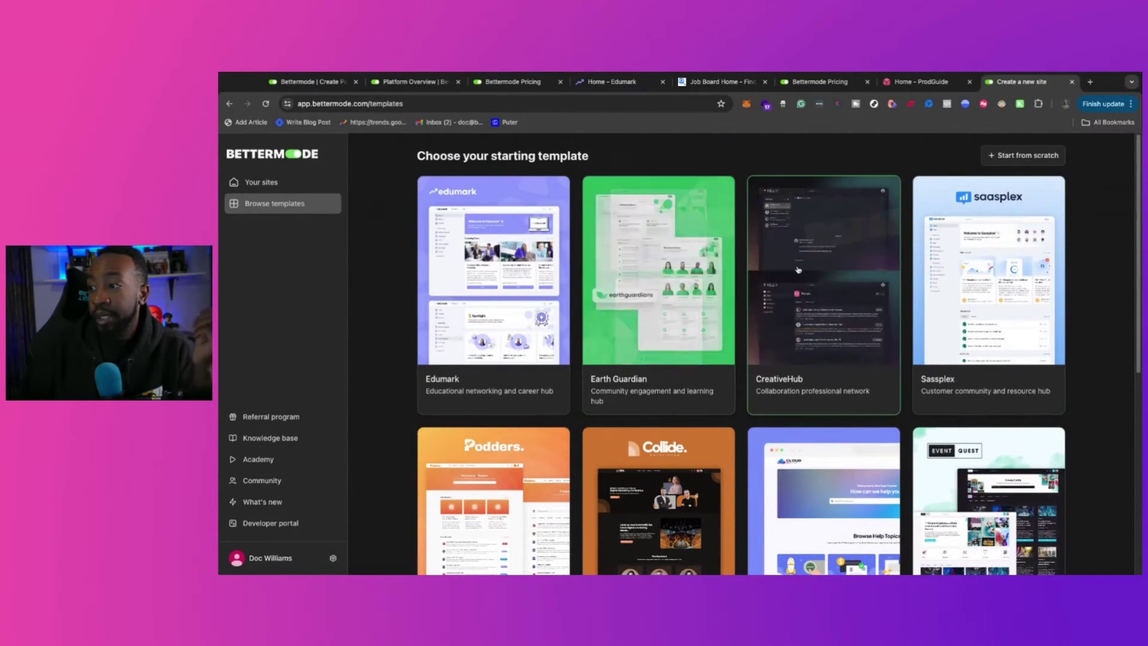
Preview the CreativeHub template's details, close them, and scroll to Blank site
left_click(797, 269)
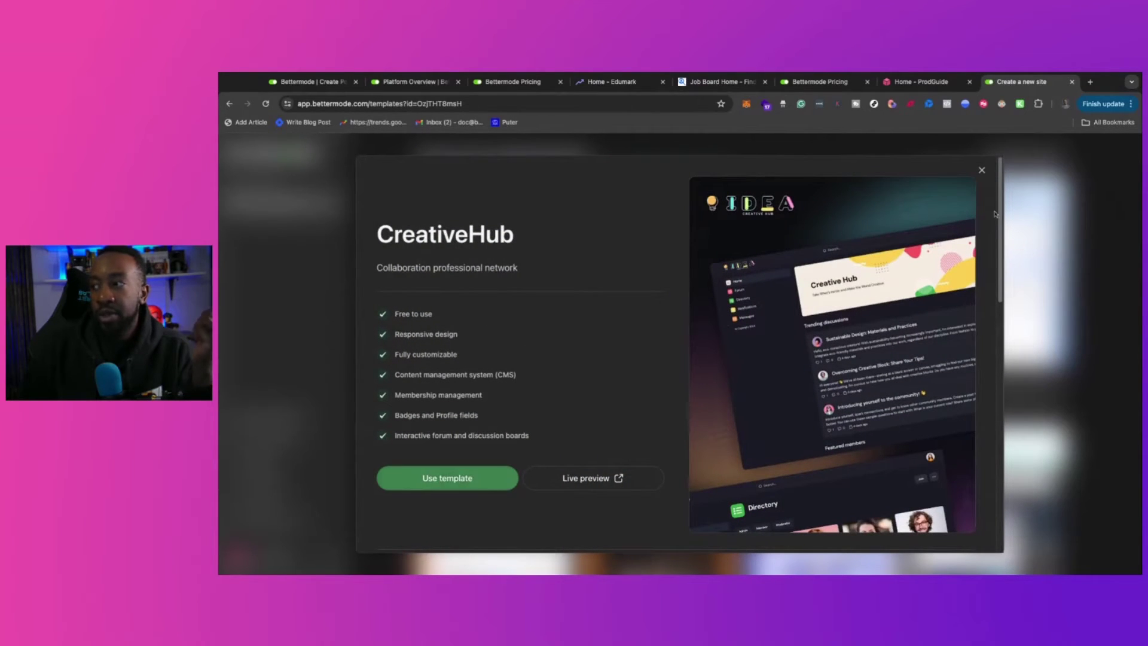
left_click(981, 170)
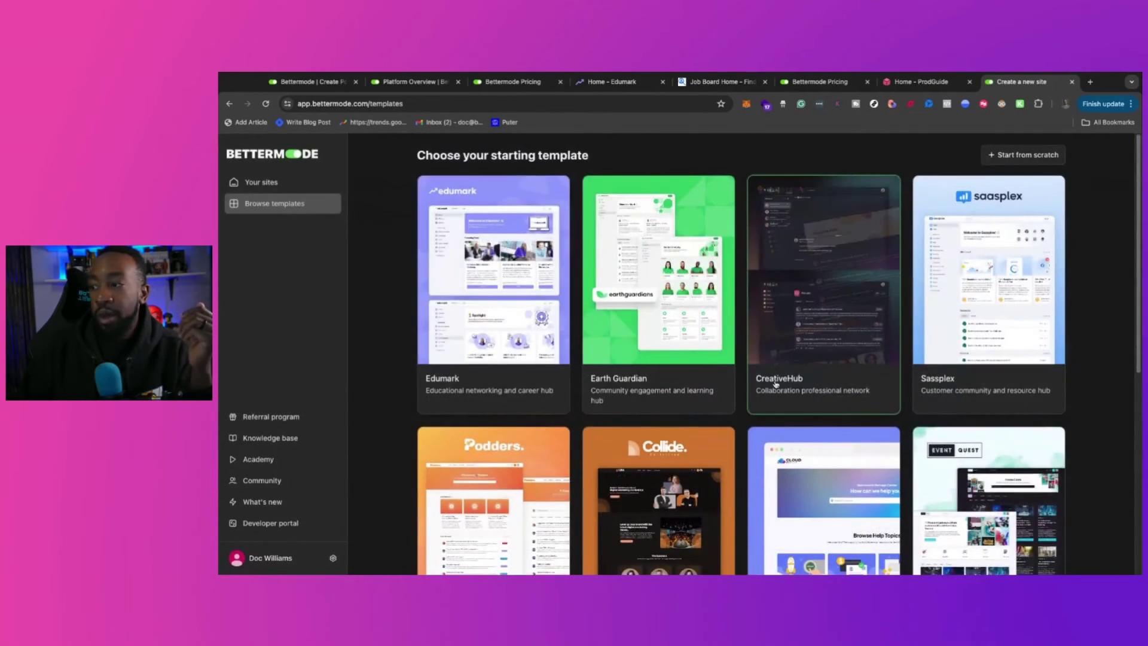
scroll(1080, 480, "down", 5)
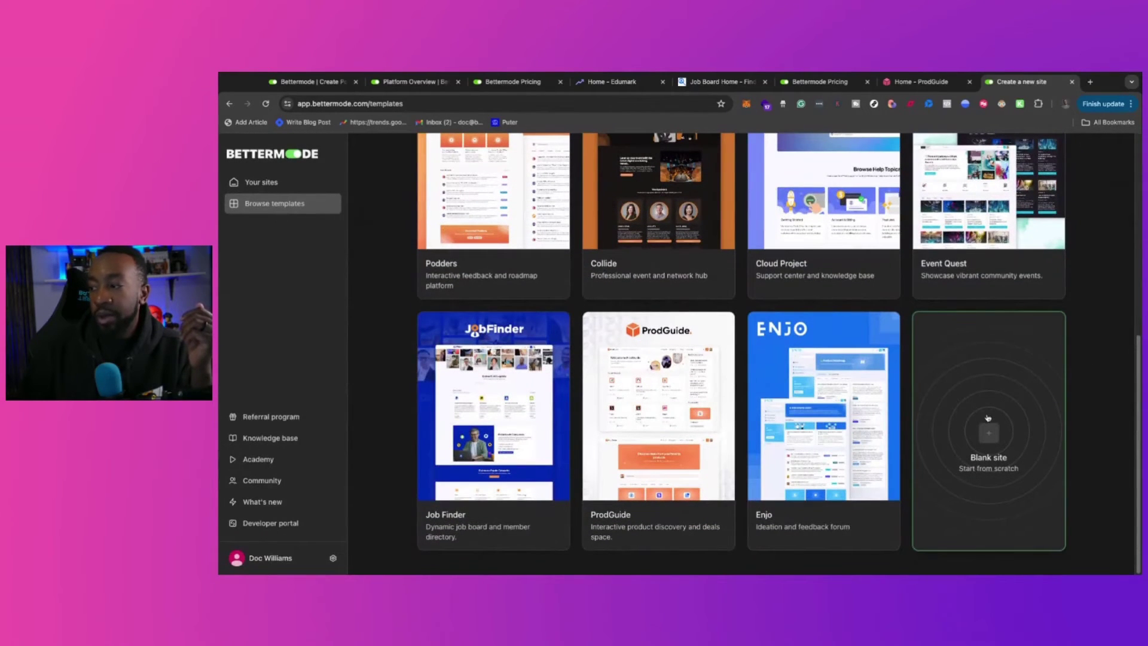
Create a blank site from scratch and look over its Quick start guide
left_click(988, 413)
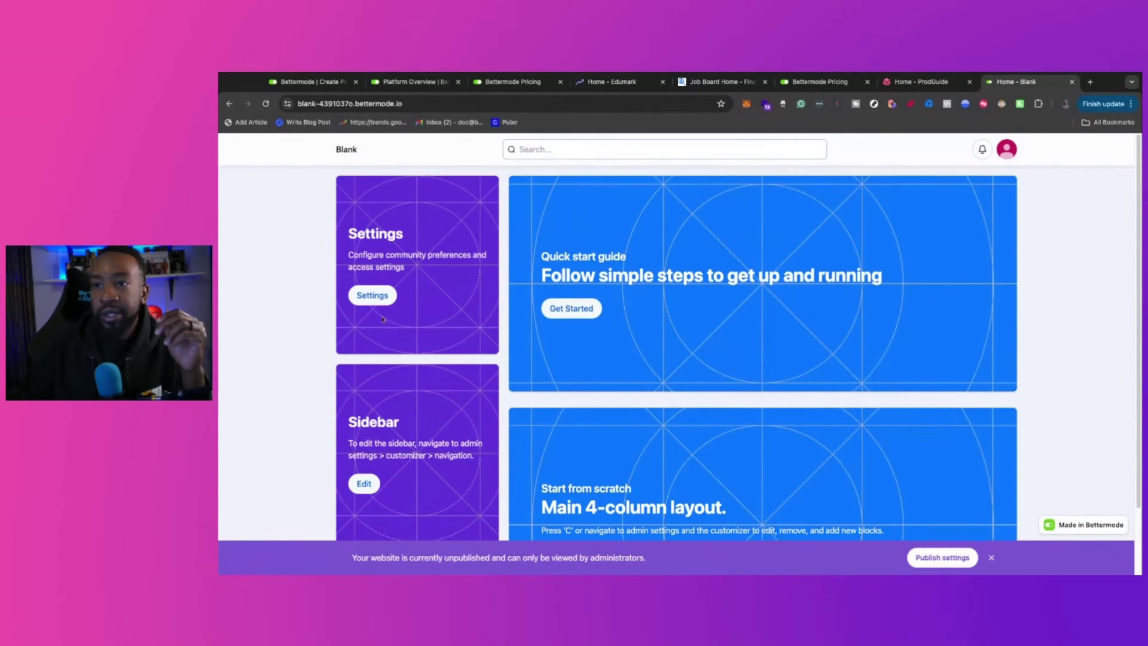
scroll(541, 338, "down", 2)
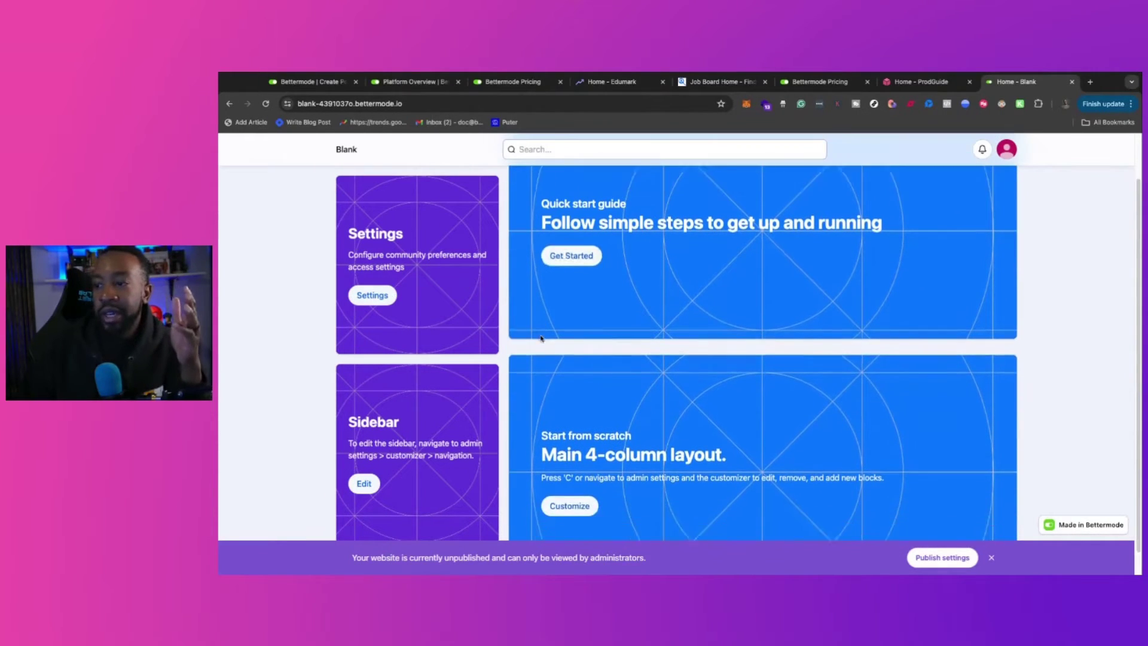
scroll(541, 337, "up", 2)
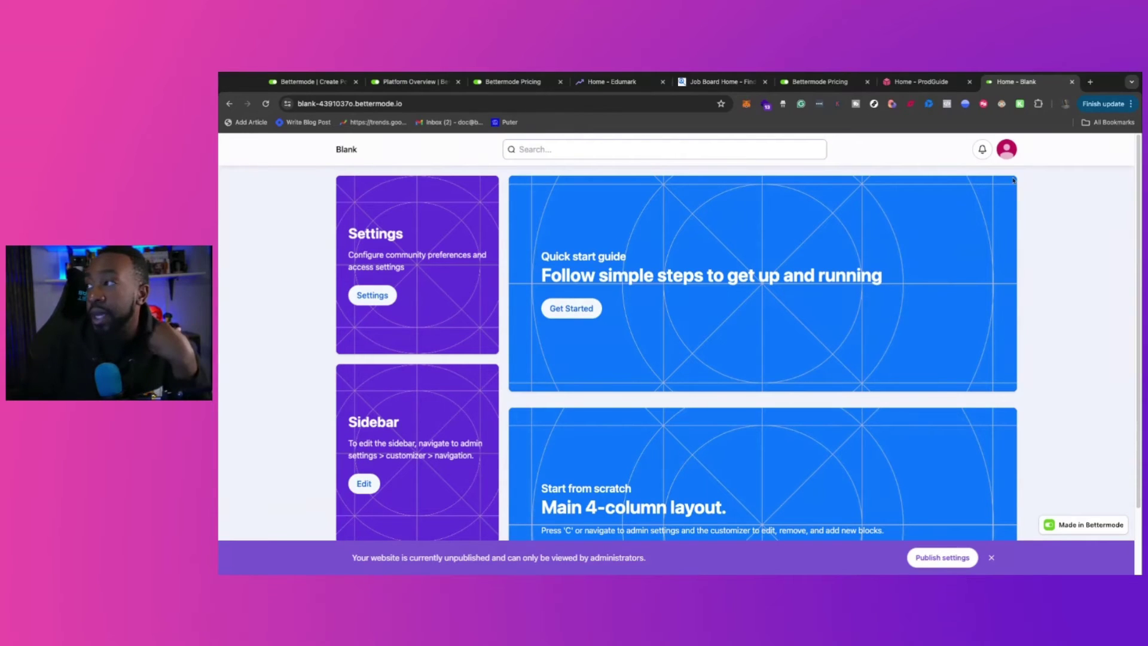
left_click(1008, 151)
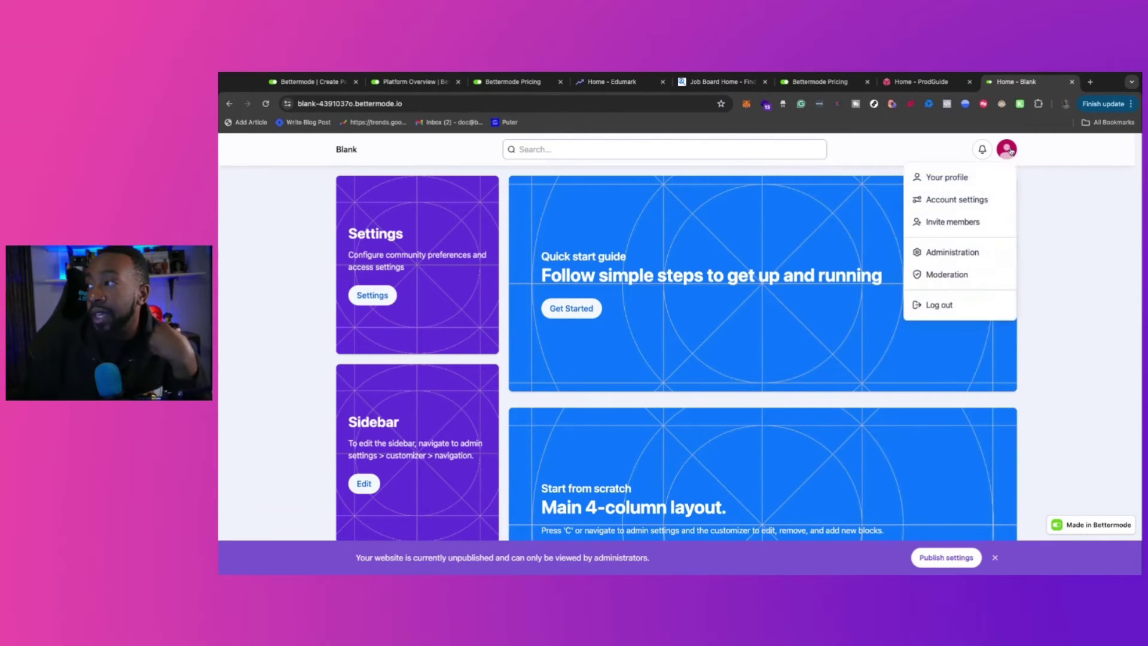
left_click(967, 259)
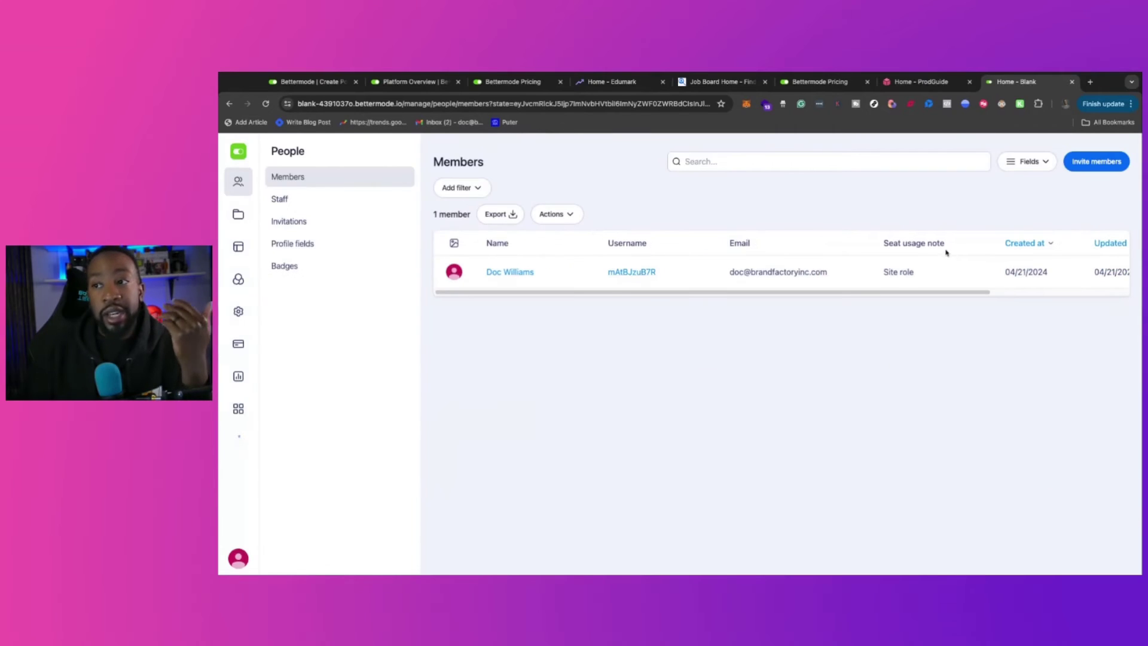
left_click(236, 153)
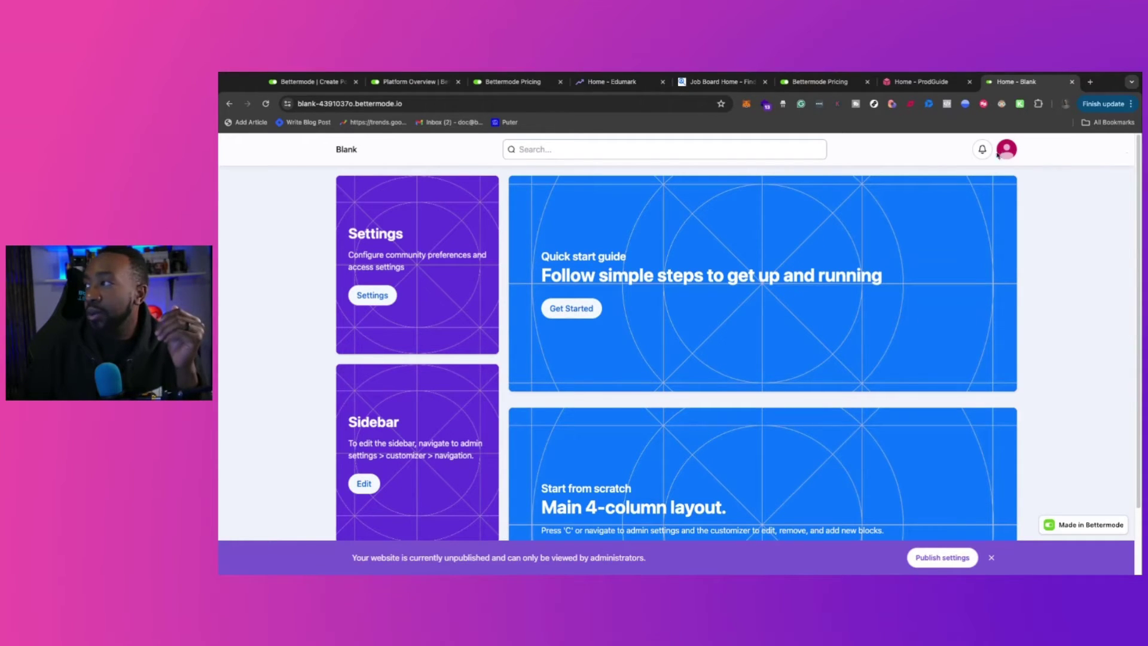
Close the blank site's tab and open the Pocket Empire site from Your sites
key("ctrl+w")
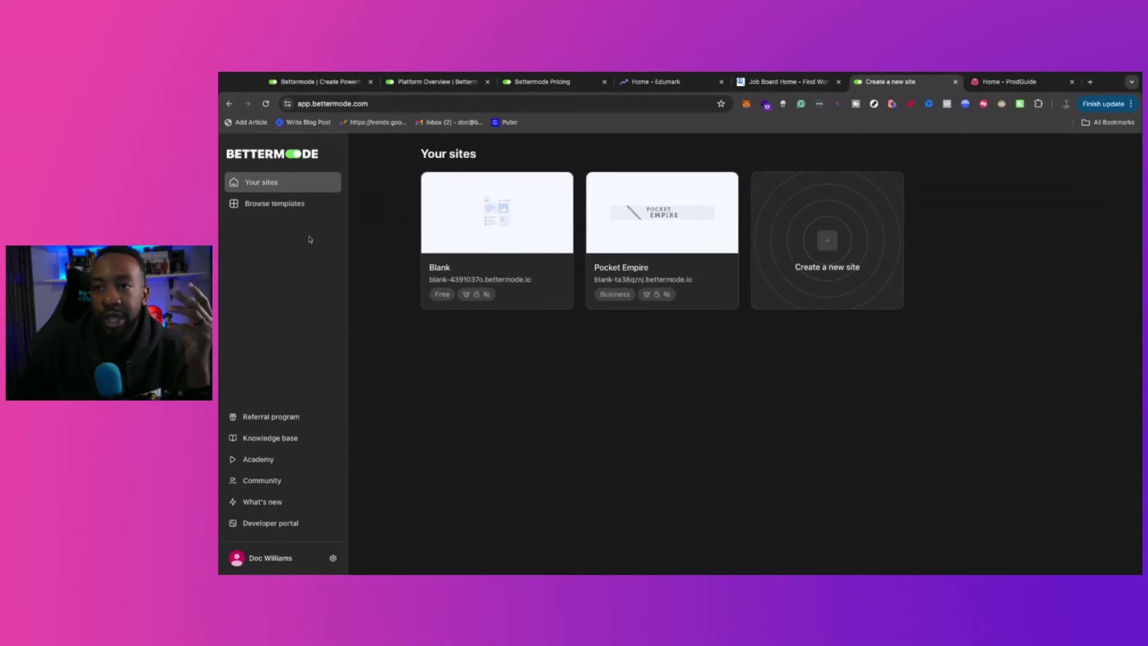
left_click(308, 199)
left_click(309, 189)
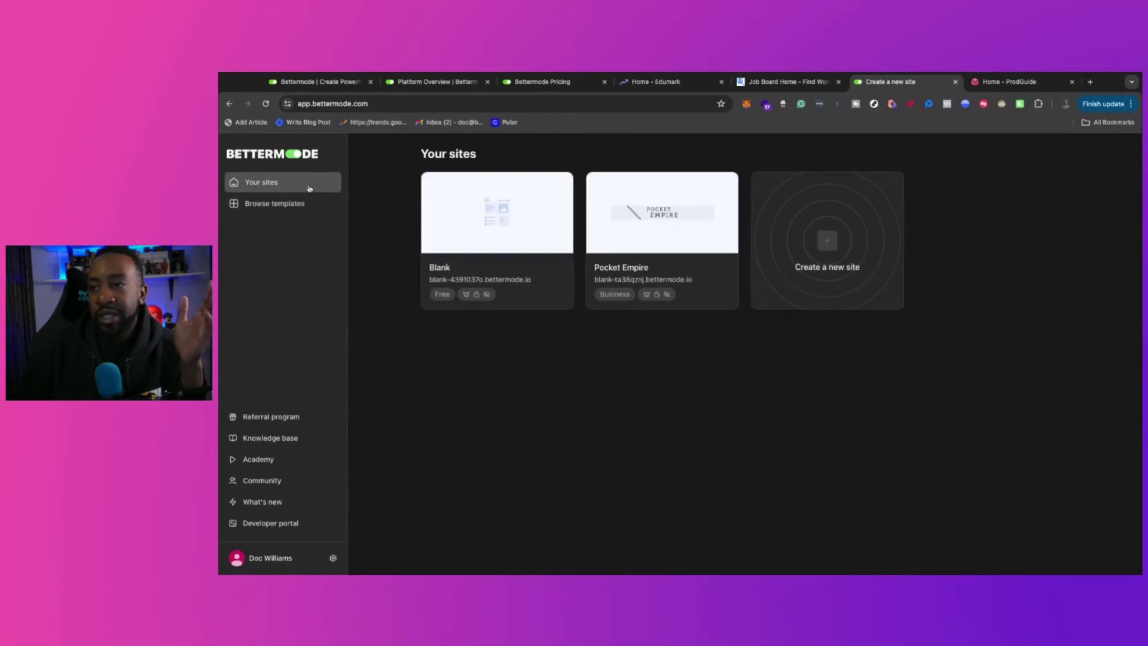
left_click(668, 227)
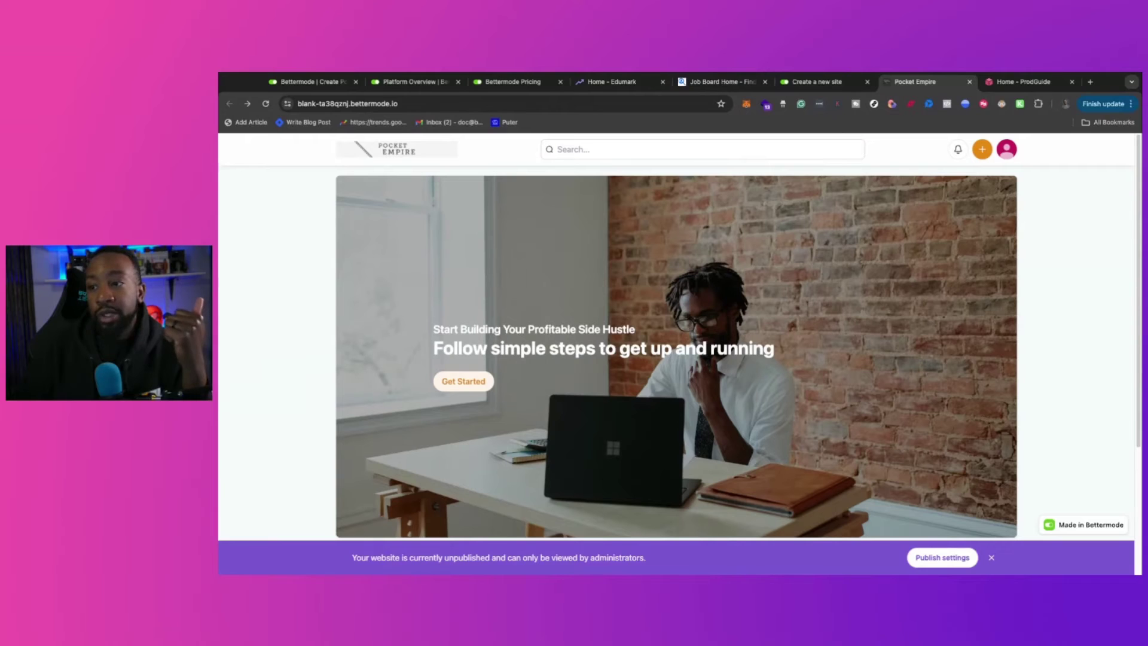
Scroll the Pocket Empire home page and dismiss the purple 'Your website is currently unpublished' banner
scroll(362, 305, "down", 1)
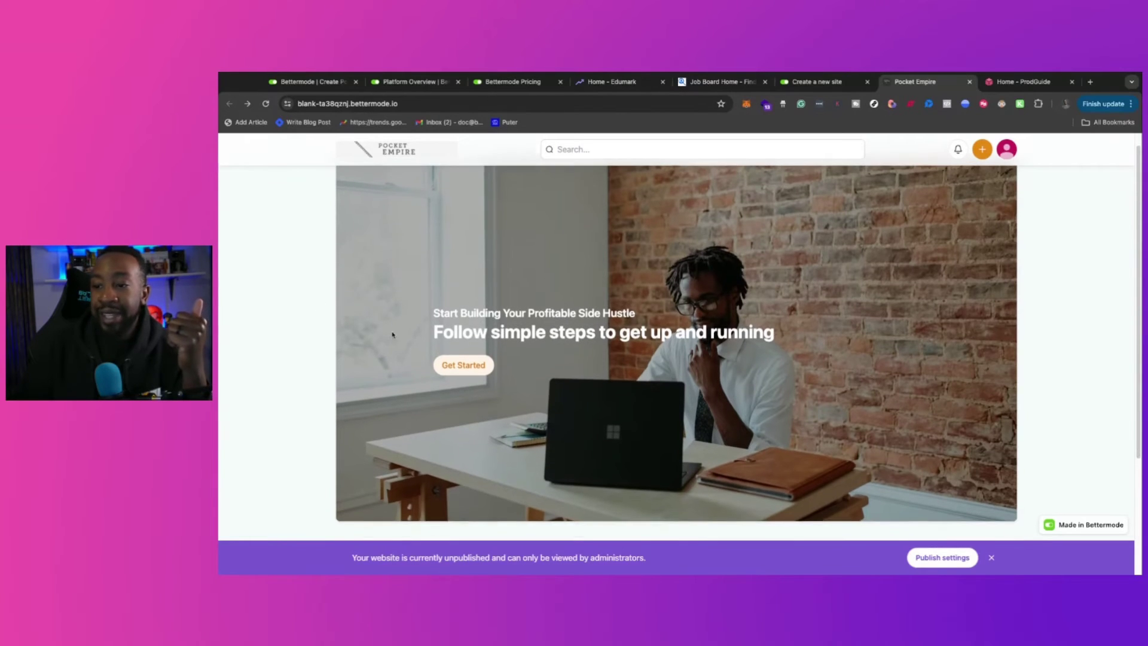
scroll(376, 320, "down", 1)
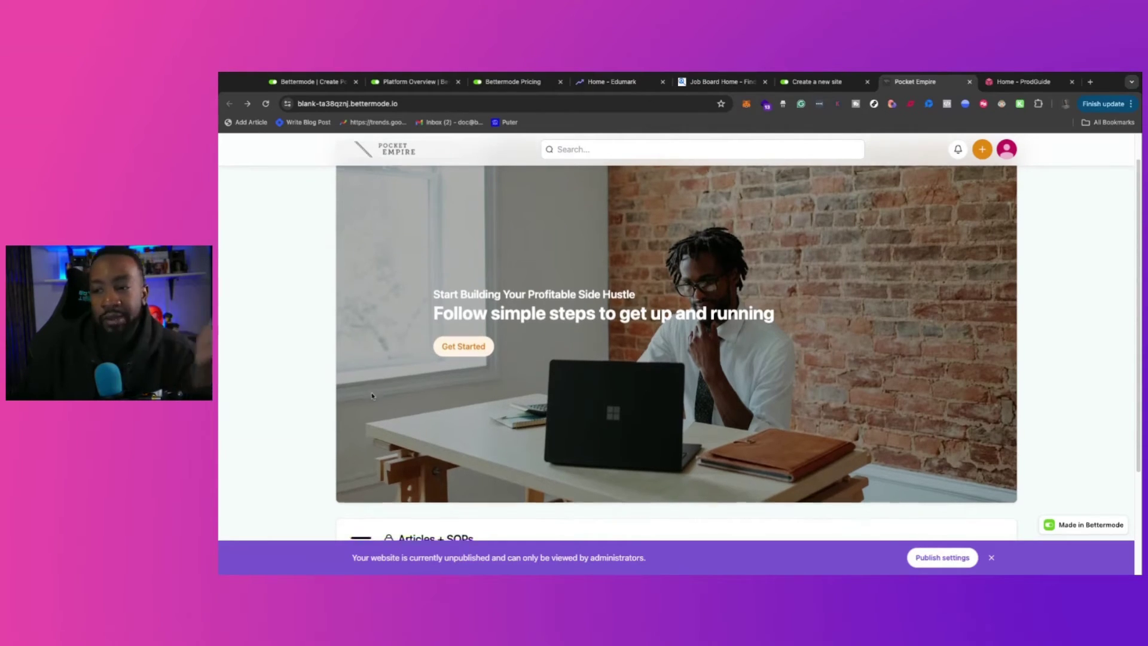
scroll(377, 386, "down", 4)
scroll(313, 383, "up", 4)
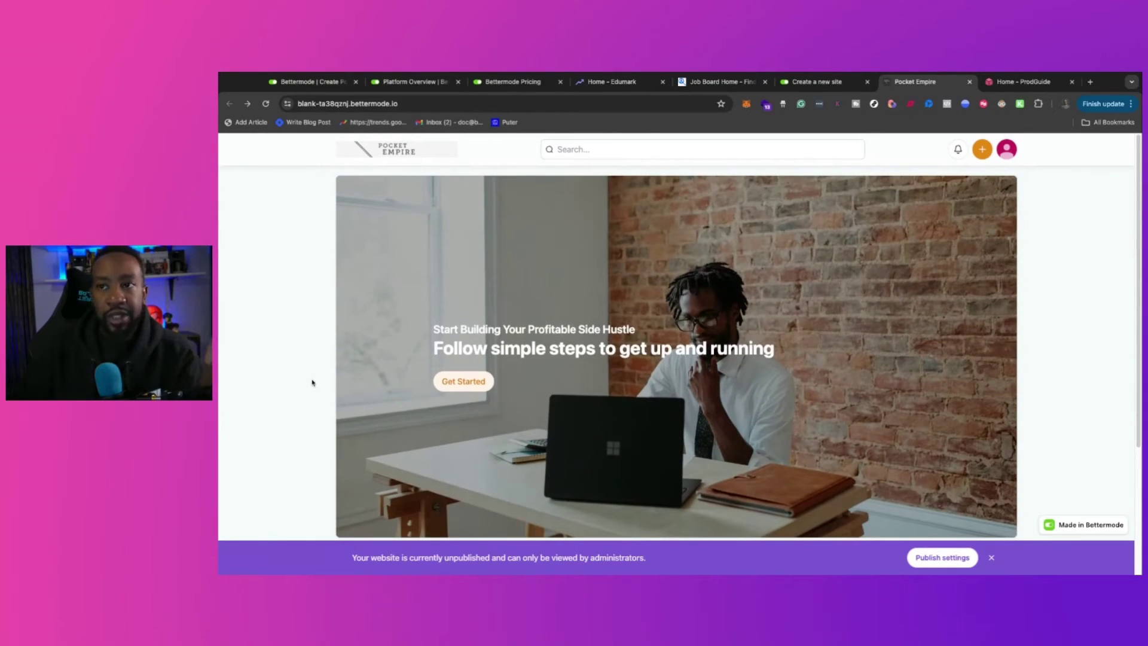
scroll(312, 382, "down", 3)
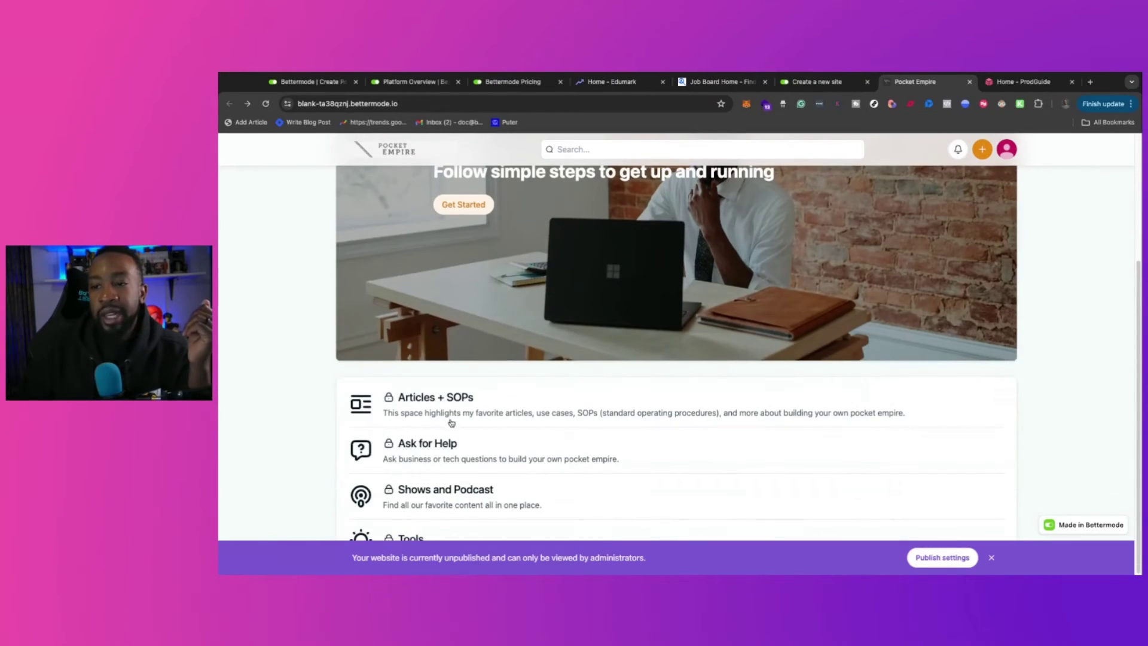
left_click(991, 557)
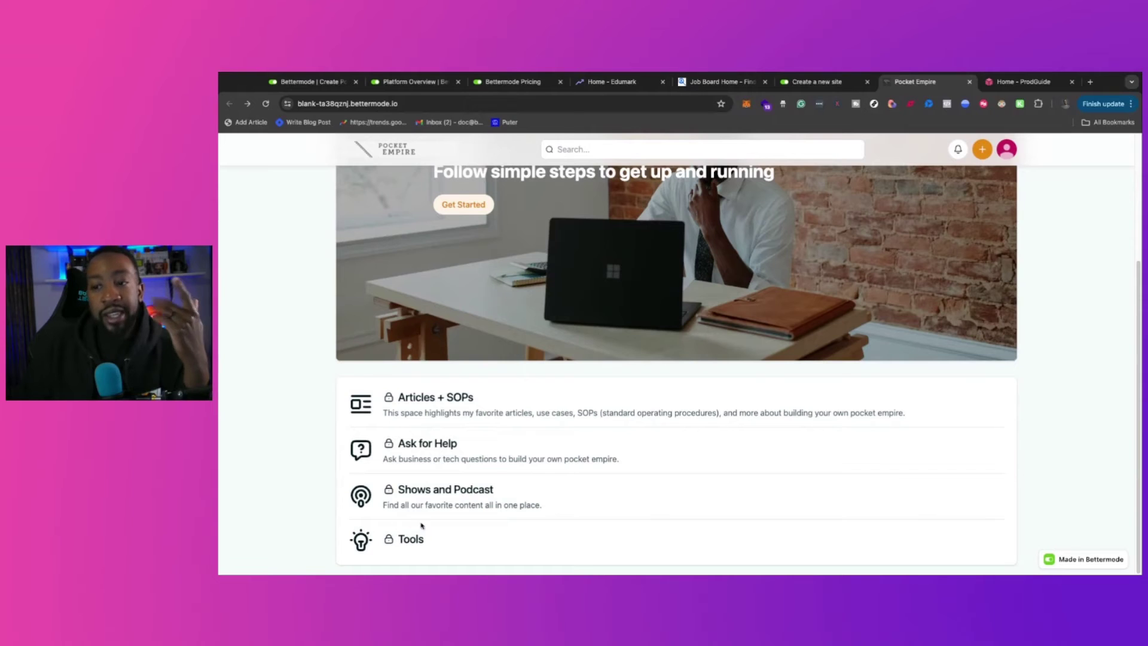
left_click(434, 400)
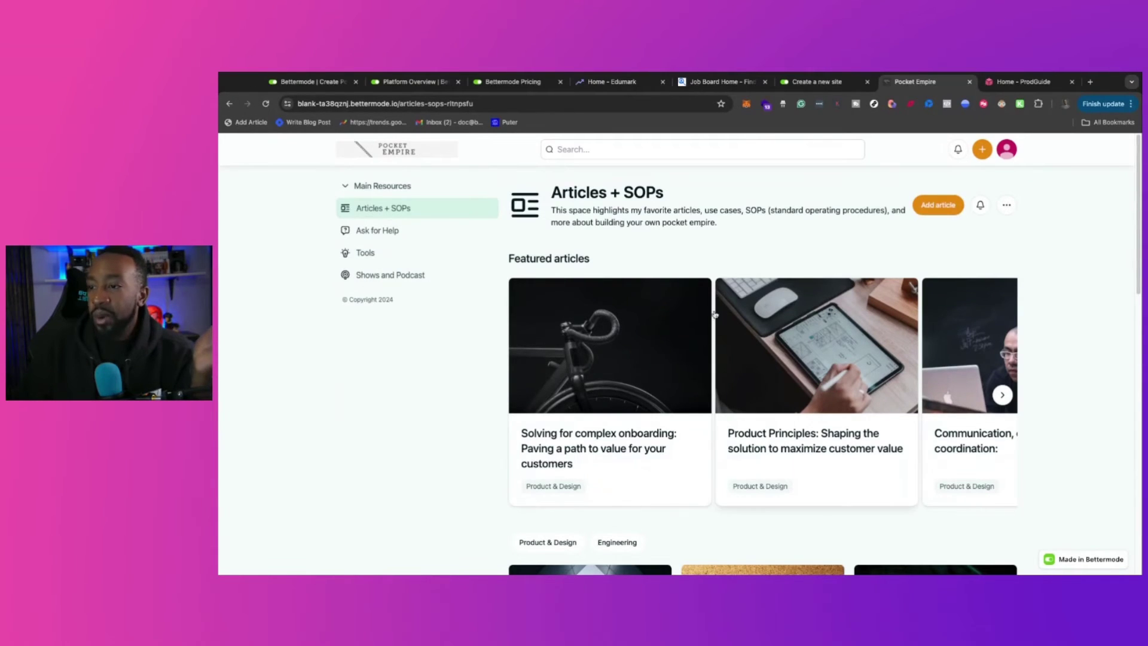
scroll(705, 337, "down", 1)
scroll(705, 337, "down", 1)
scroll(929, 387, "up", 1)
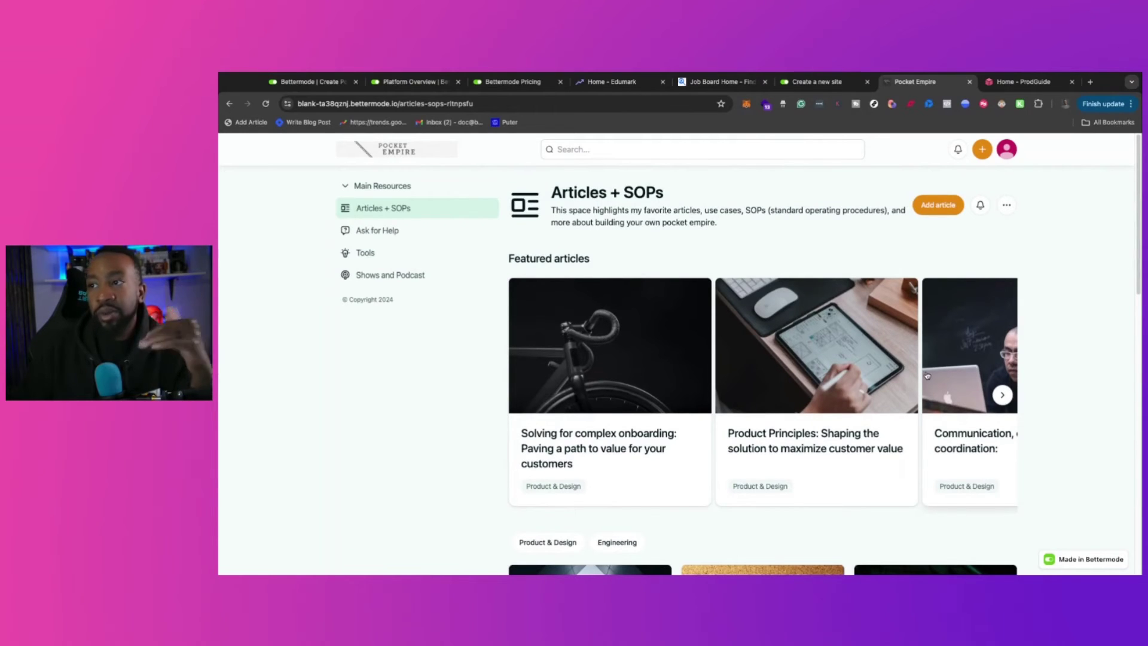
scroll(929, 375, "down", 1)
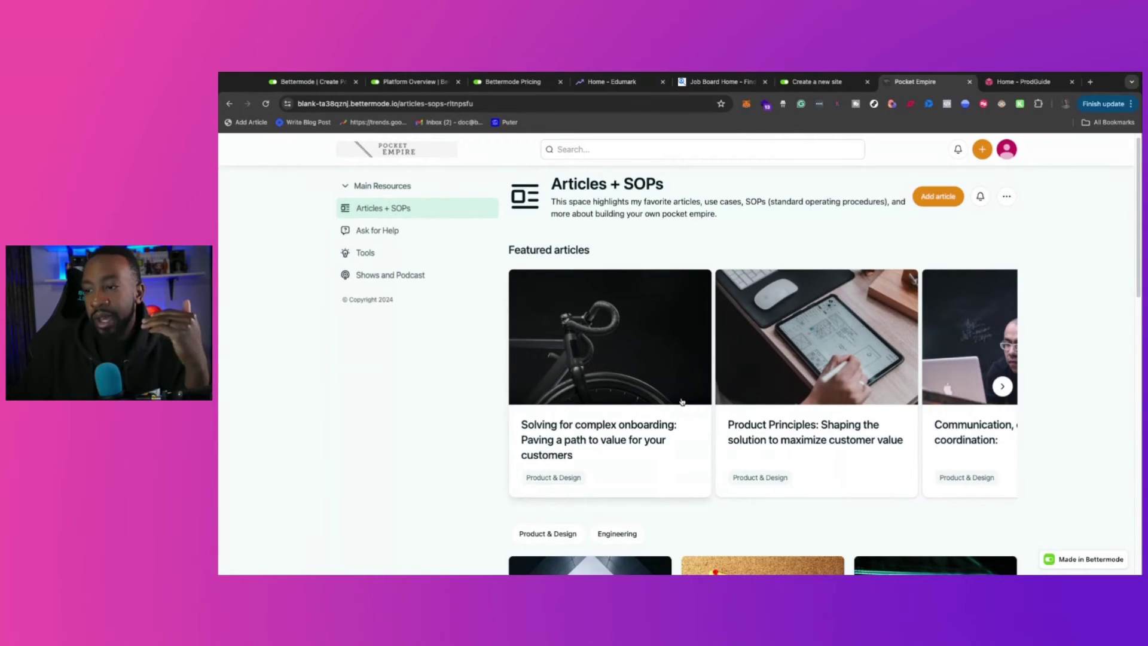
scroll(682, 402, "down", 6)
scroll(621, 415, "up", 2)
scroll(620, 415, "down", 1)
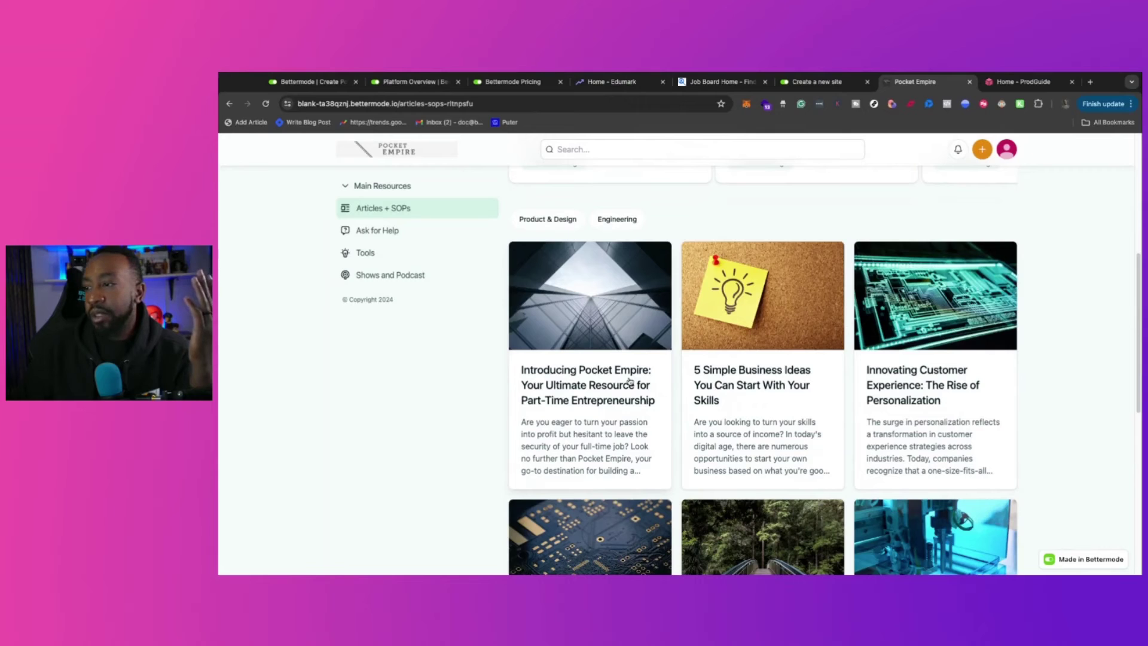
left_click(621, 302)
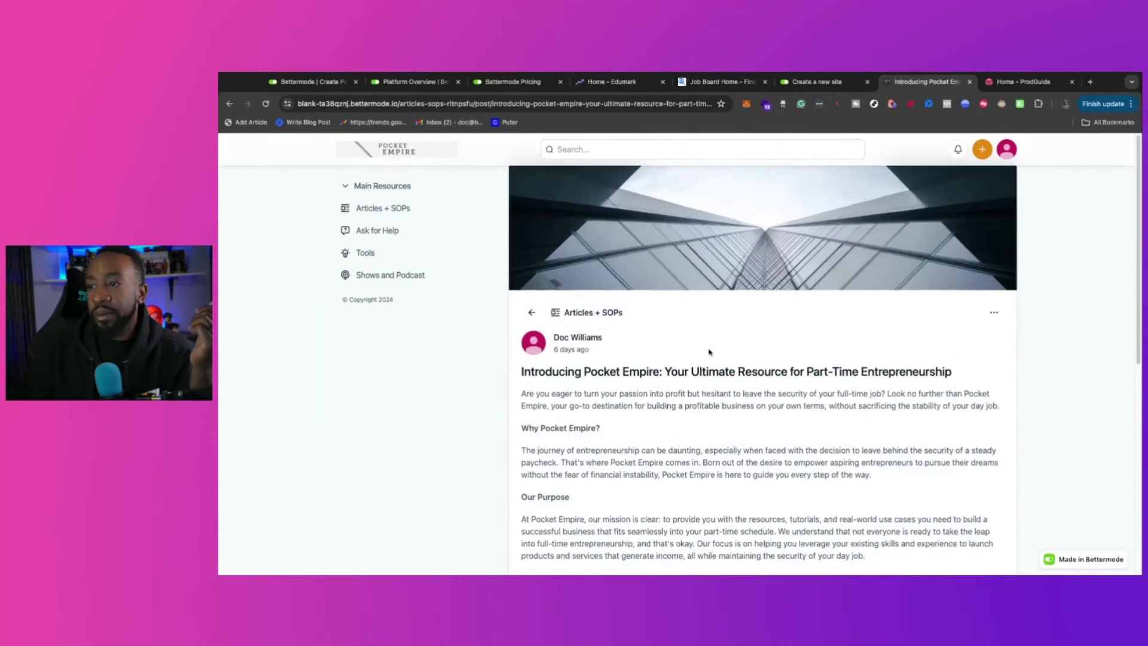
scroll(709, 352, "down", 10)
scroll(709, 351, "up", 10)
scroll(709, 351, "down", 5)
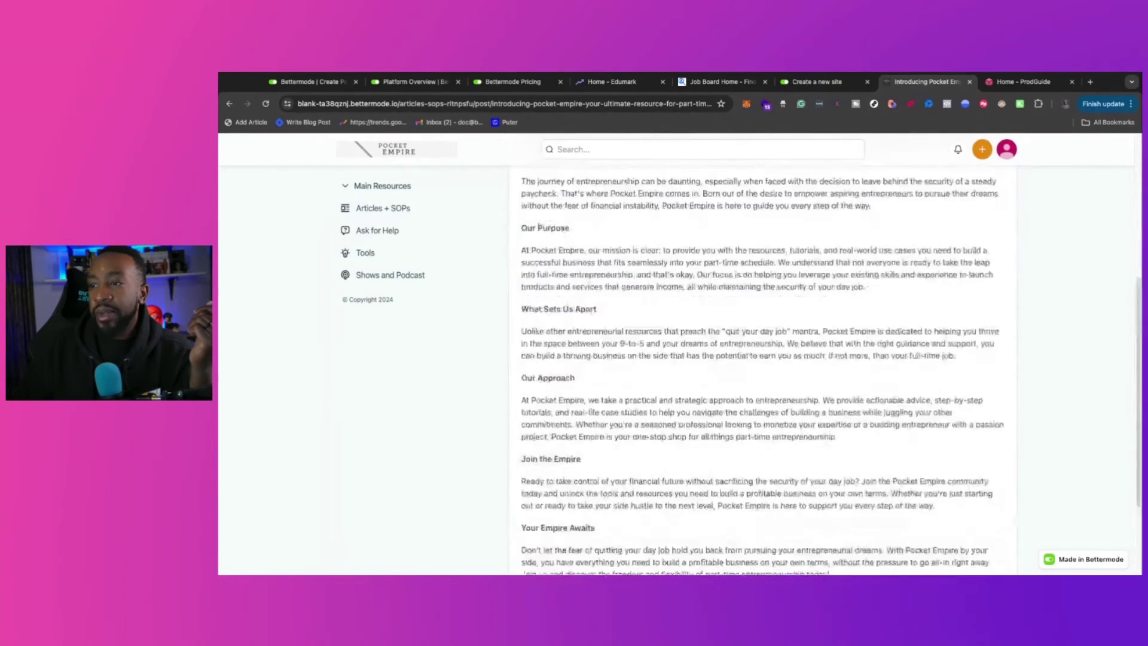
scroll(698, 392, "up", 5)
scroll(698, 392, "down", 8)
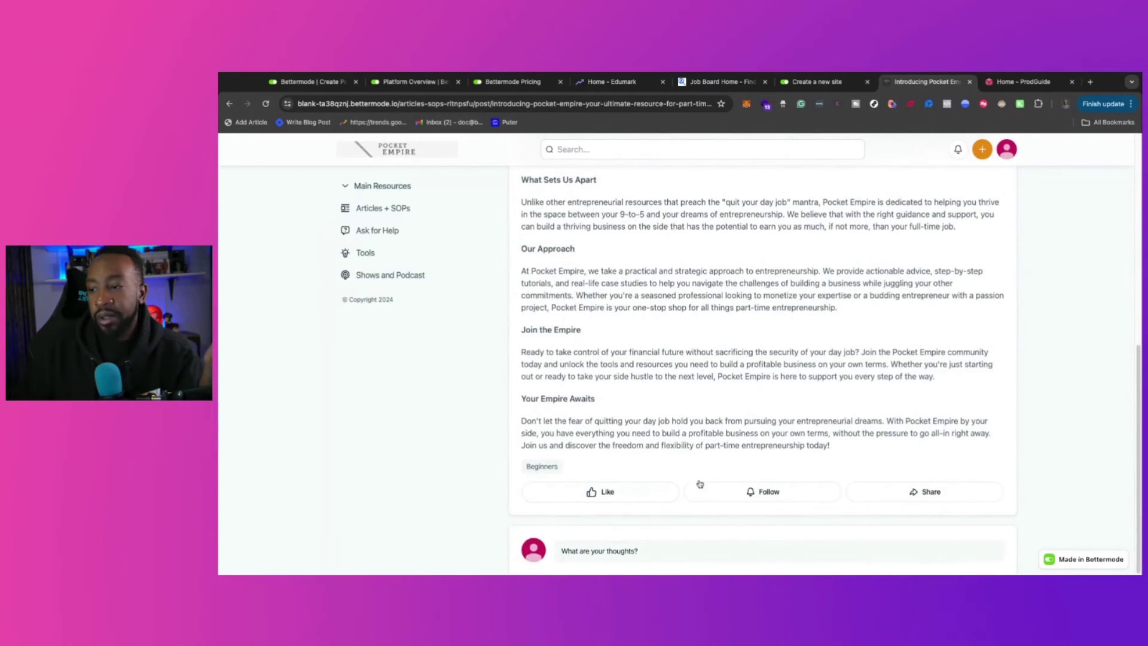
scroll(678, 362, "up", 10)
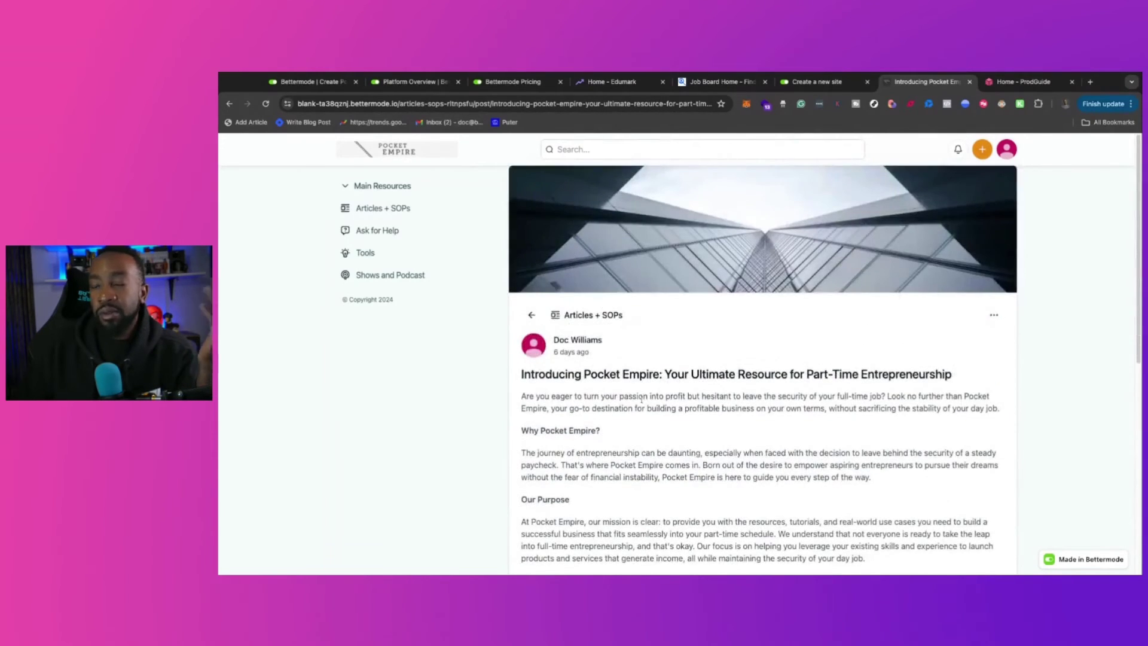
scroll(626, 442, "down", 8)
scroll(633, 425, "up", 8)
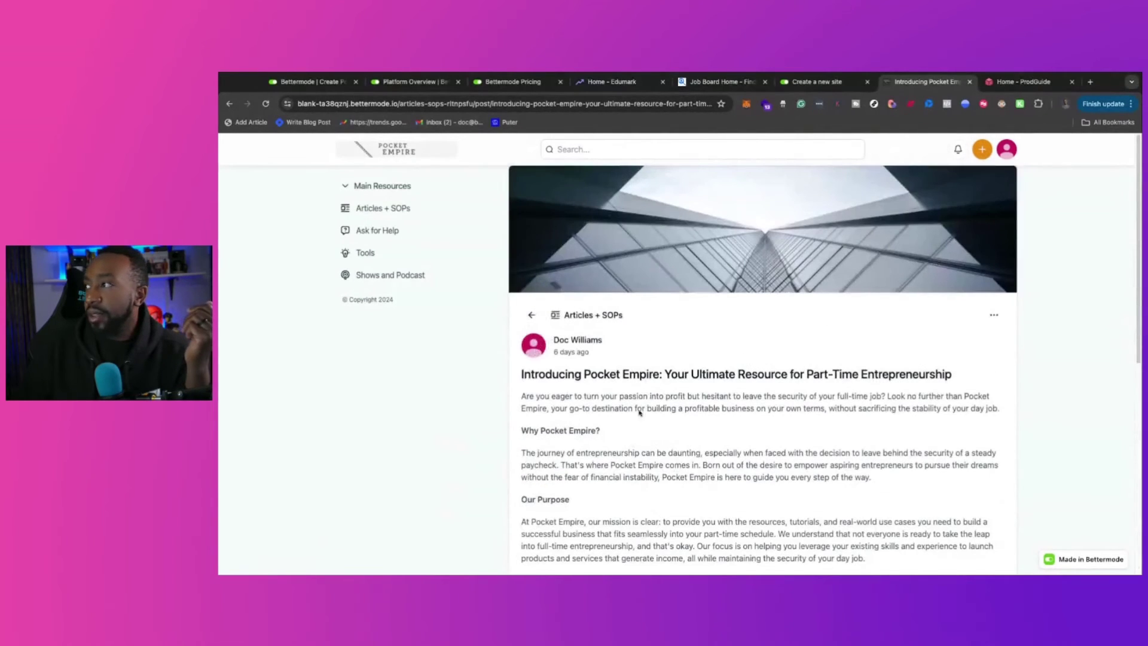
left_click(410, 149)
scroll(697, 368, "down", 3)
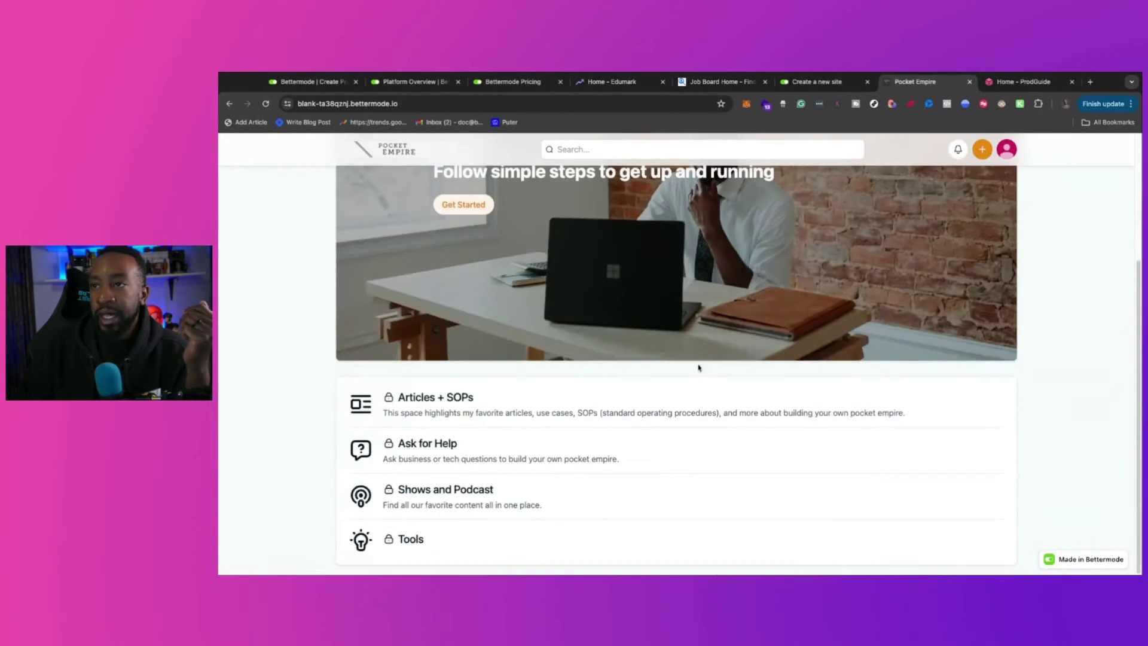
scroll(697, 369, "up", 3)
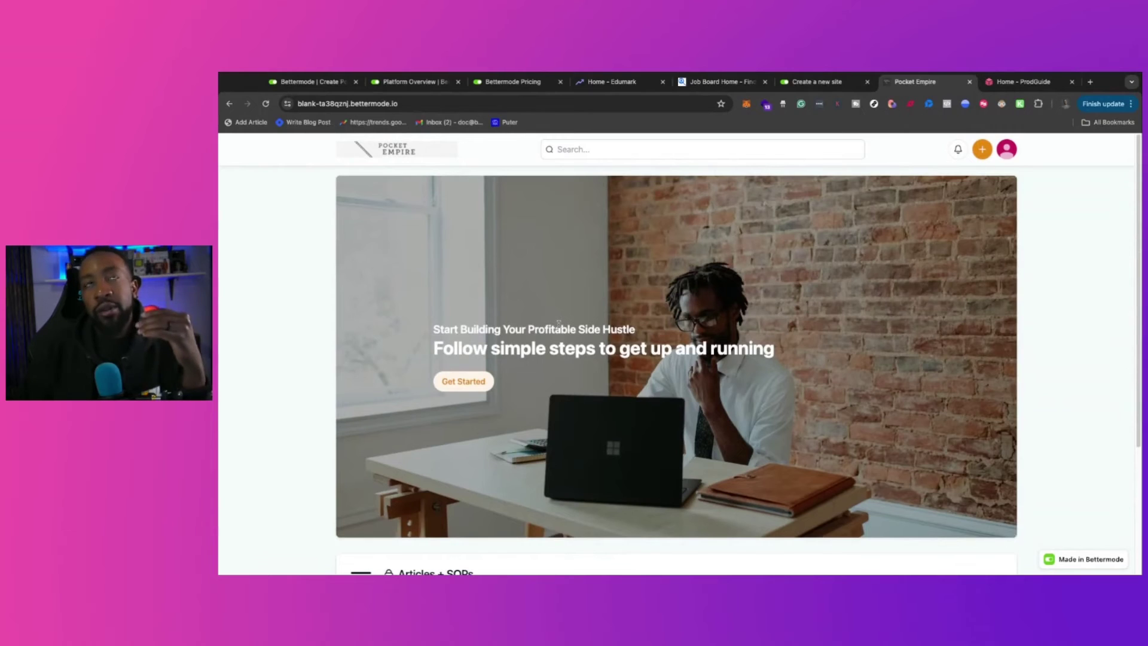
scroll(699, 299, "down", 2)
scroll(699, 300, "down", 2)
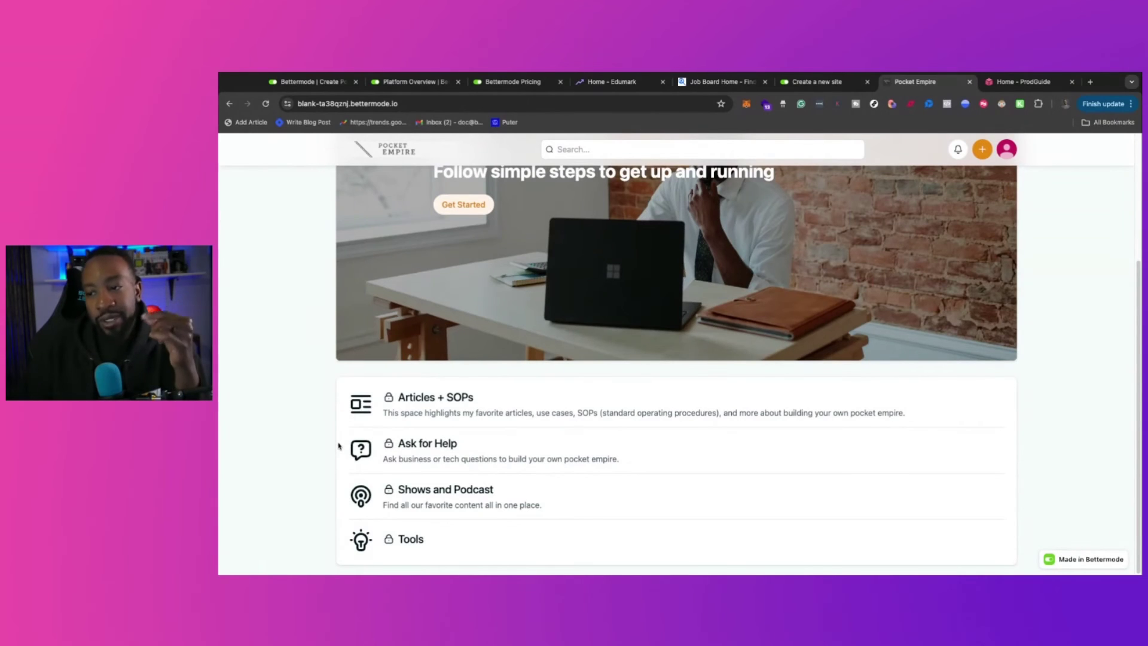
left_click(444, 449)
scroll(777, 383, "down", 2)
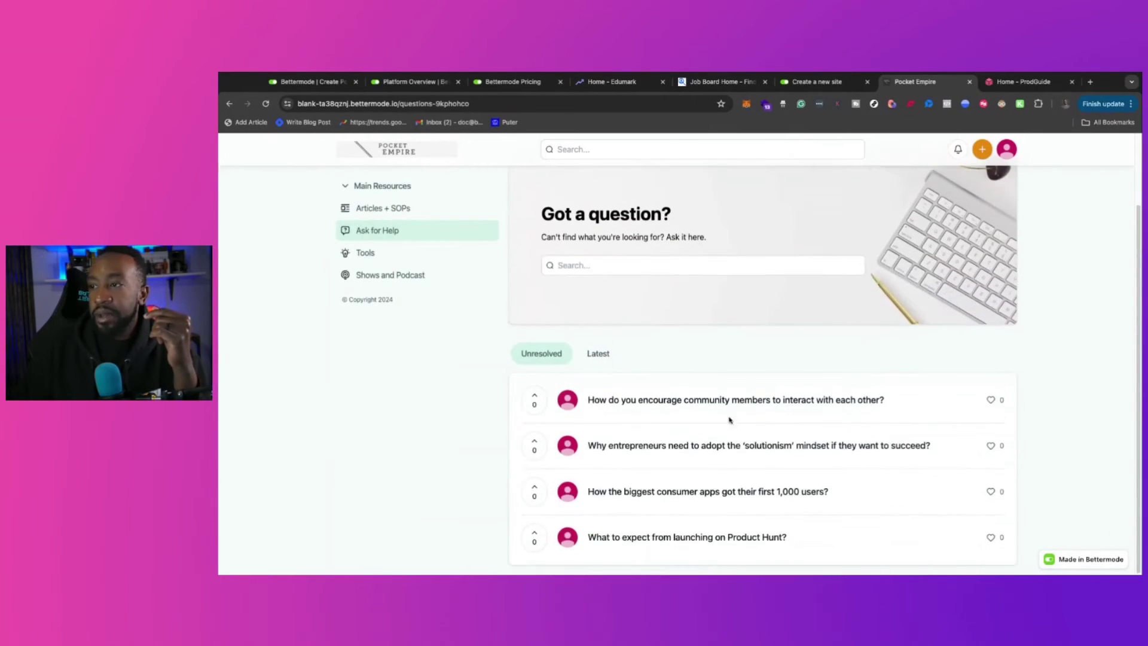
scroll(736, 436, "up", 2)
scroll(606, 476, "down", 2)
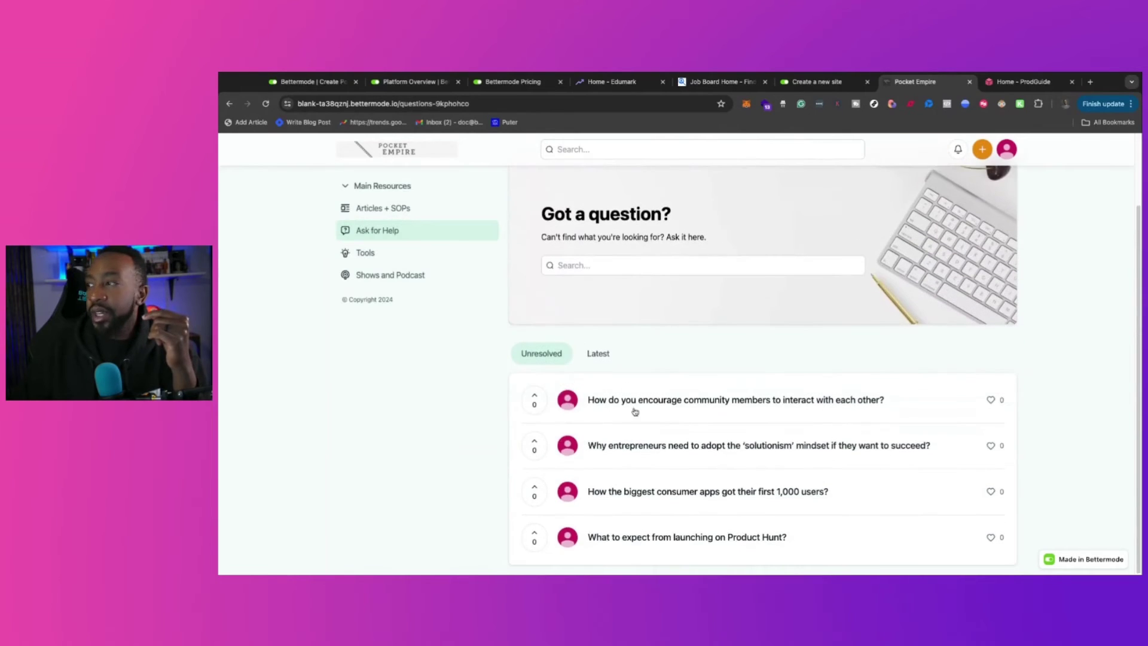
scroll(813, 366, "up", 2)
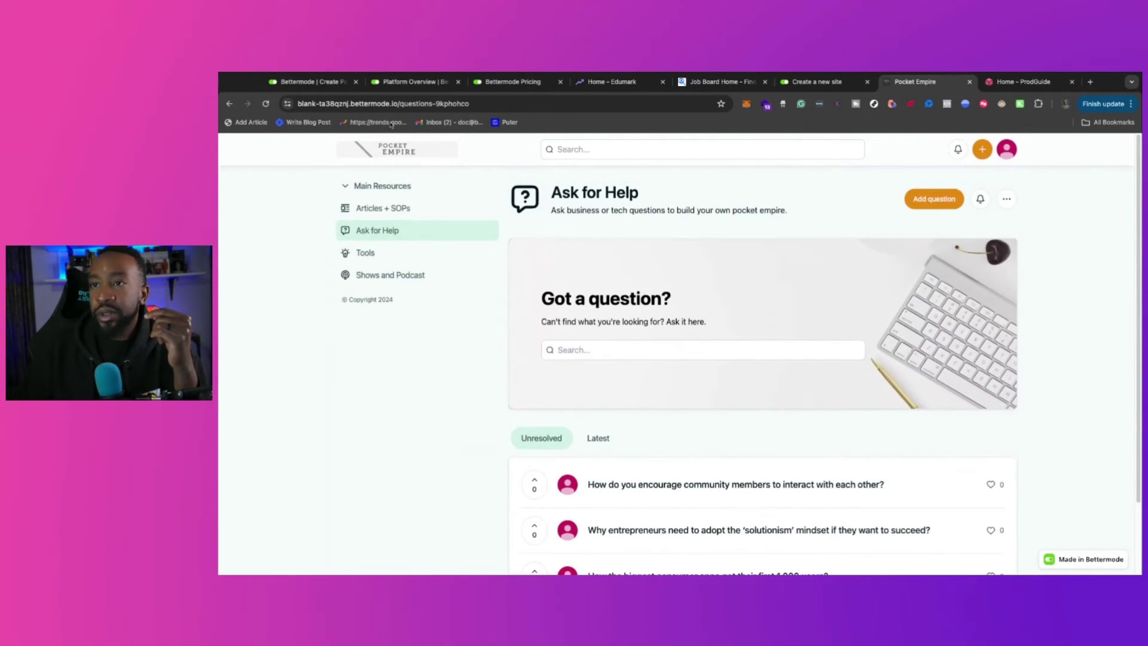
left_click(400, 154)
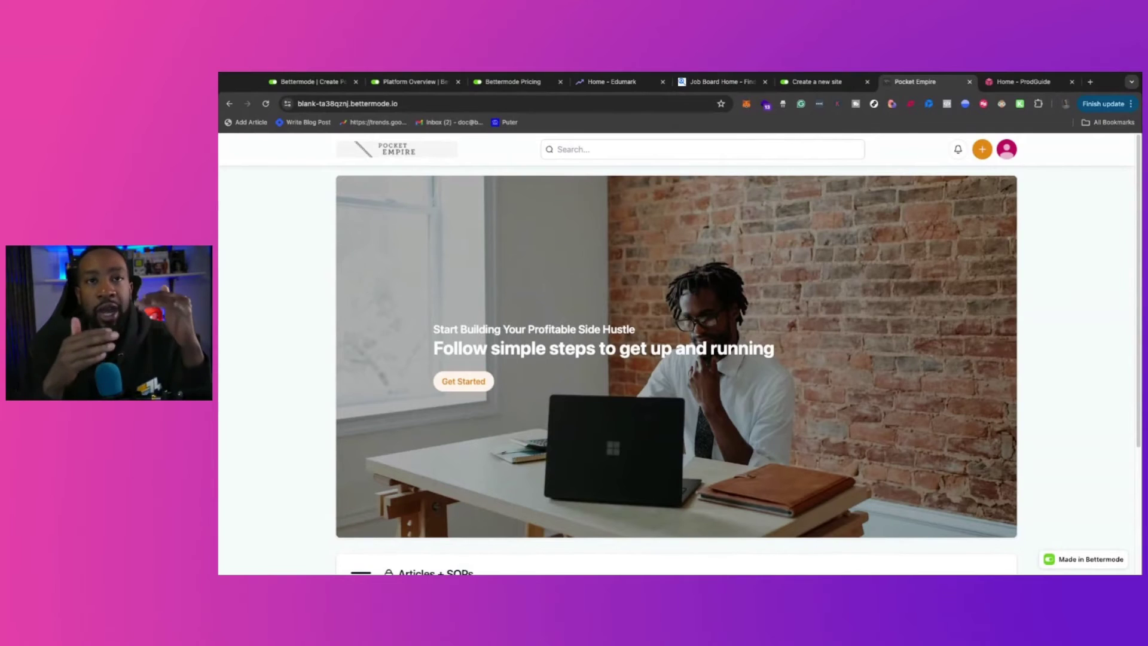
Enter Administration from the avatar menu, check Staff and Invitations, then show the 21-post Content list
left_click(1011, 154)
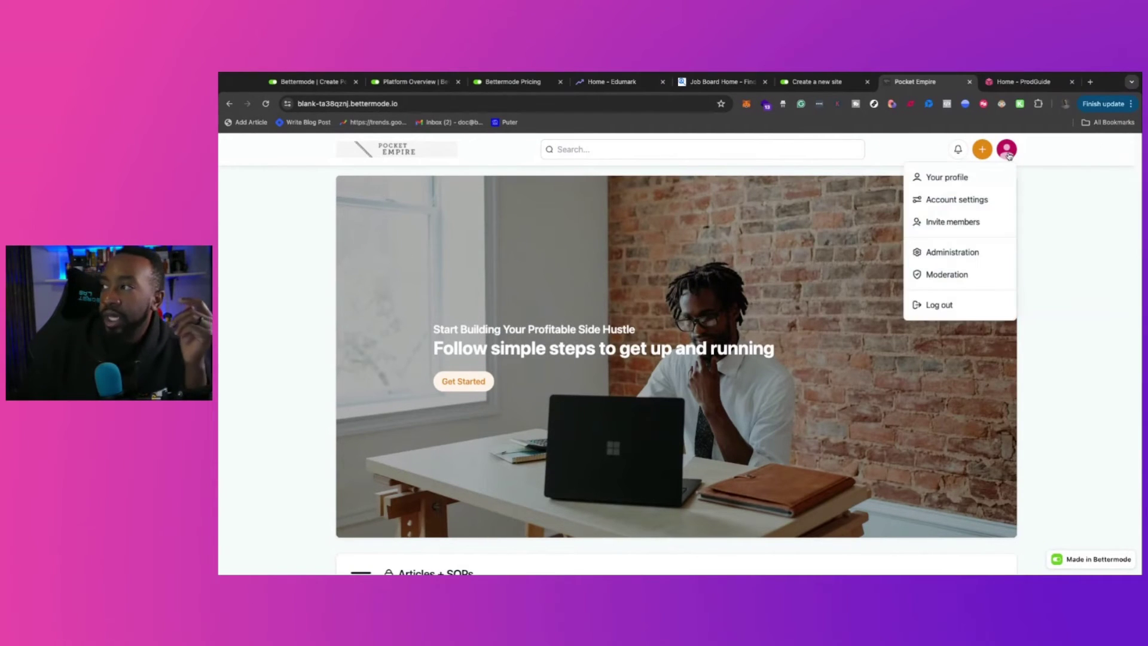
left_click(993, 254)
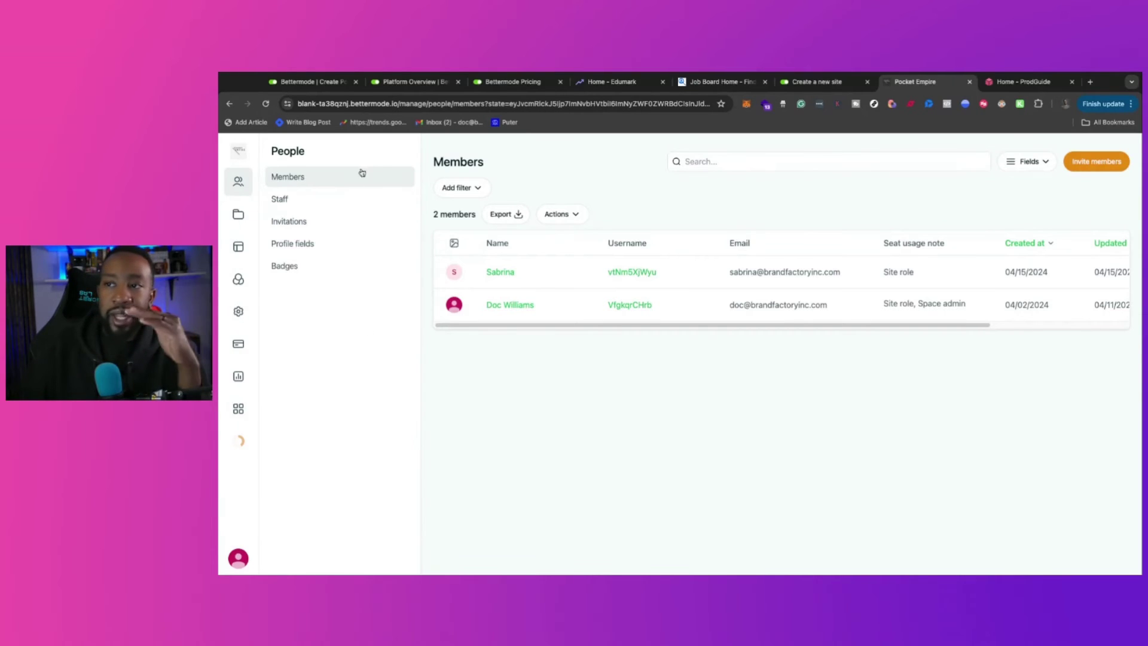
left_click(343, 201)
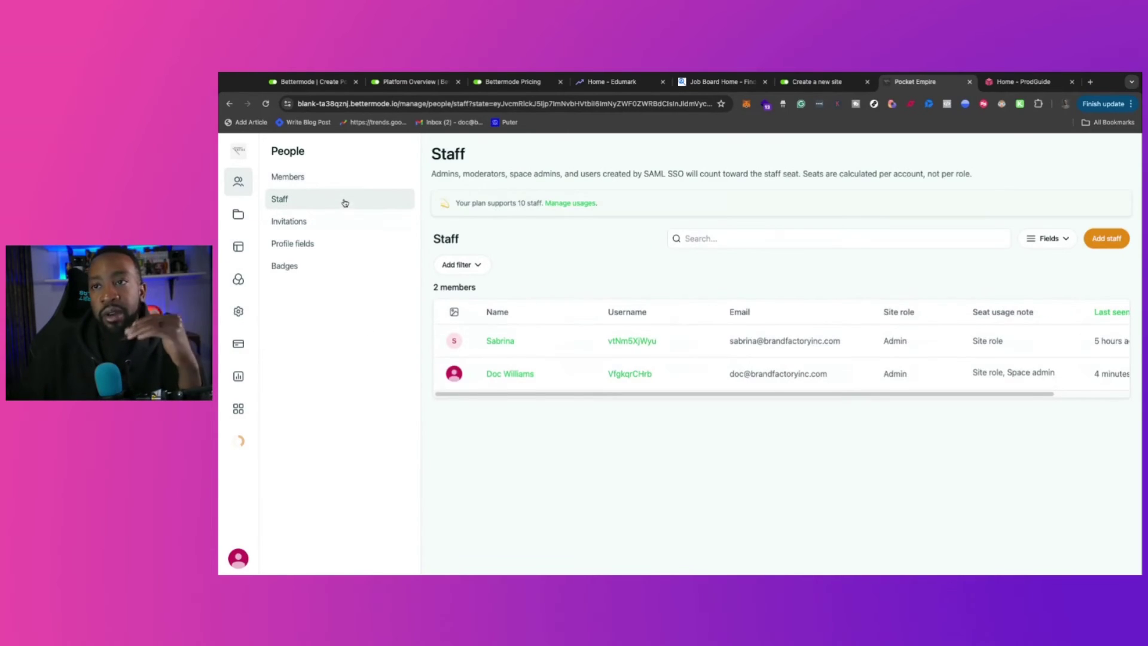
left_click(344, 223)
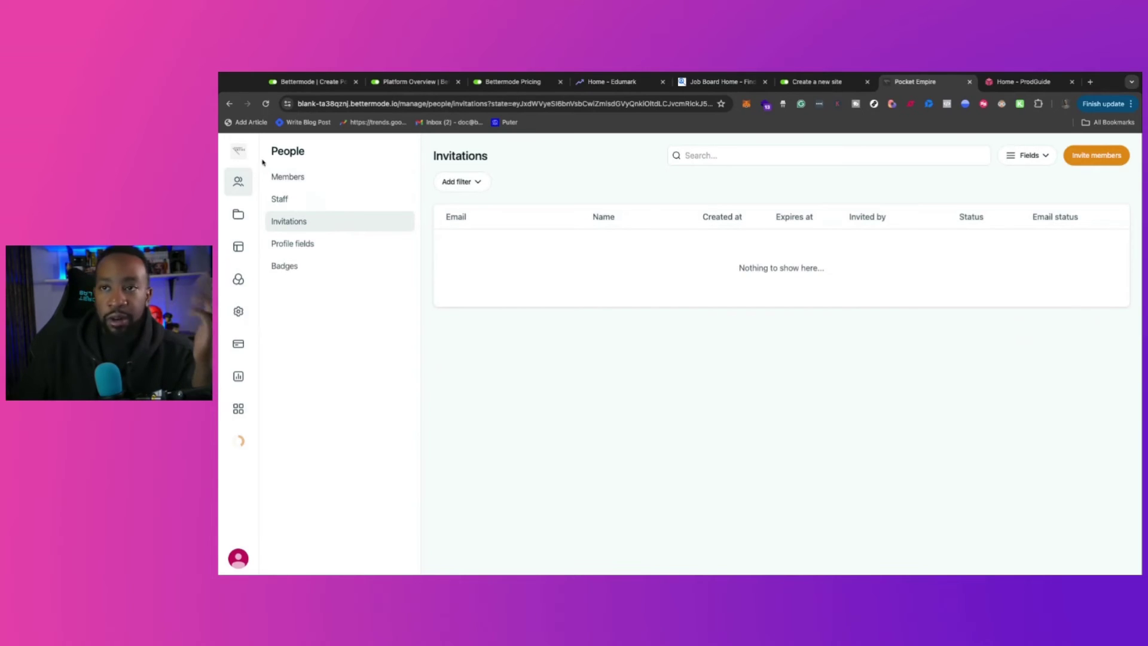
left_click(238, 214)
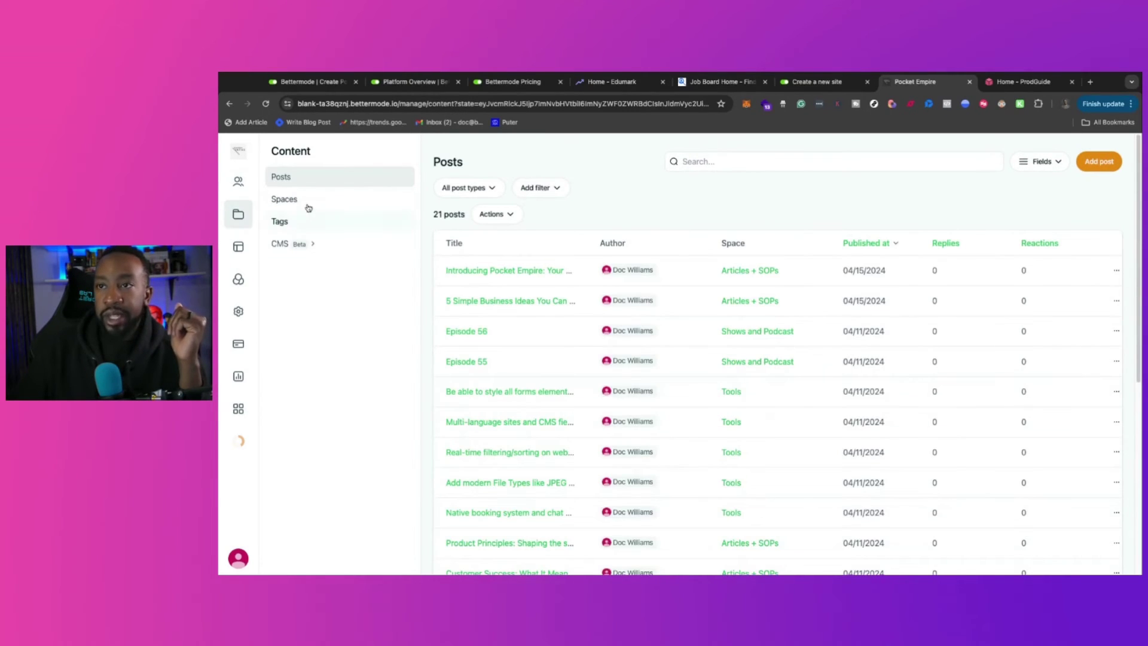
Check the Spaces and Tags lists, then view Design studio's Collections and spaces and return
left_click(328, 206)
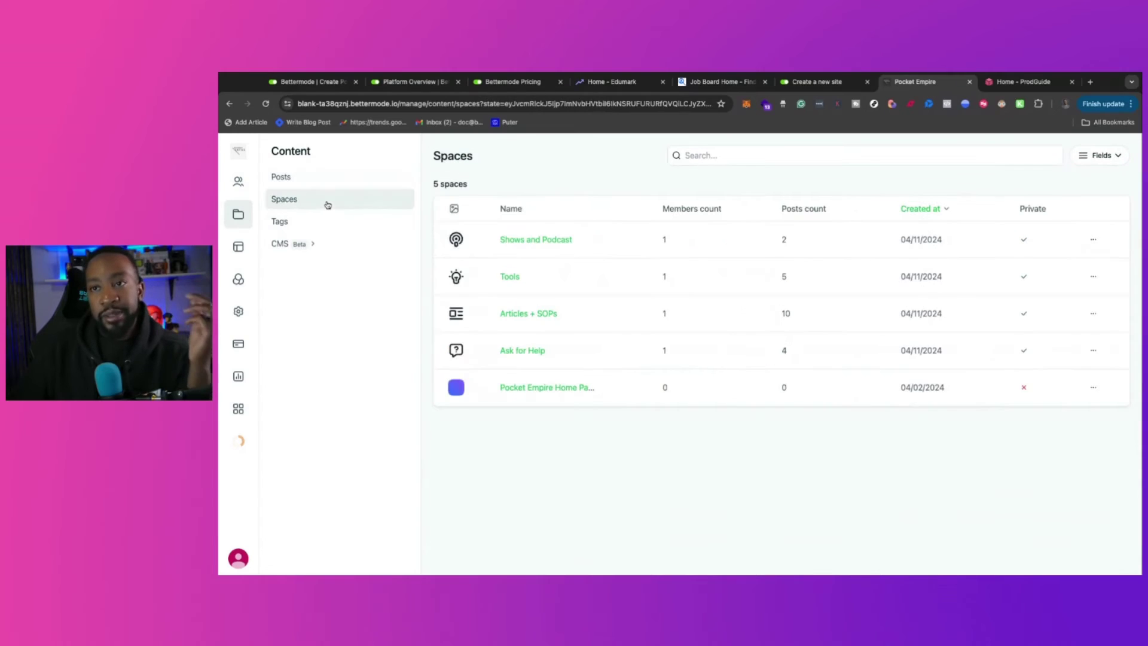
left_click(320, 224)
left_click(238, 247)
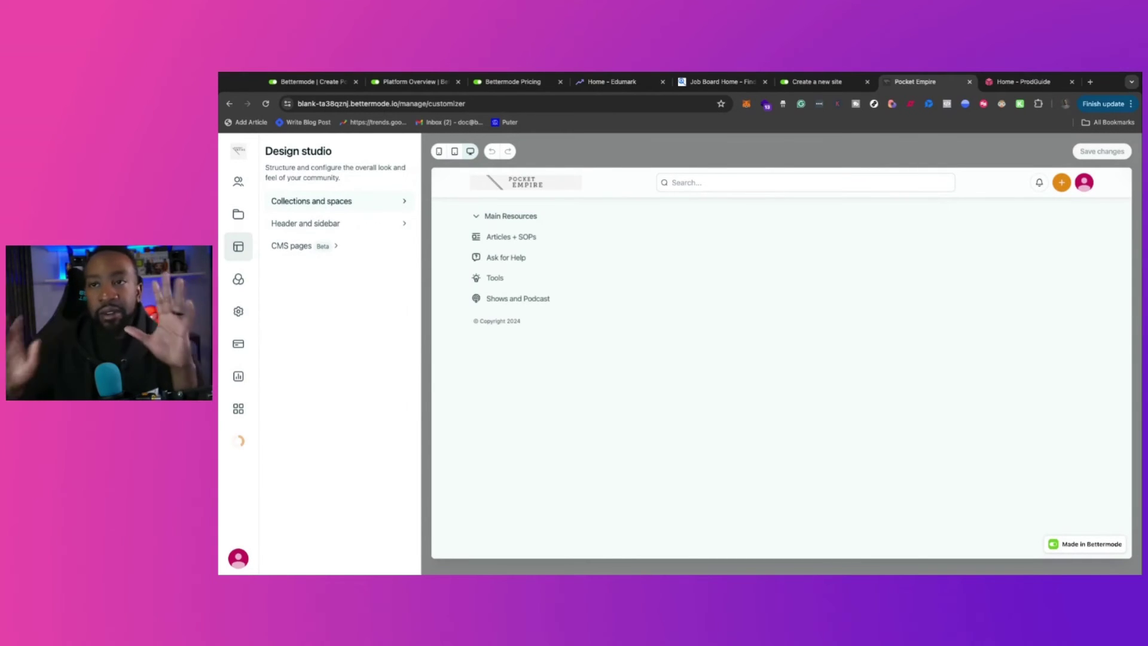
left_click(311, 200)
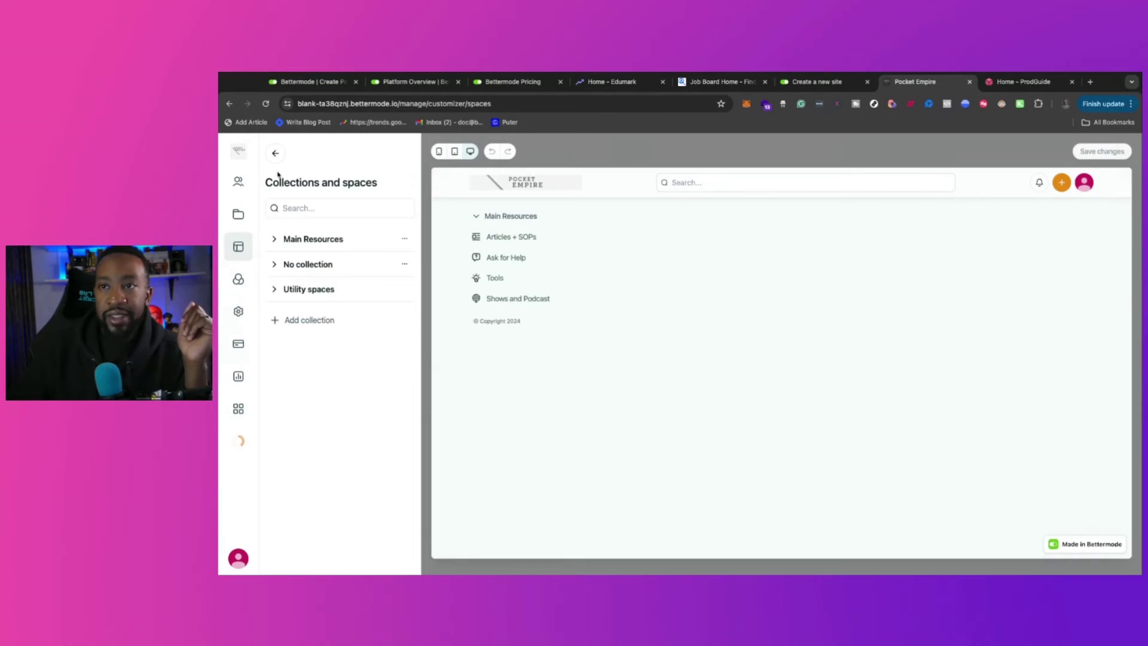
left_click(275, 153)
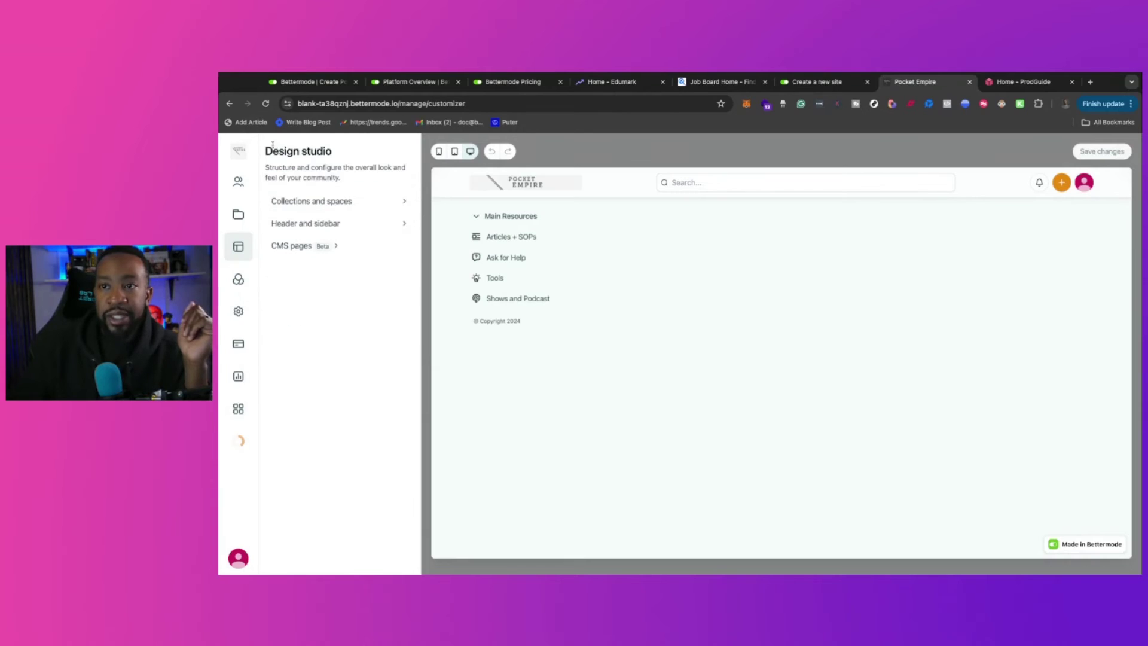
Go to Appearance settings and preview the Logos and Themes panels, returning to the Appearance list
left_click(236, 287)
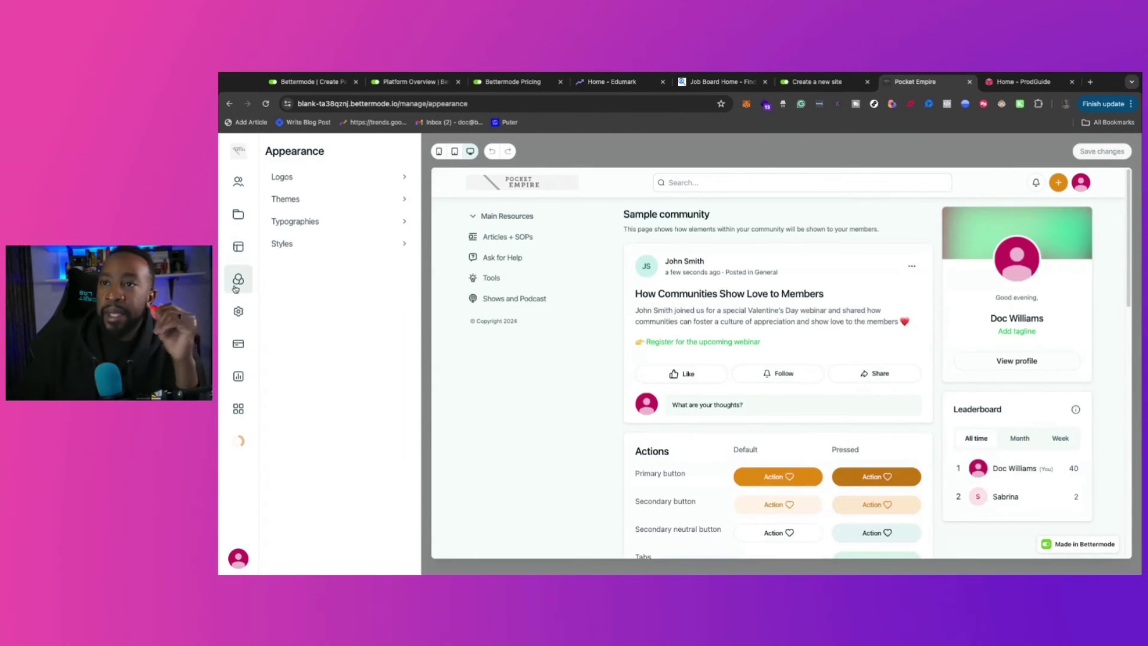
left_click(404, 178)
left_click(275, 153)
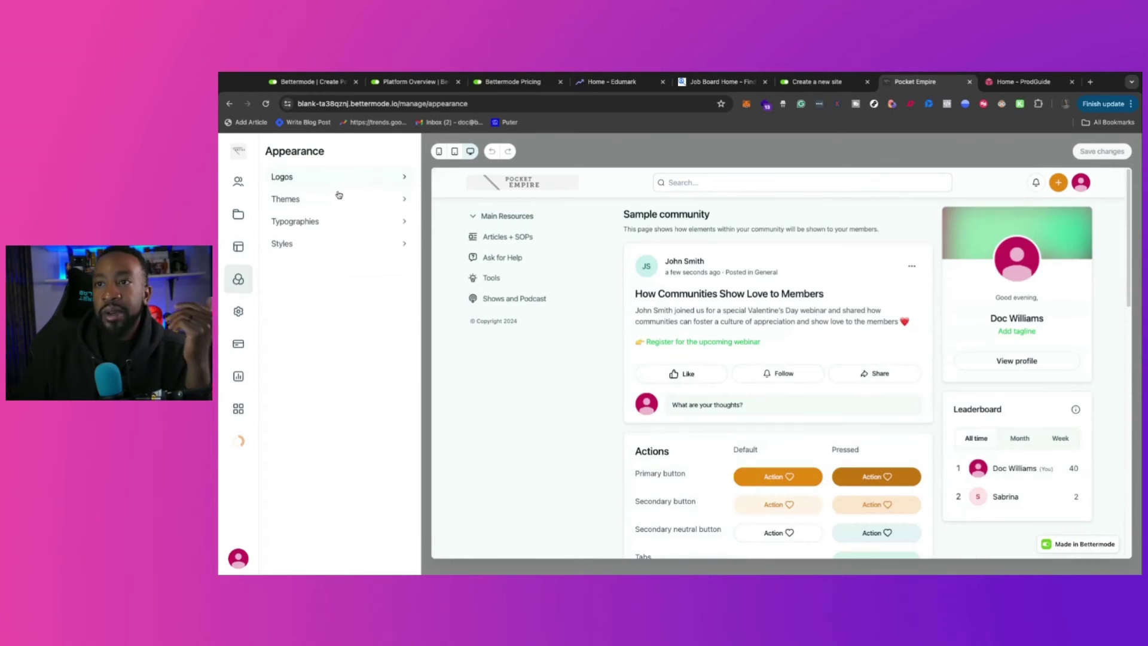
left_click(338, 197)
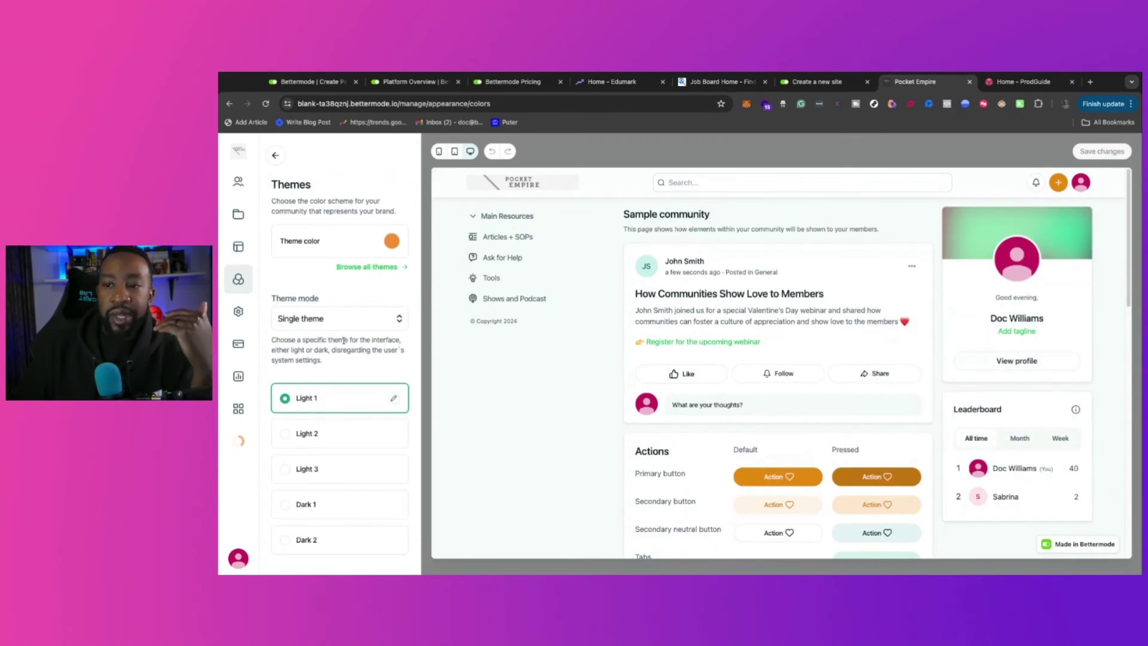
left_click(276, 156)
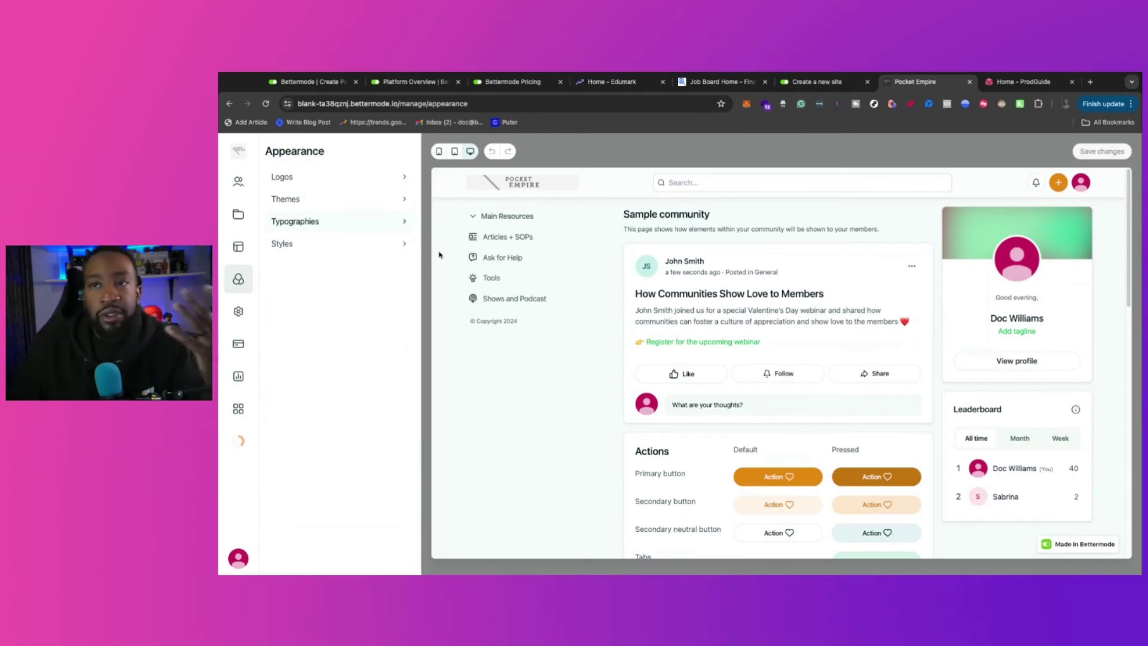
scroll(583, 295, "down", 5)
scroll(582, 295, "up", 5)
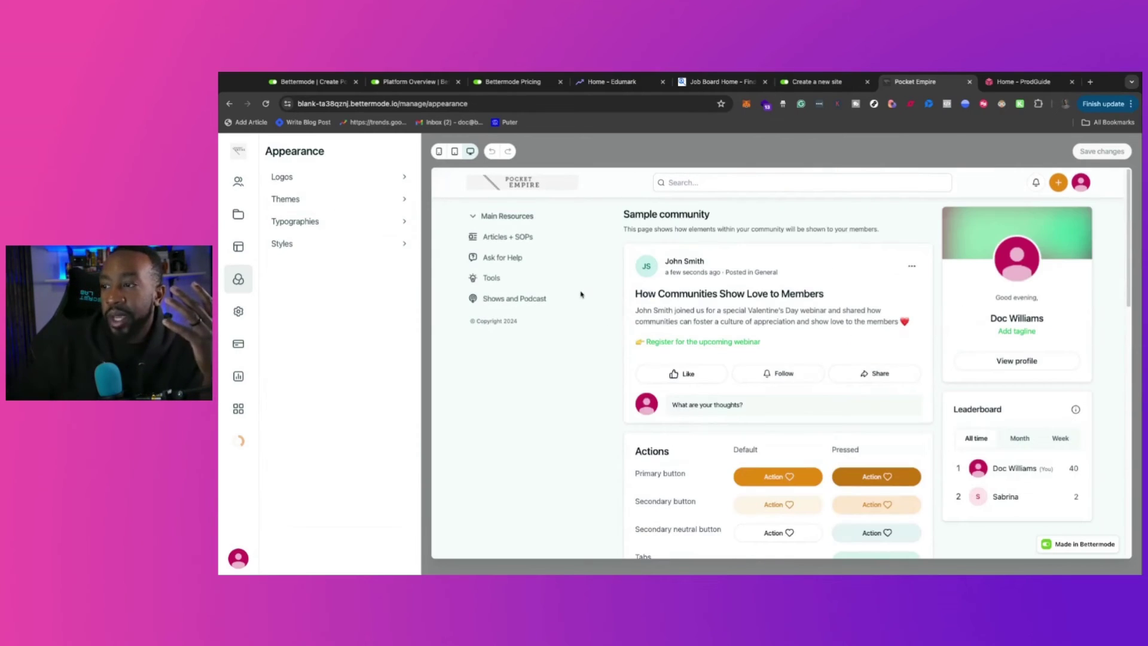
Look over Community settings, then view the Reports overview showing 56 page views over 7 days
left_click(243, 311)
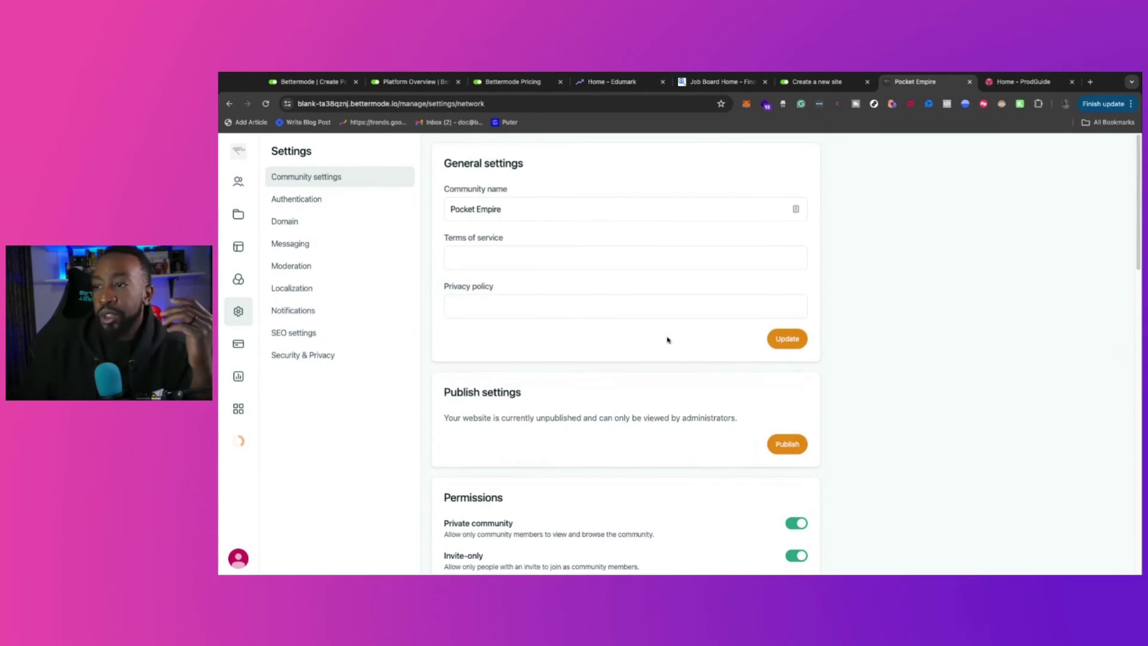
scroll(666, 336, "down", 10)
scroll(666, 336, "up", 10)
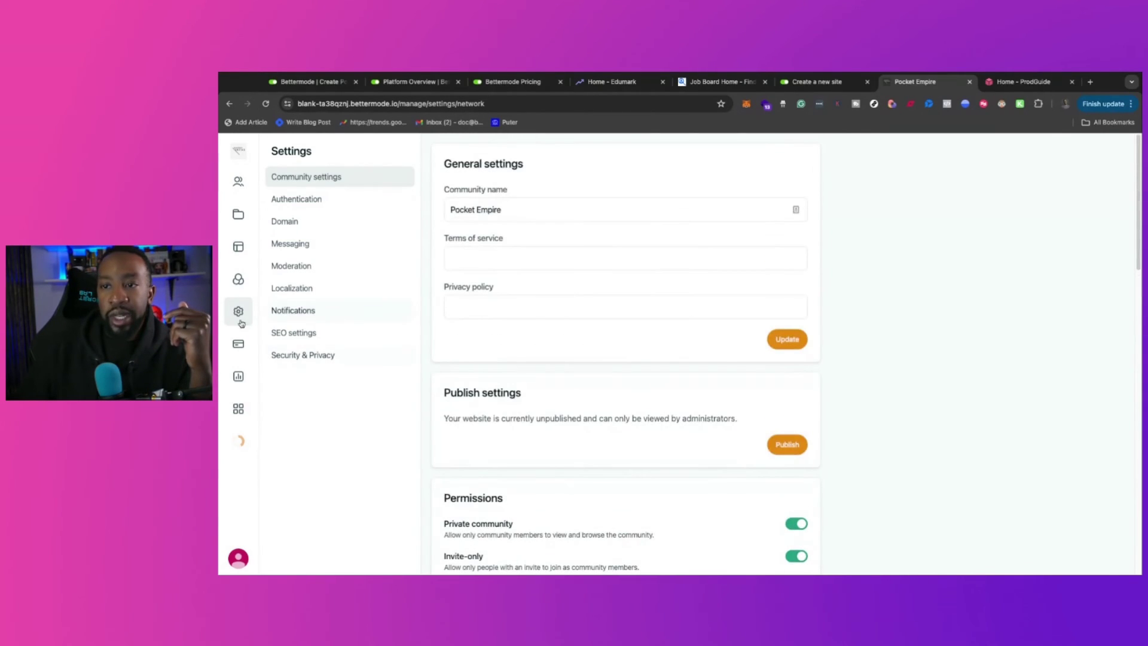
left_click(239, 376)
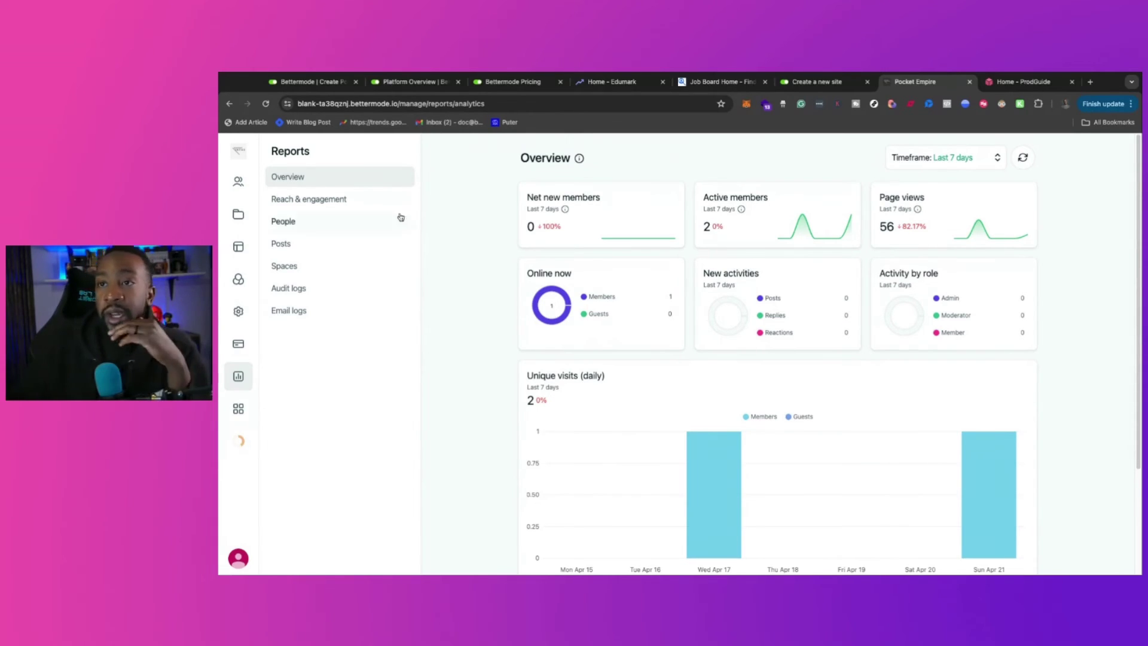
Review the Reach & engagement, People, Posts and Spaces reports
left_click(371, 204)
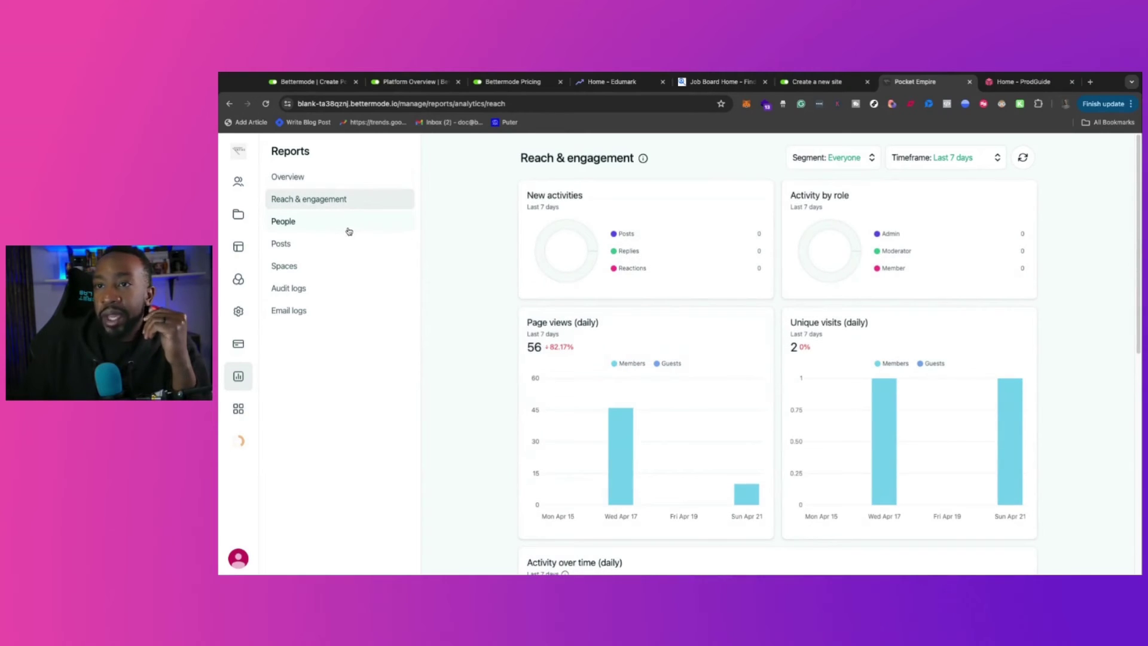
left_click(350, 229)
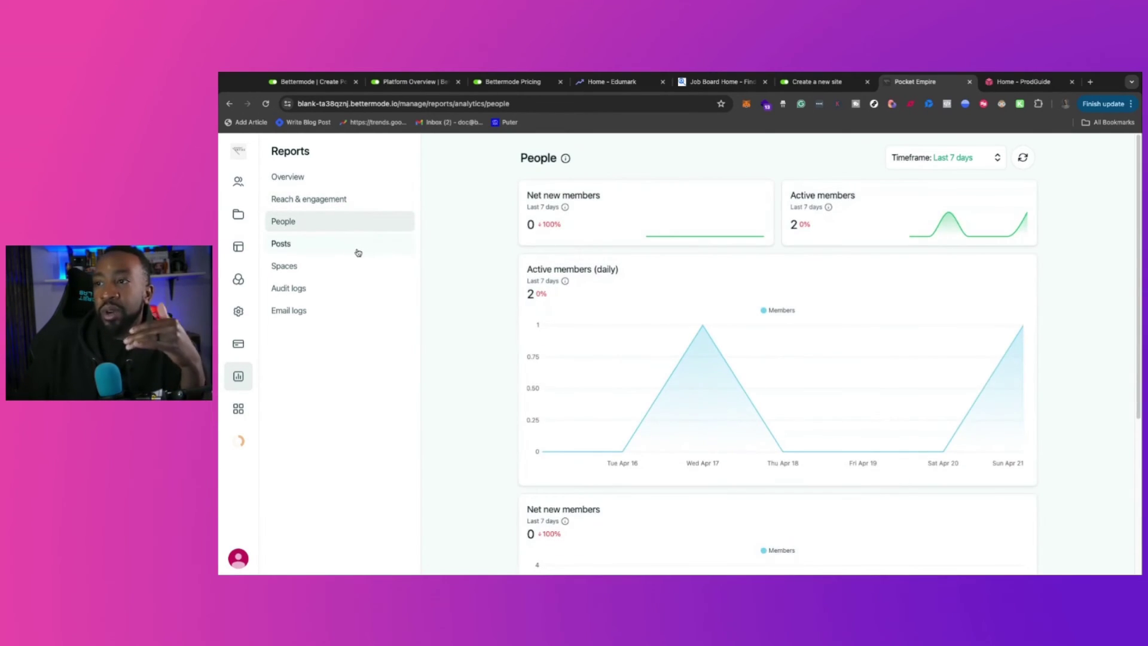
scroll(644, 350, "down", 4)
scroll(538, 311, "up", 5)
left_click(337, 243)
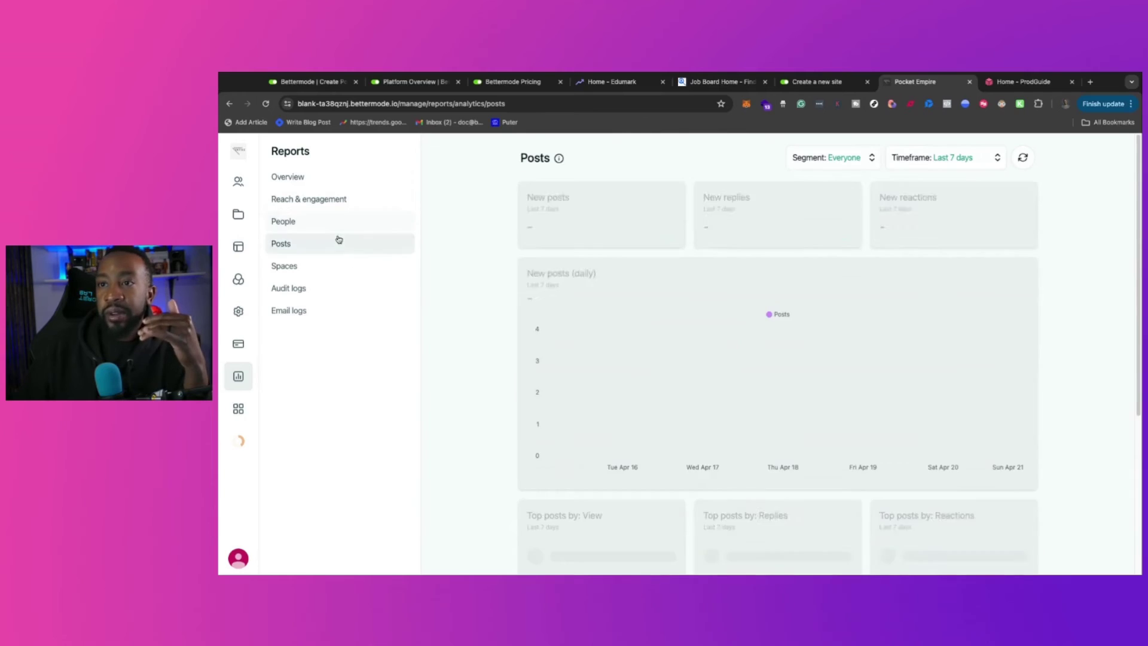
left_click(350, 266)
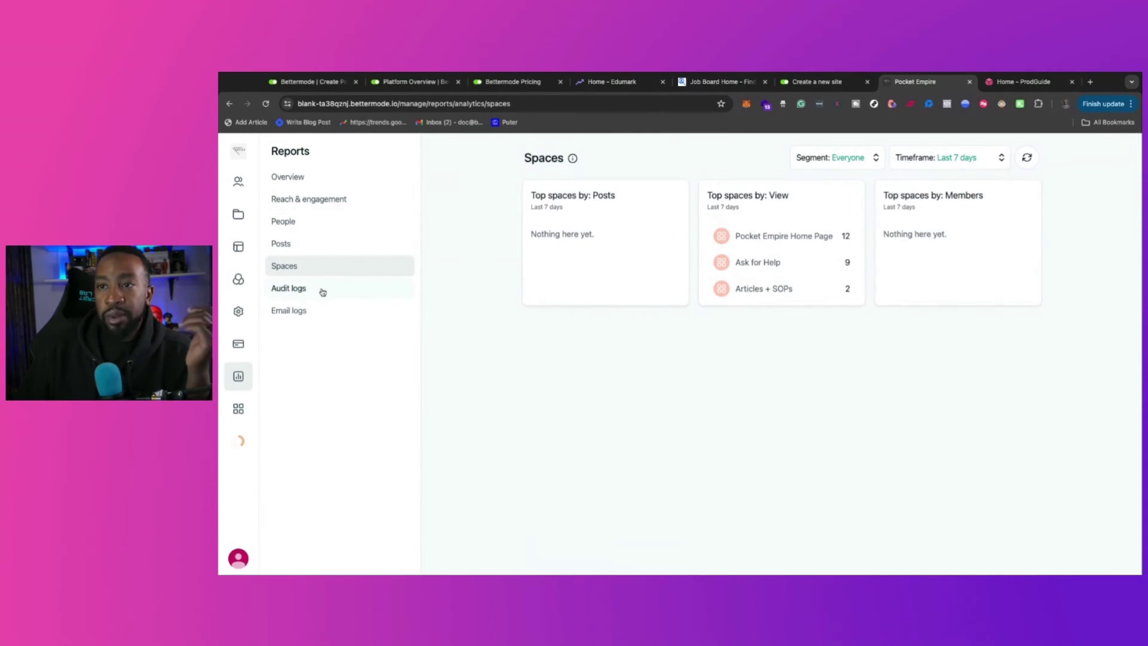
Check the Audit and Email logs, return to Overview, then go to the App store's integrations
left_click(353, 296)
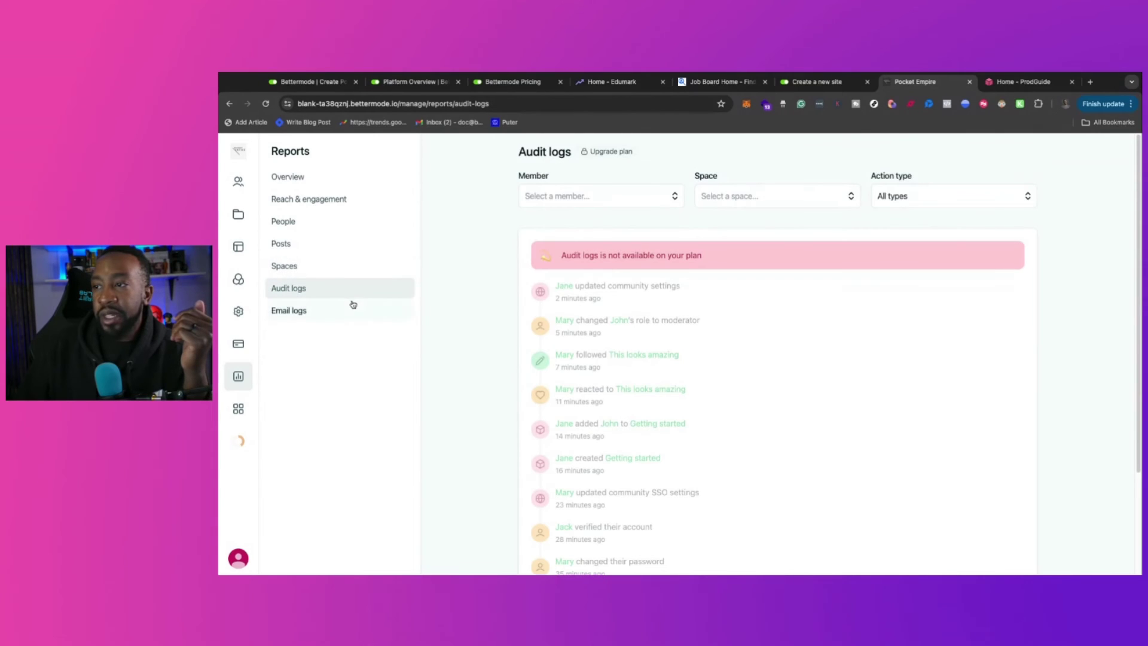
left_click(343, 315)
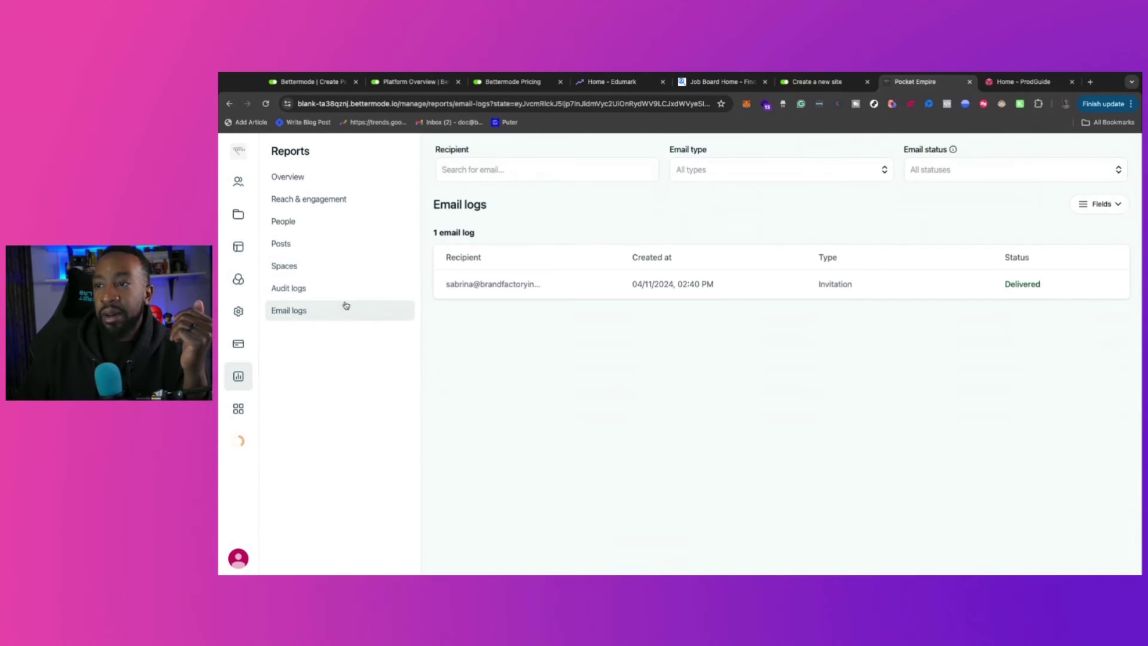
left_click(328, 179)
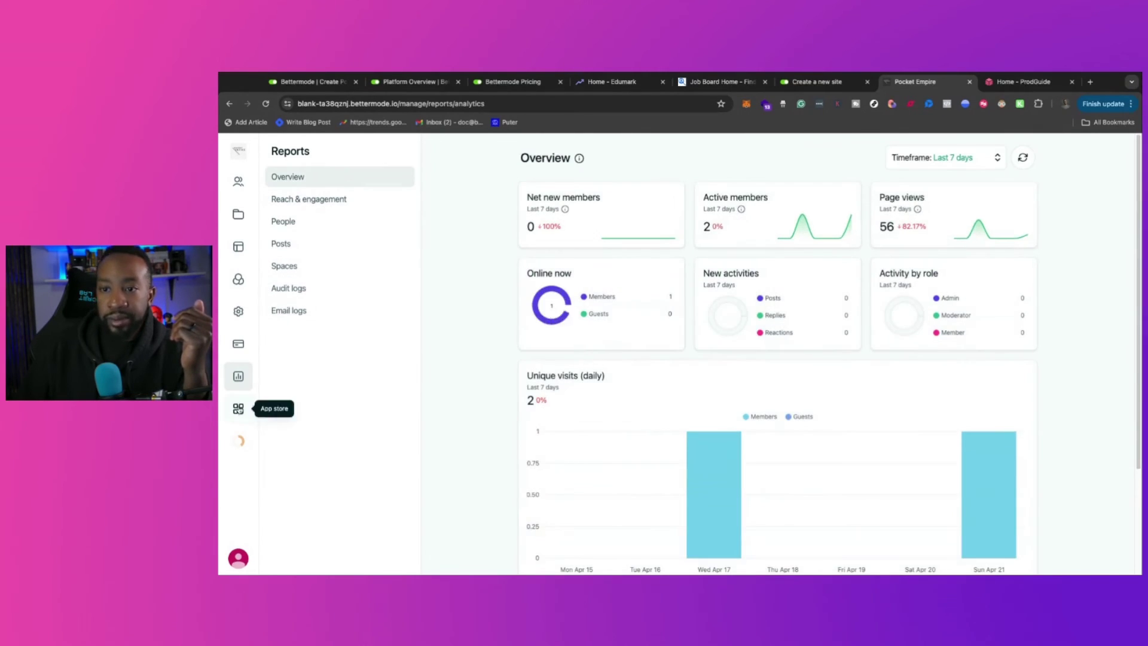
scroll(810, 351, "down", 3)
scroll(809, 351, "up", 3)
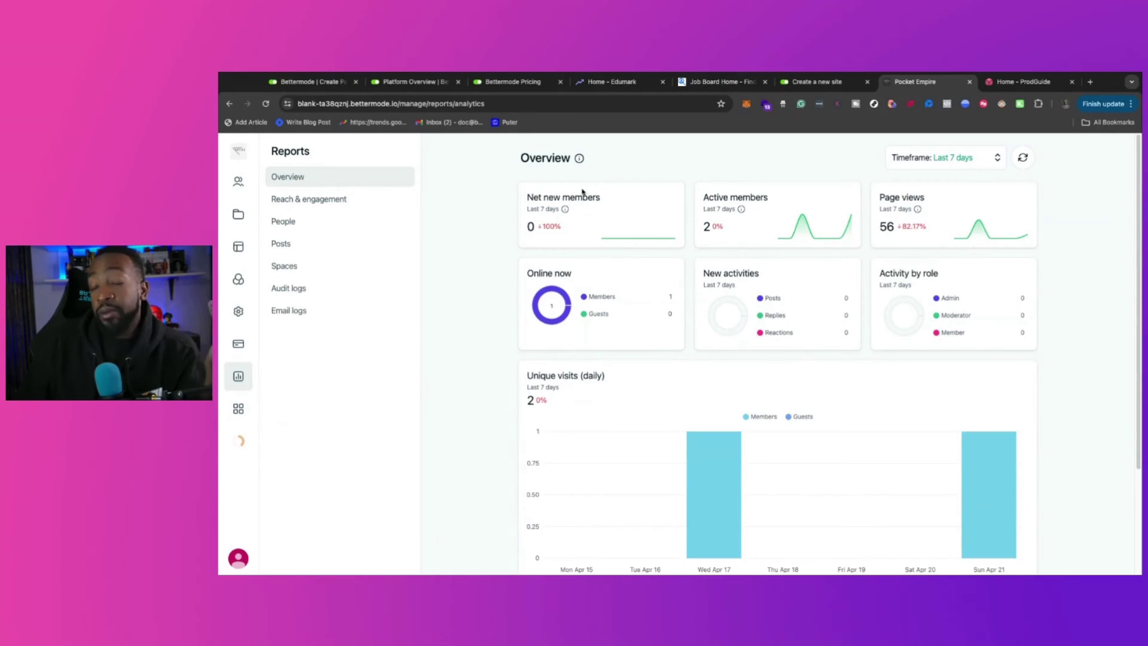
left_click(237, 411)
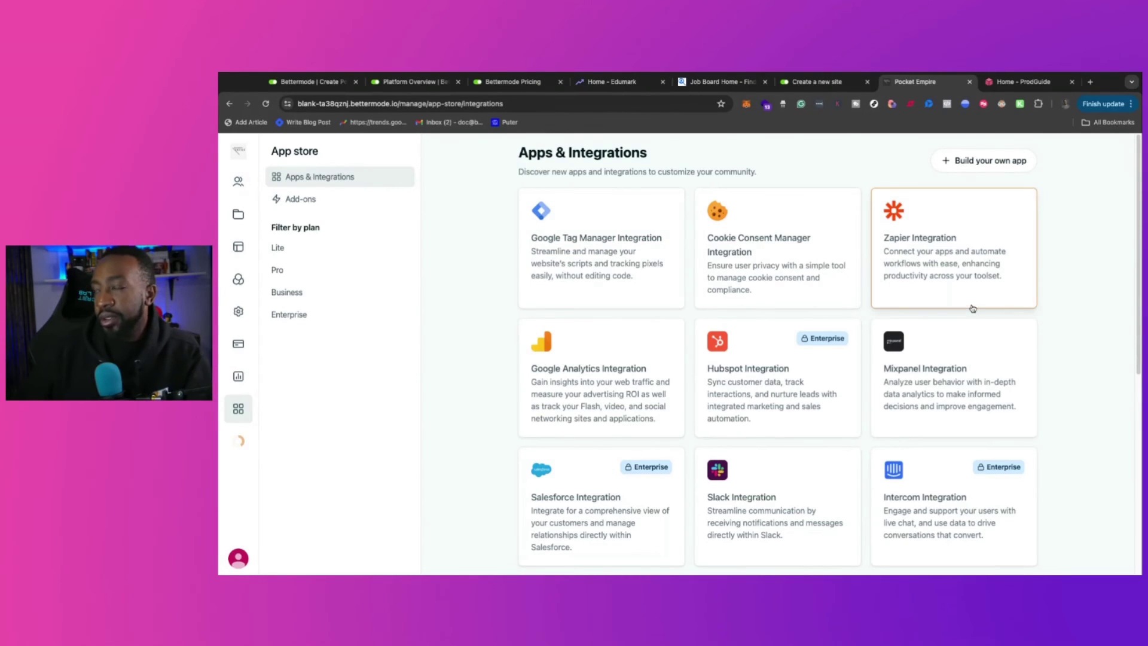
Scroll the Apps & Integrations grid to see Cookie Consent Manager, Mixpanel and Intercom
scroll(973, 309, "down", 5)
scroll(960, 306, "up", 1)
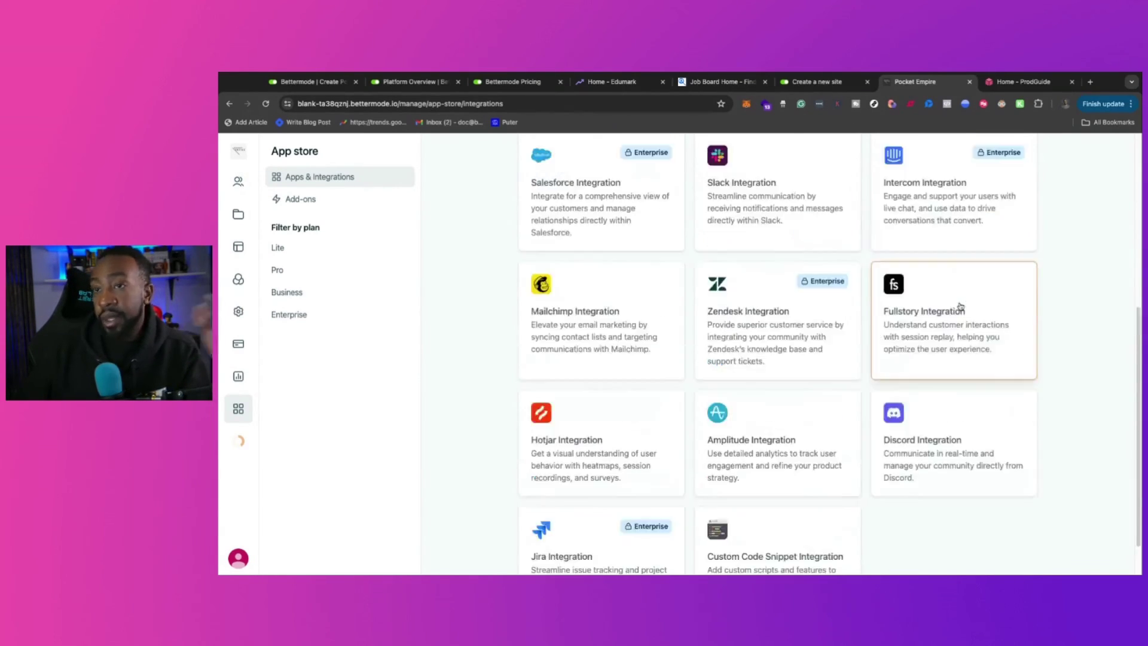
scroll(956, 309, "up", 5)
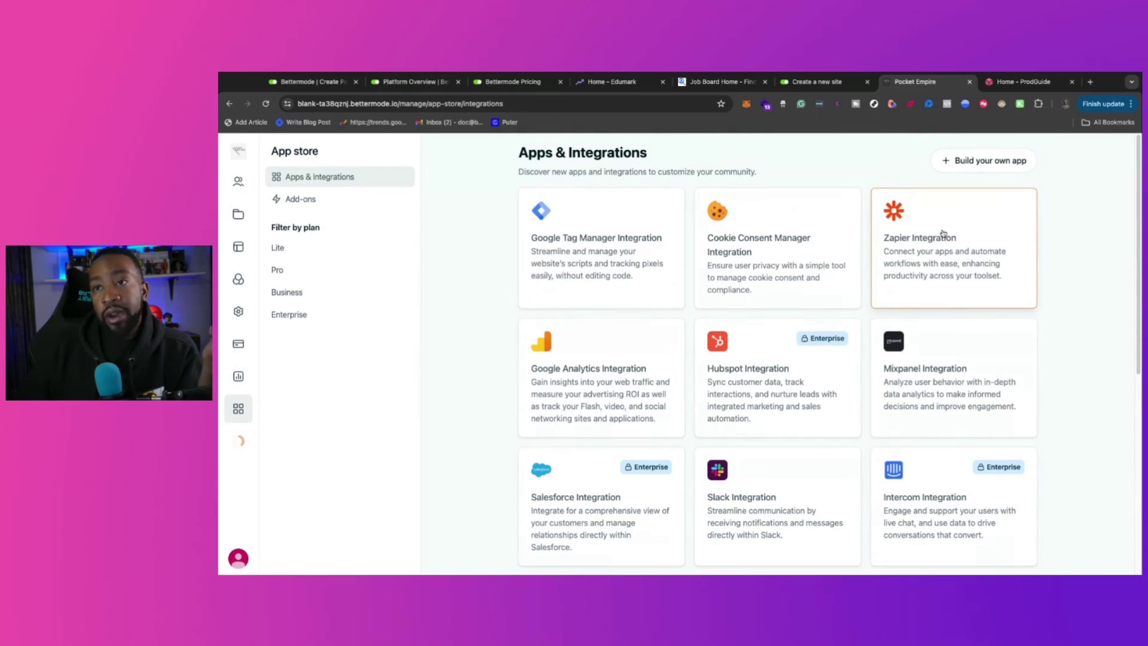
Show the App store's Add-ons list and scroll through the paid site upgrades
left_click(366, 208)
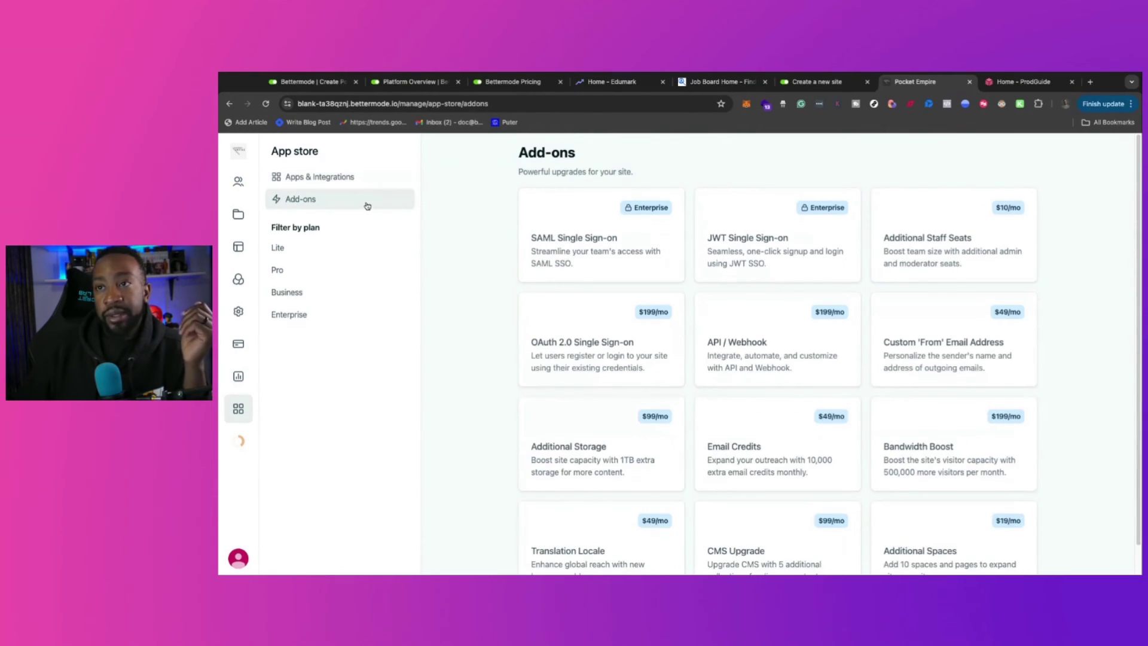
scroll(817, 328, "down", 1)
scroll(818, 328, "up", 1)
scroll(819, 328, "down", 1)
scroll(819, 327, "up", 1)
scroll(817, 327, "down", 1)
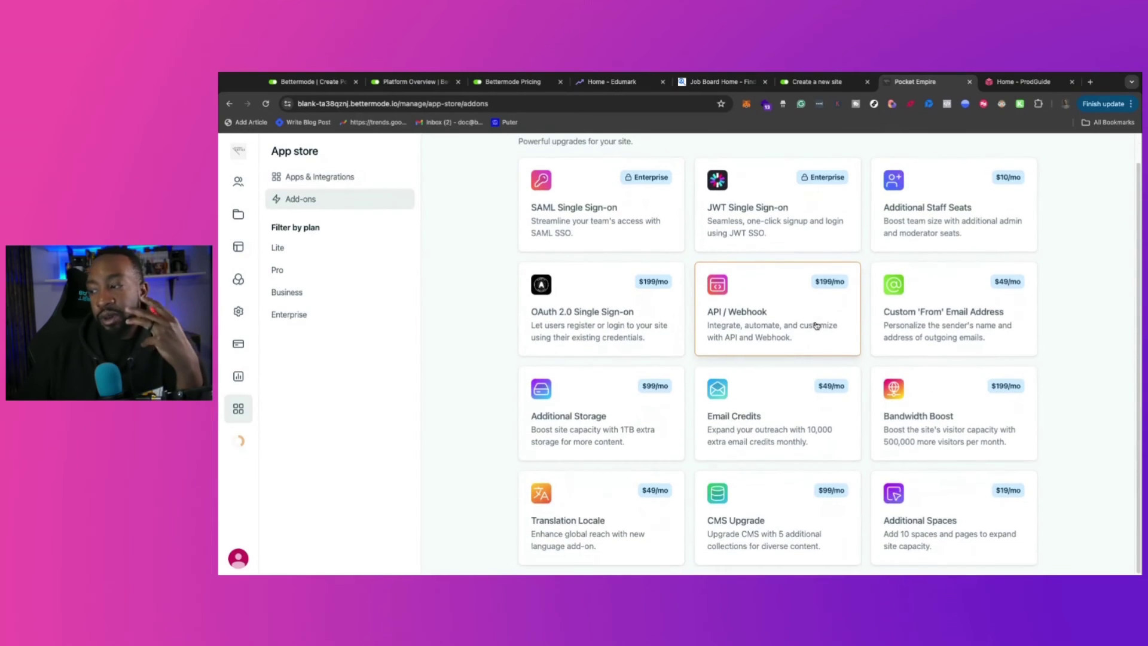
scroll(813, 326, "up", 1)
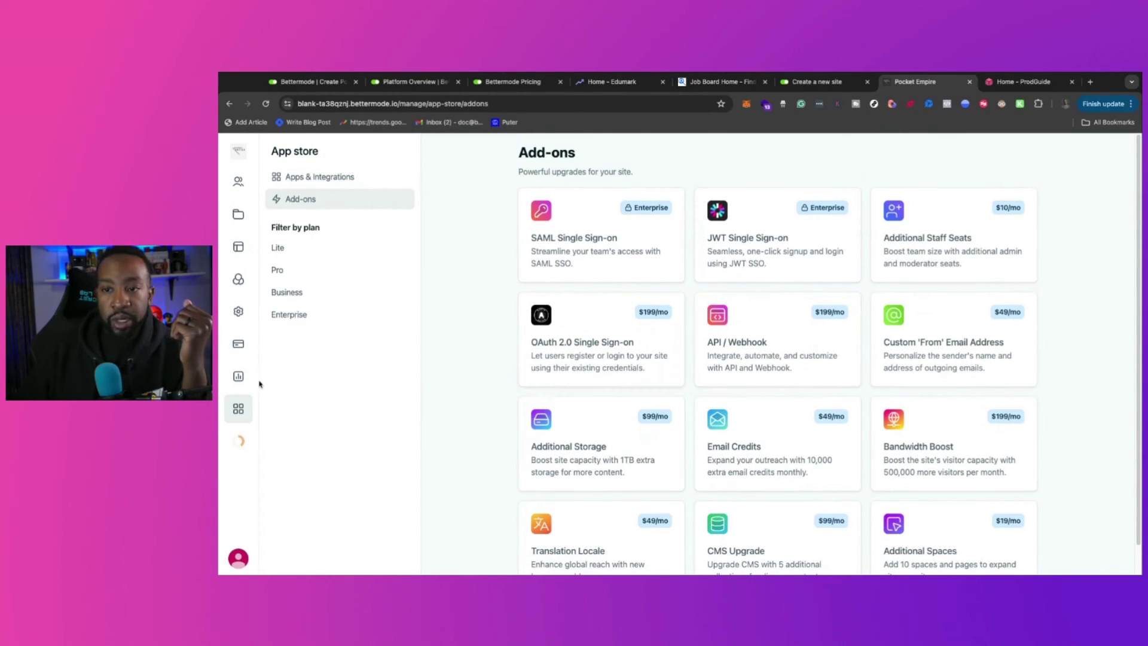
Switch the plan filter between Lite, Pro and Business to compare available integrations
left_click(285, 253)
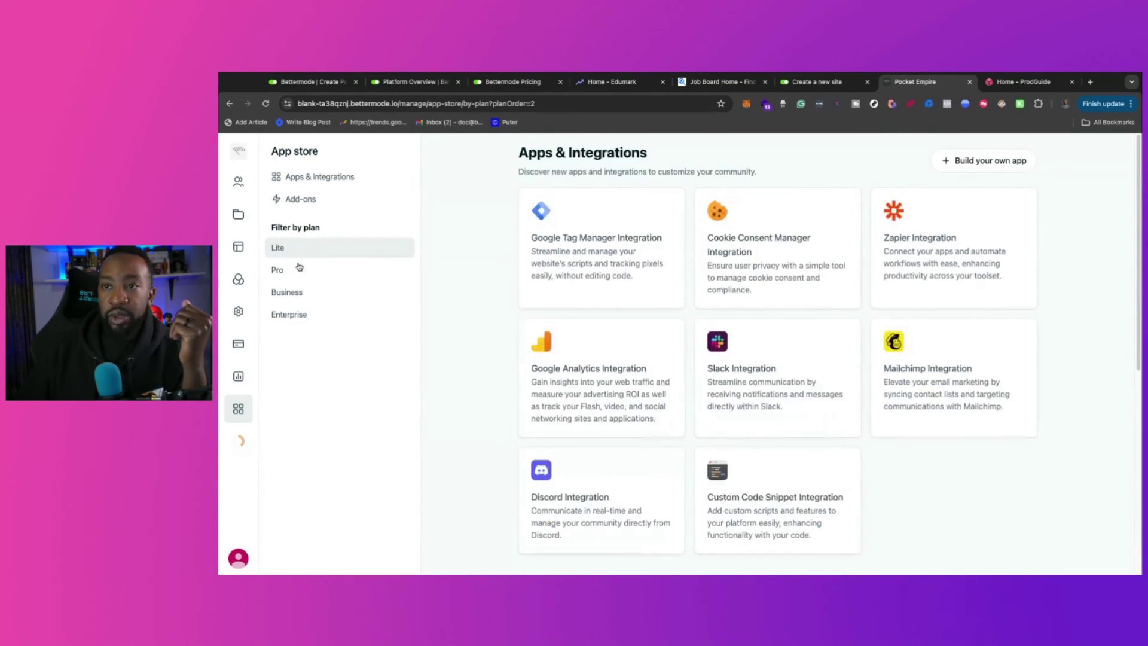
left_click(299, 269)
left_click(307, 301)
left_click(324, 254)
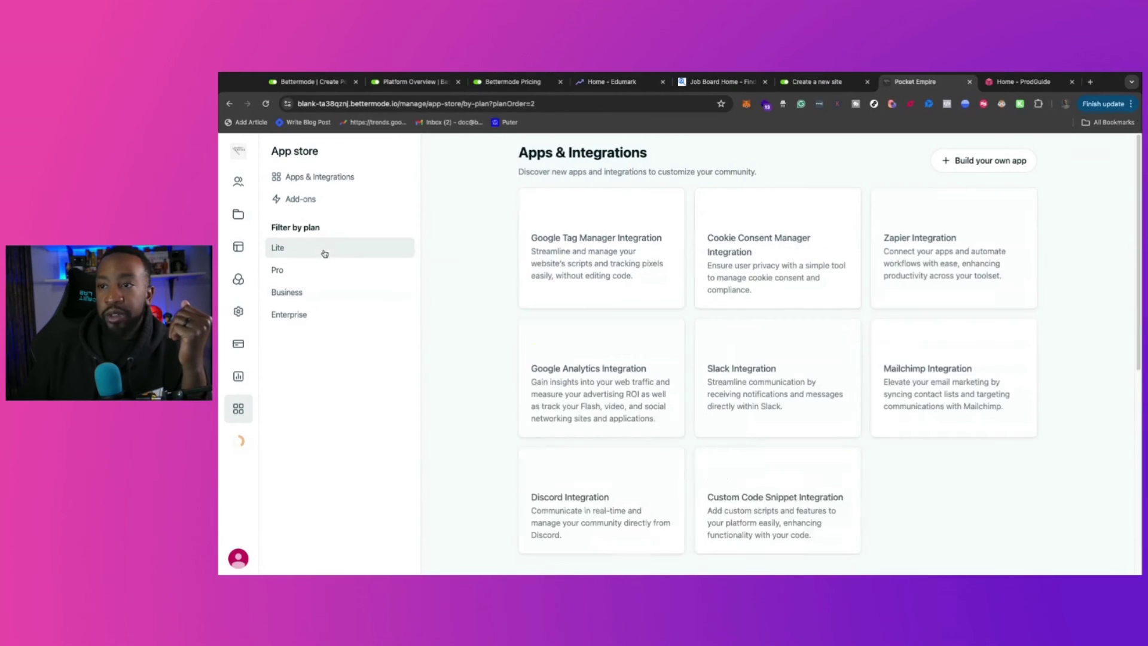
left_click(324, 267)
left_click(323, 250)
scroll(778, 388, "down", 5)
scroll(926, 445, "up", 5)
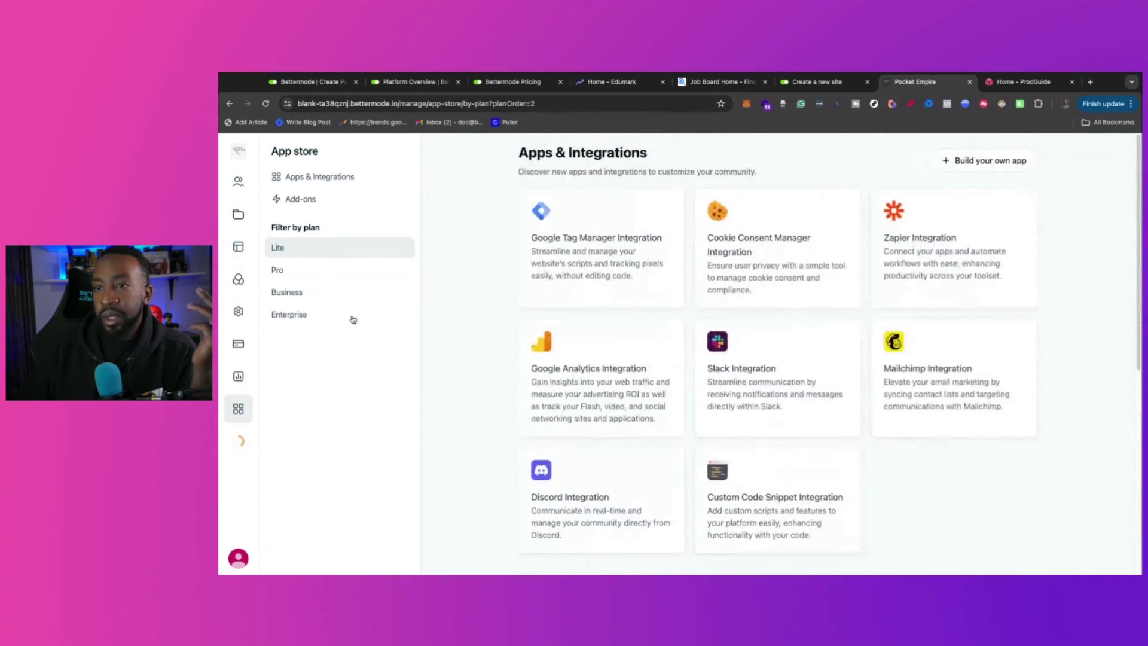
left_click(328, 291)
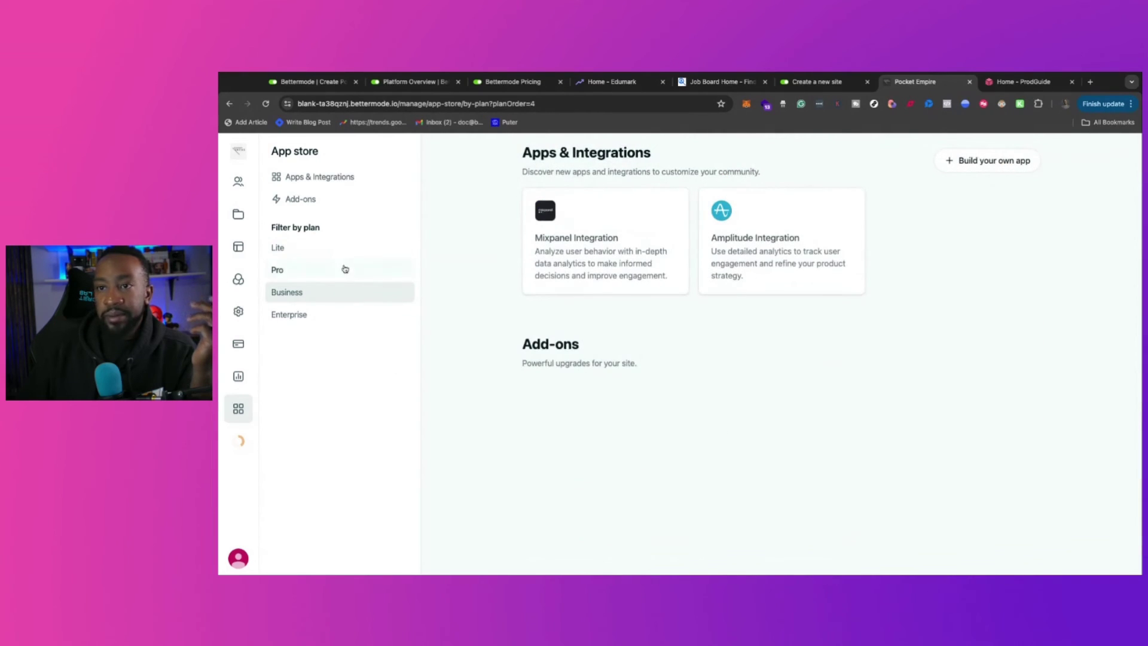
left_click(312, 249)
Show Design studio, glance at the Appearance preview, then return to Design studio's Main Resources preview
left_click(244, 246)
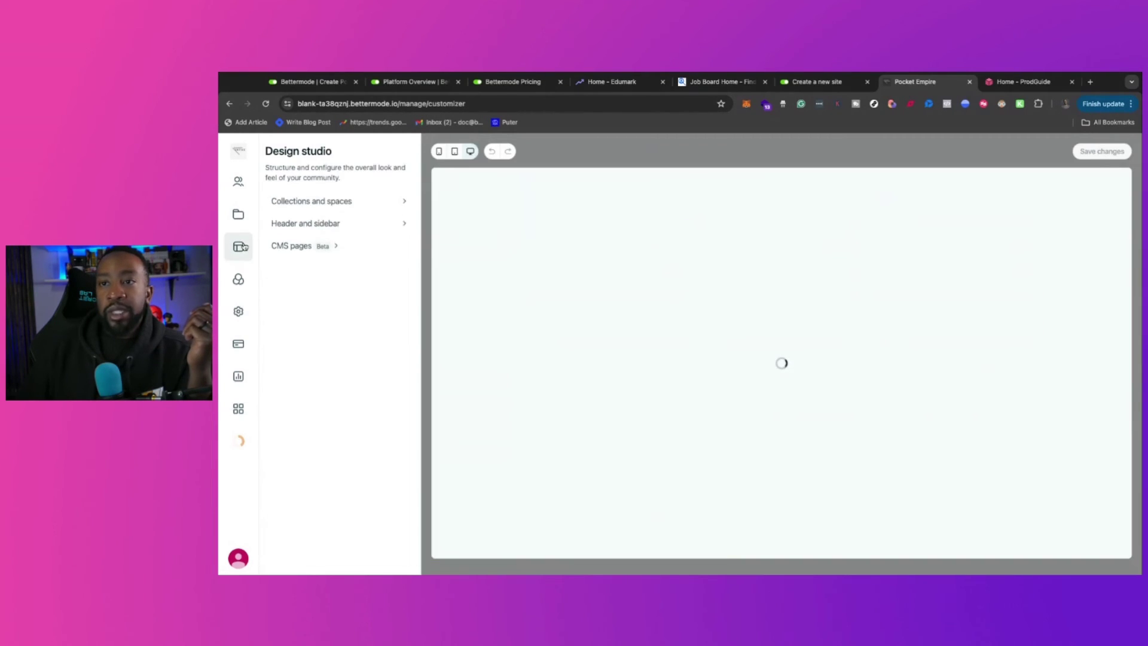
left_click(239, 278)
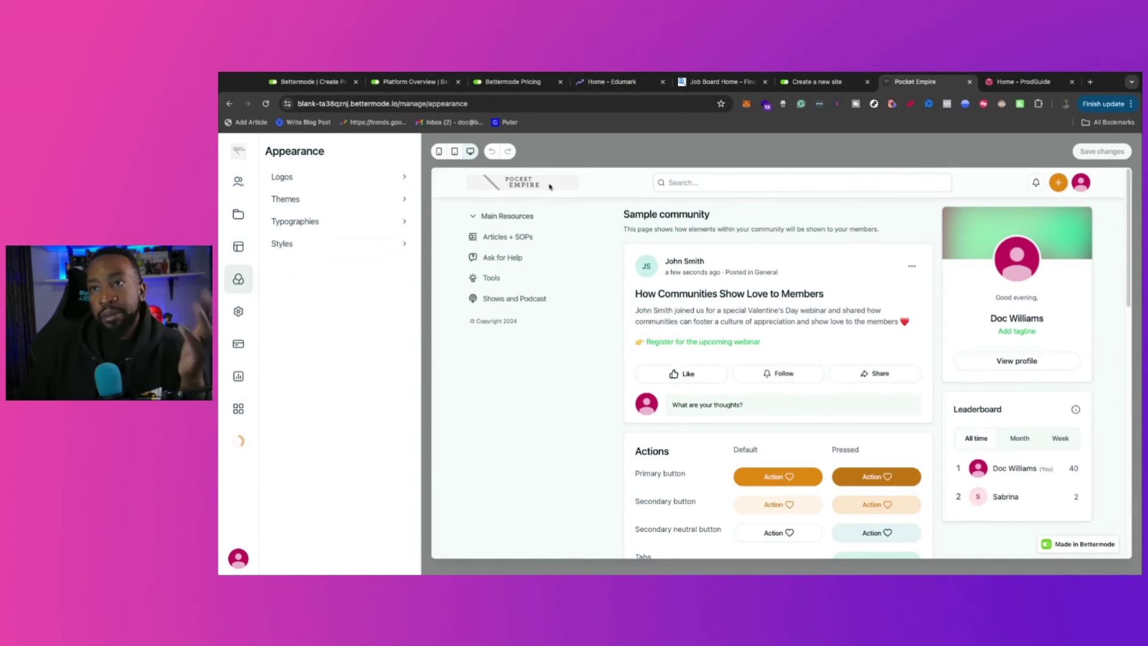
scroll(679, 381, "down", 5)
scroll(708, 382, "up", 5)
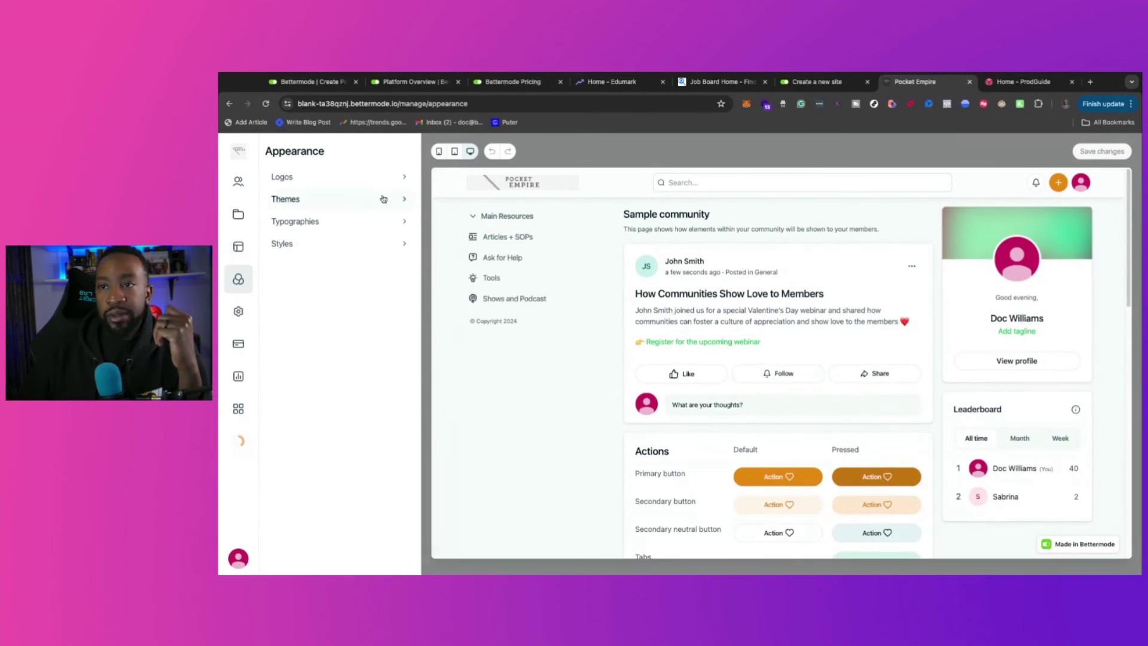
left_click(242, 252)
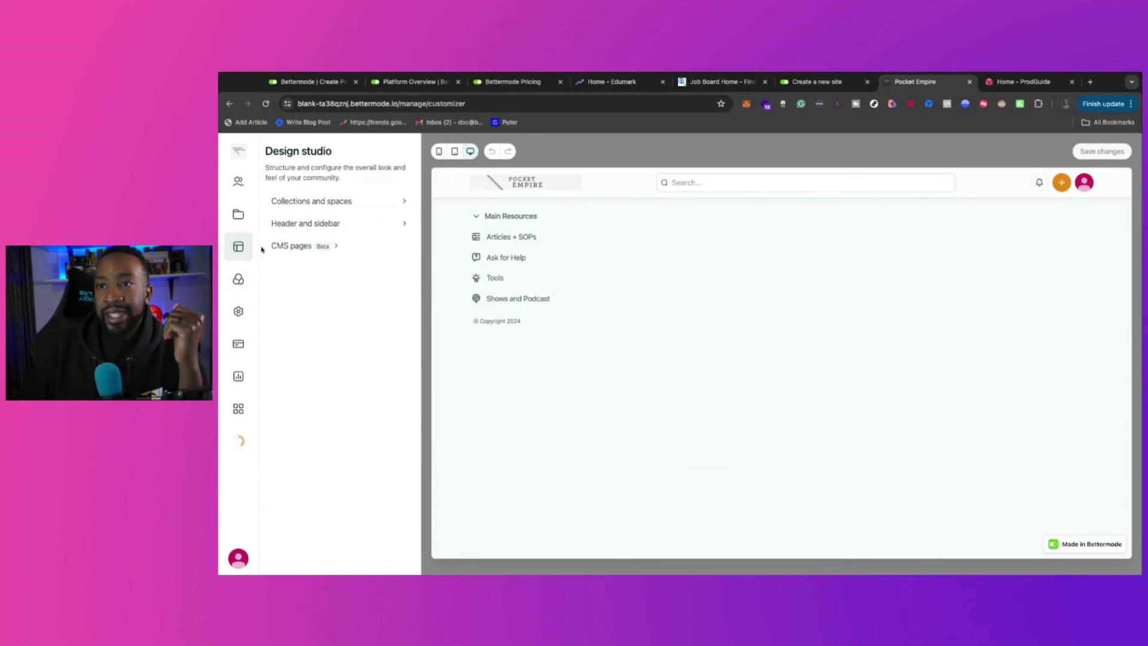
Open the Collections and spaces settings, then expand and collapse Main Resources to view its spaces
left_click(385, 203)
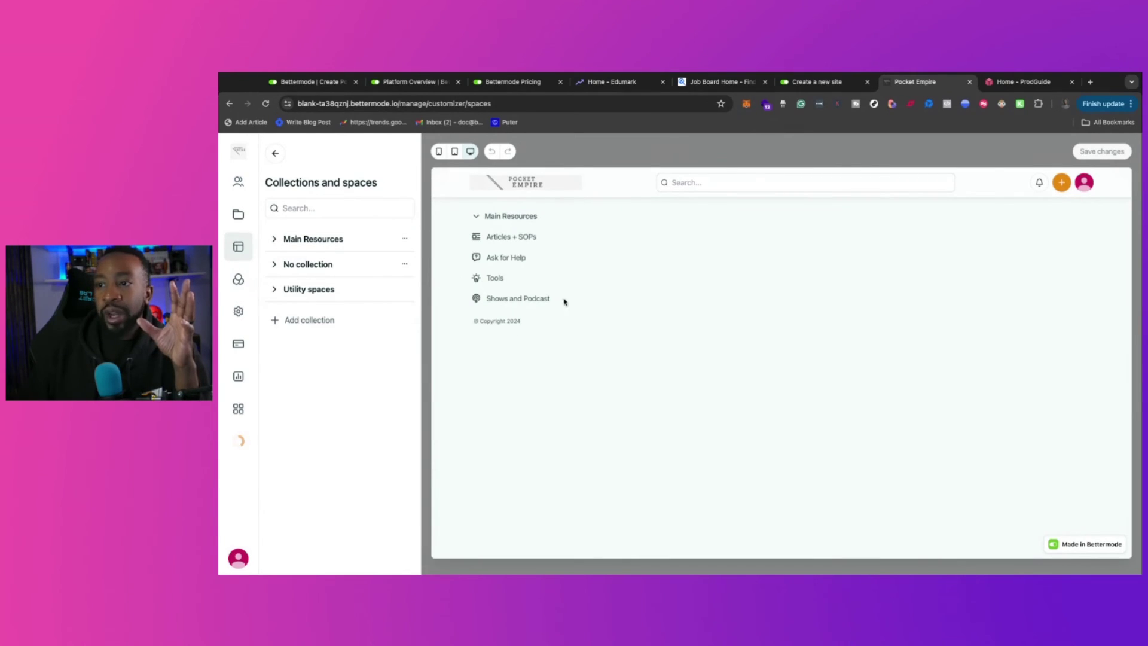
left_click(280, 240)
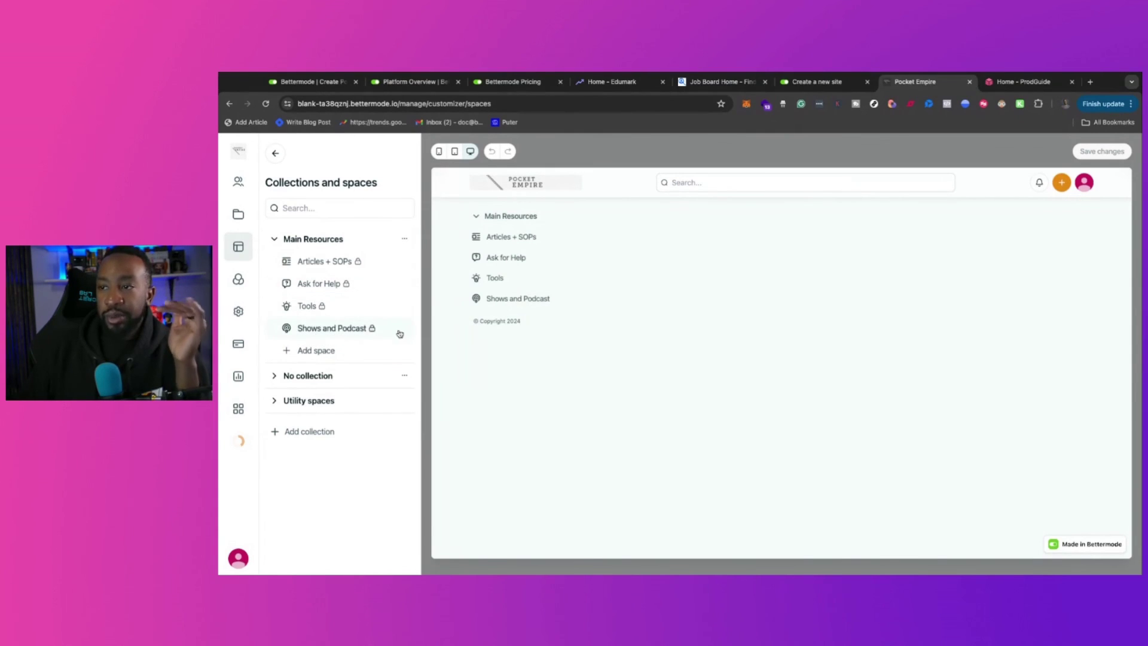
left_click(275, 241)
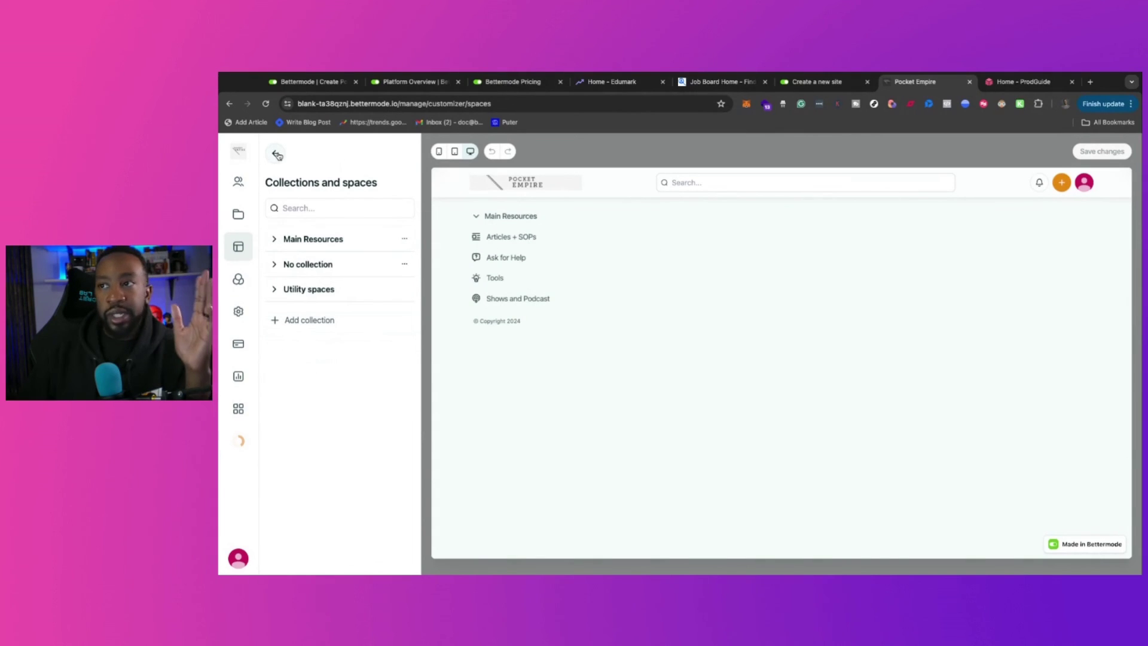
Flip between the Edumark site, the Bettermode pricing page and the community templates page
left_click(604, 82)
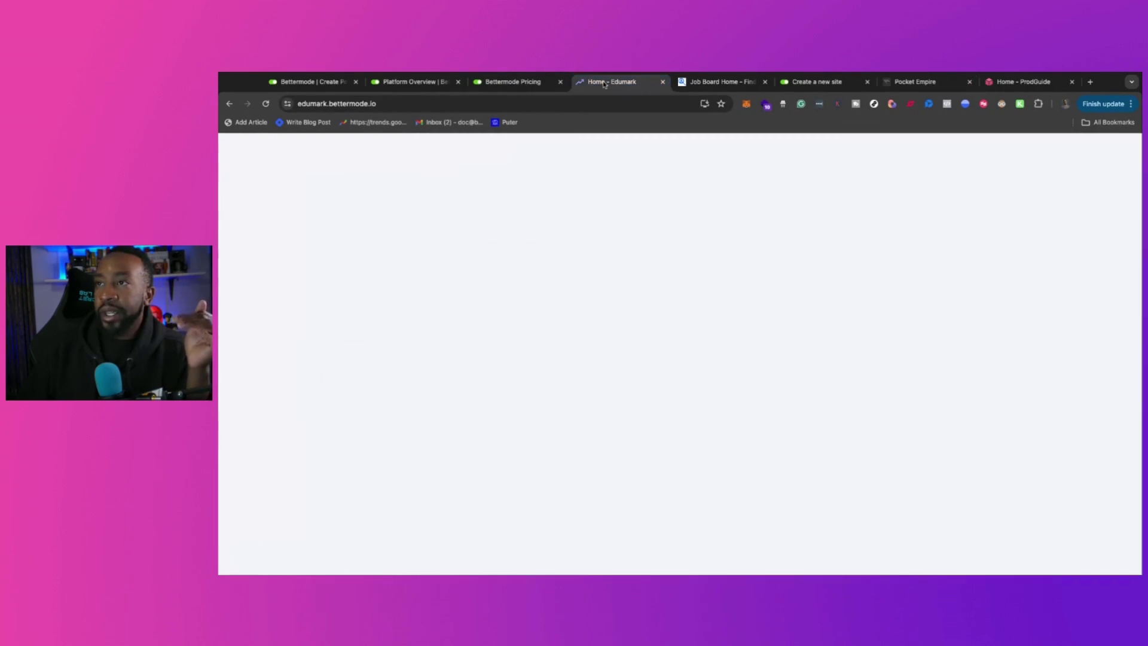
left_click(514, 82)
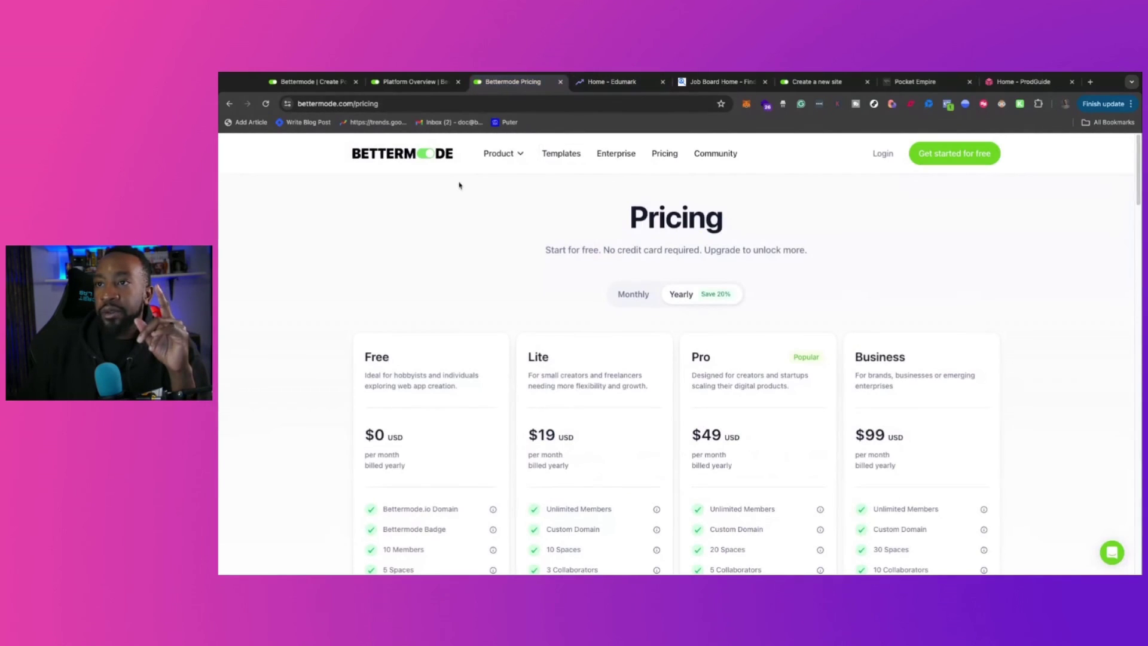
left_click(560, 161)
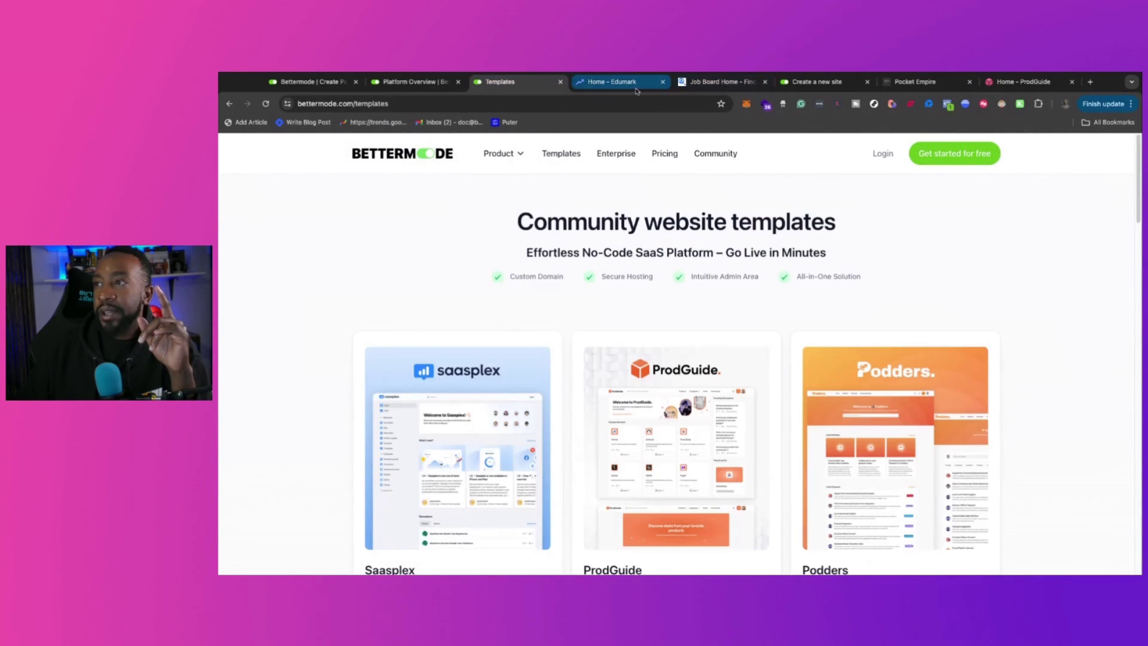
left_click(613, 82)
Browse the JobFinder site and its jobs listing, then return to the Edumark home page
left_click(722, 84)
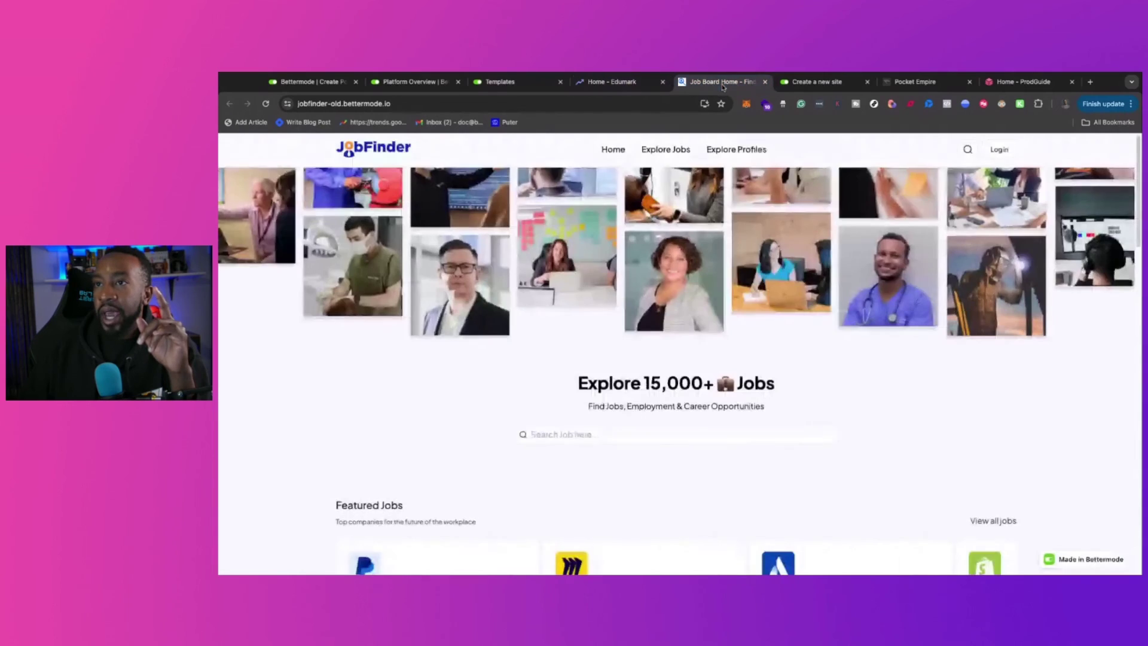
scroll(522, 315, "down", 15)
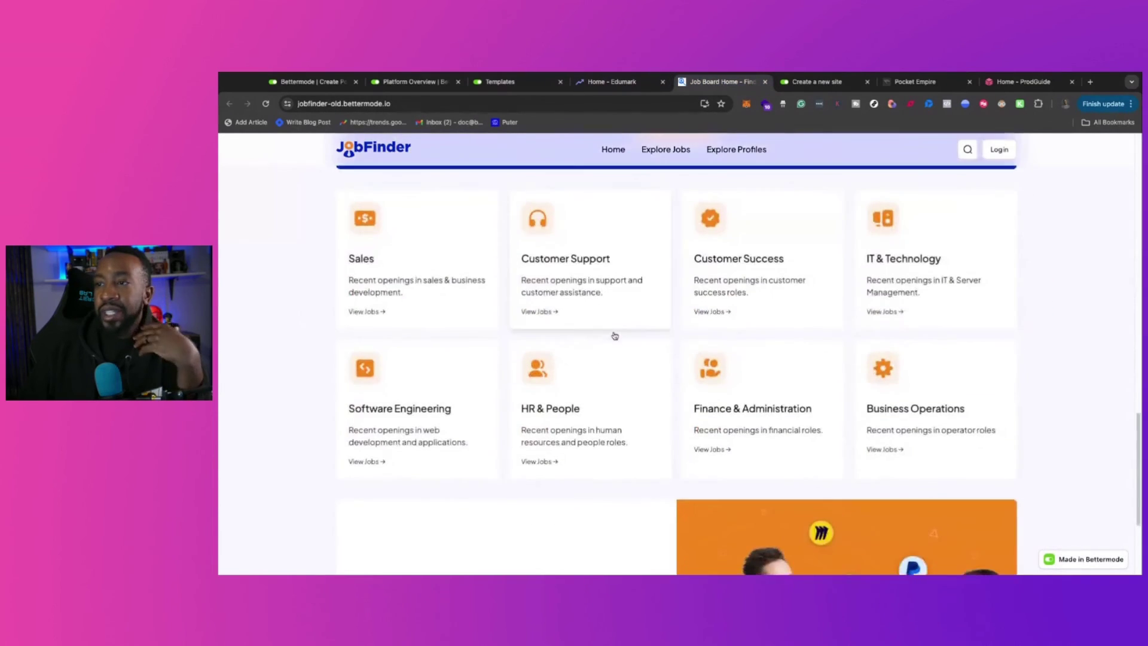
scroll(605, 321, "up", 15)
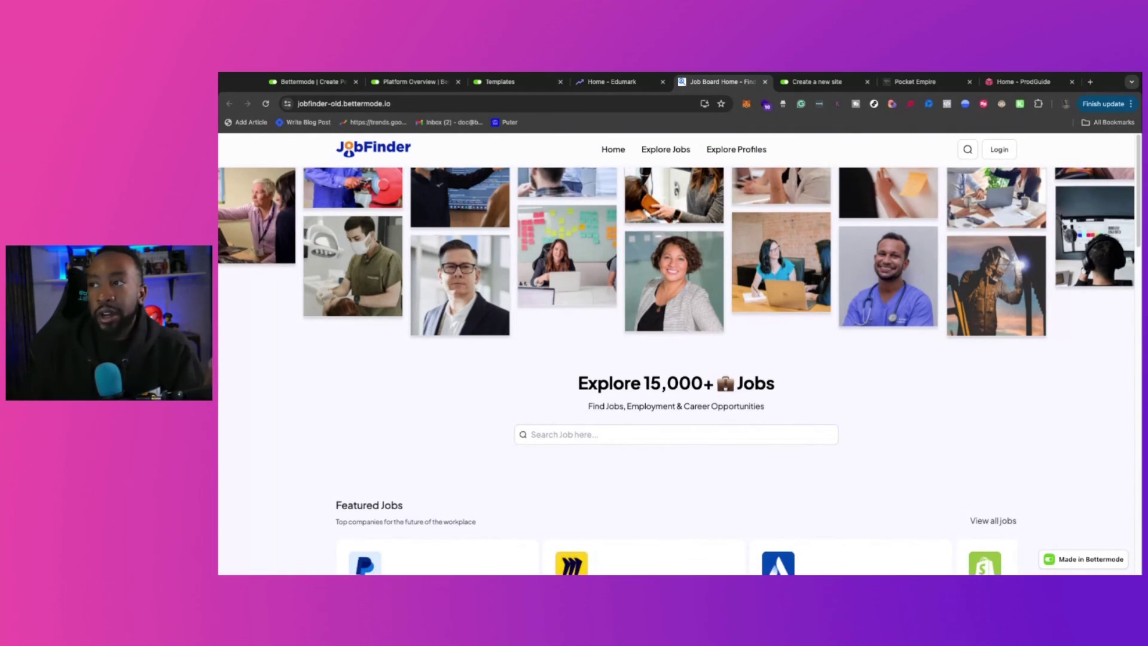
left_click(672, 155)
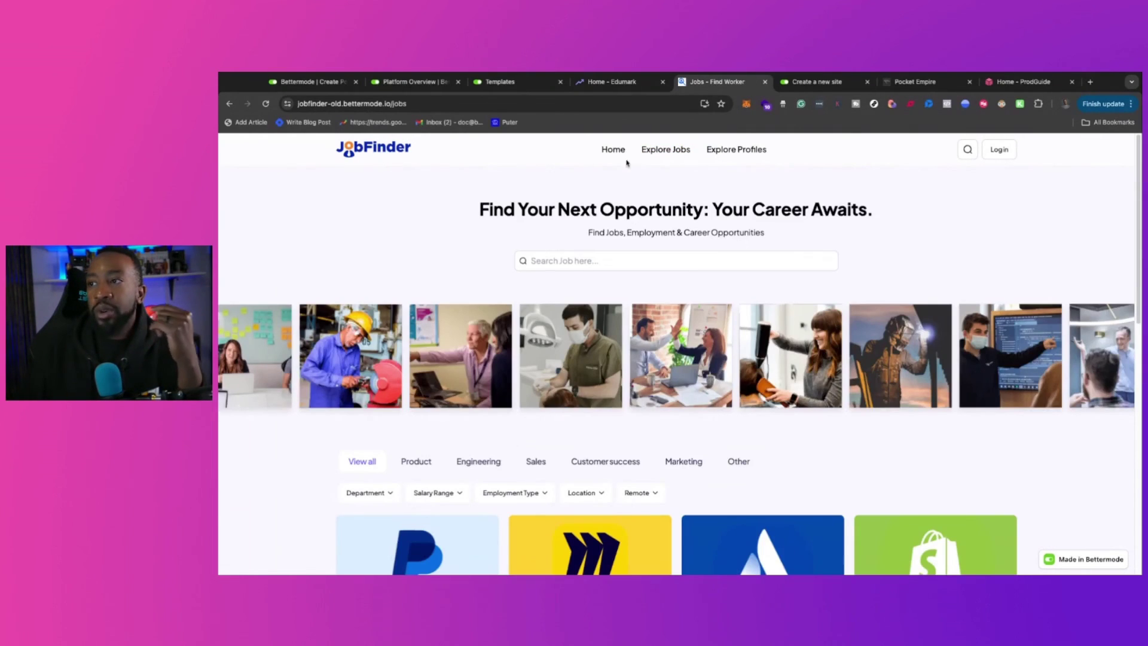
left_click(608, 86)
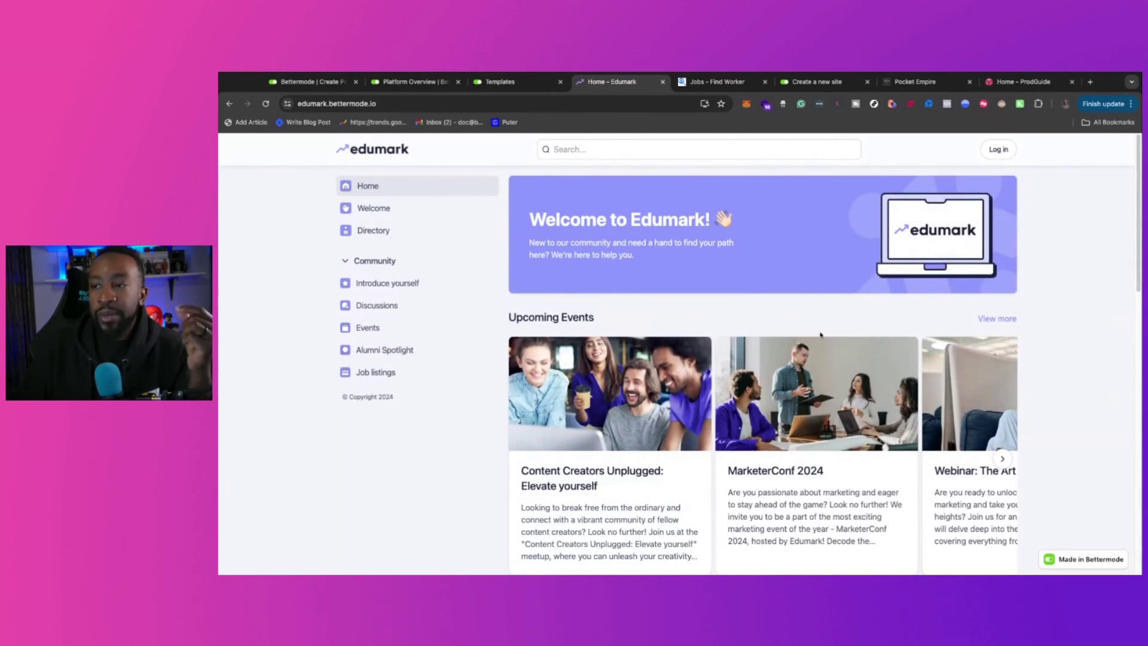
scroll(795, 340, "down", 10)
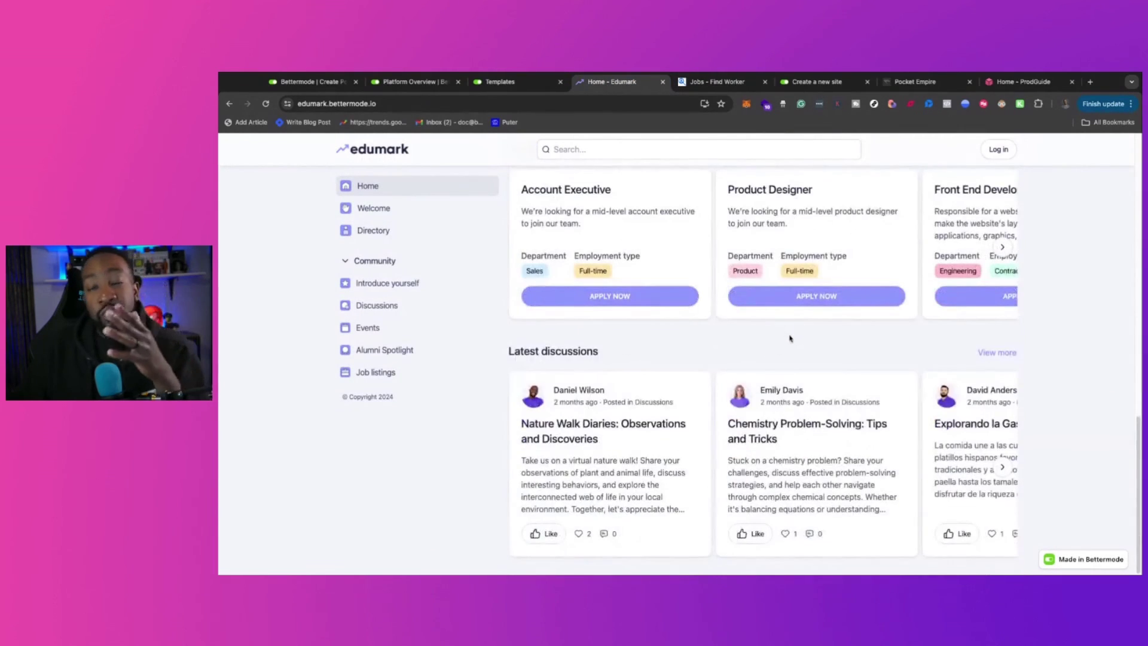
scroll(789, 334, "up", 10)
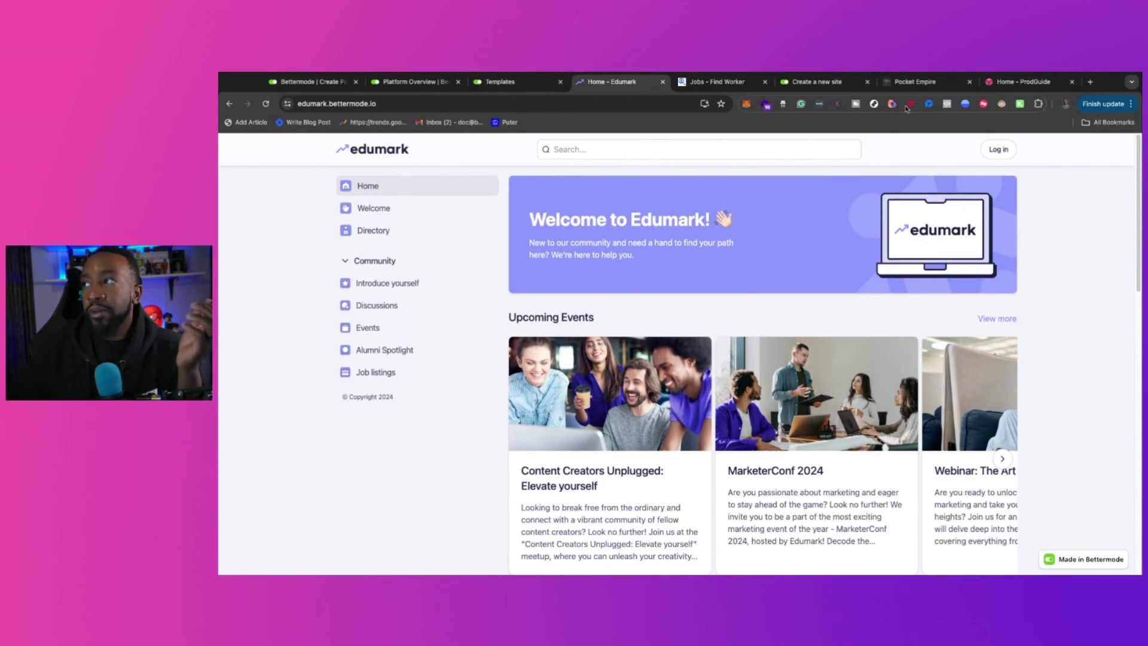
Go from the Pocket Empire admin back to the live Pocket Empire community
left_click(913, 84)
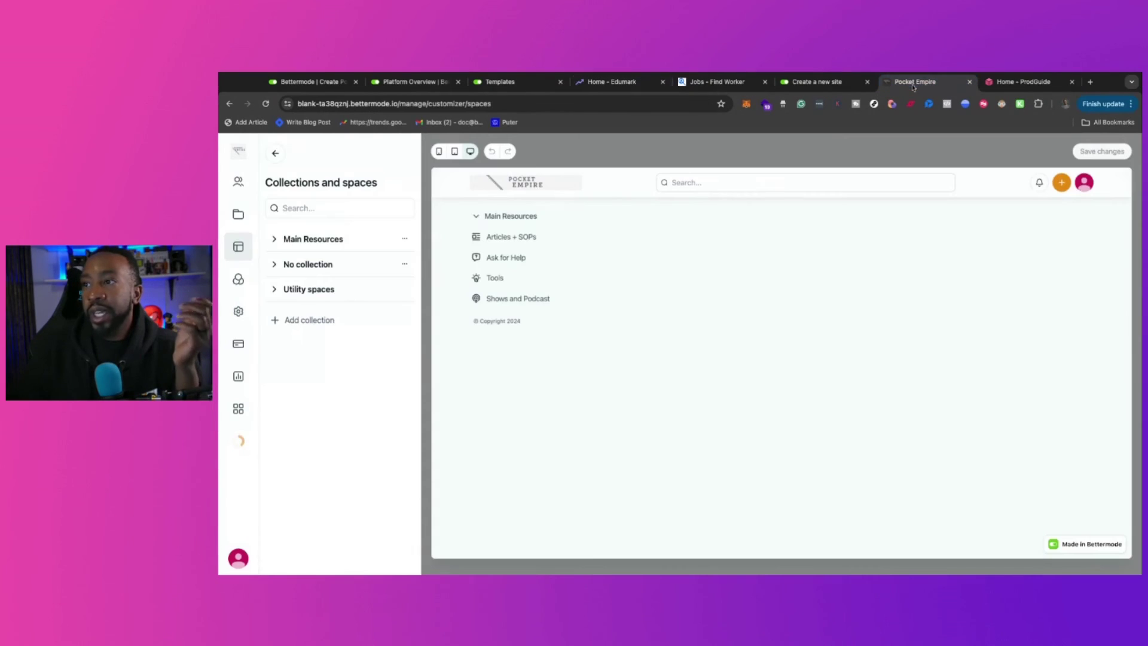
left_click(242, 158)
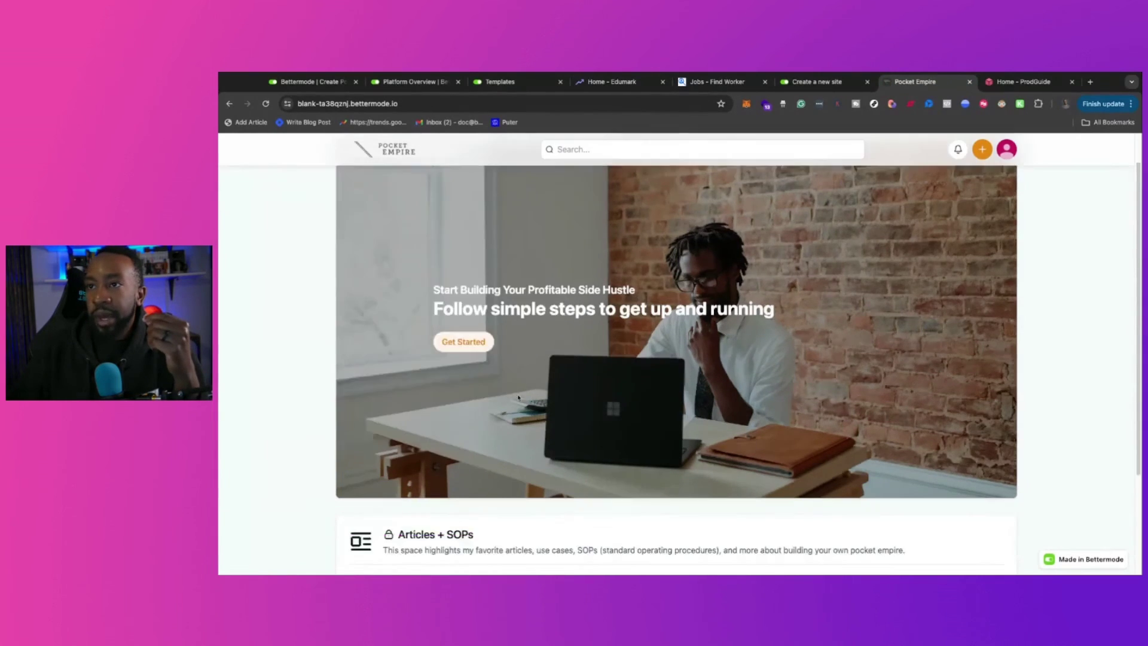
scroll(517, 393, "down", 3)
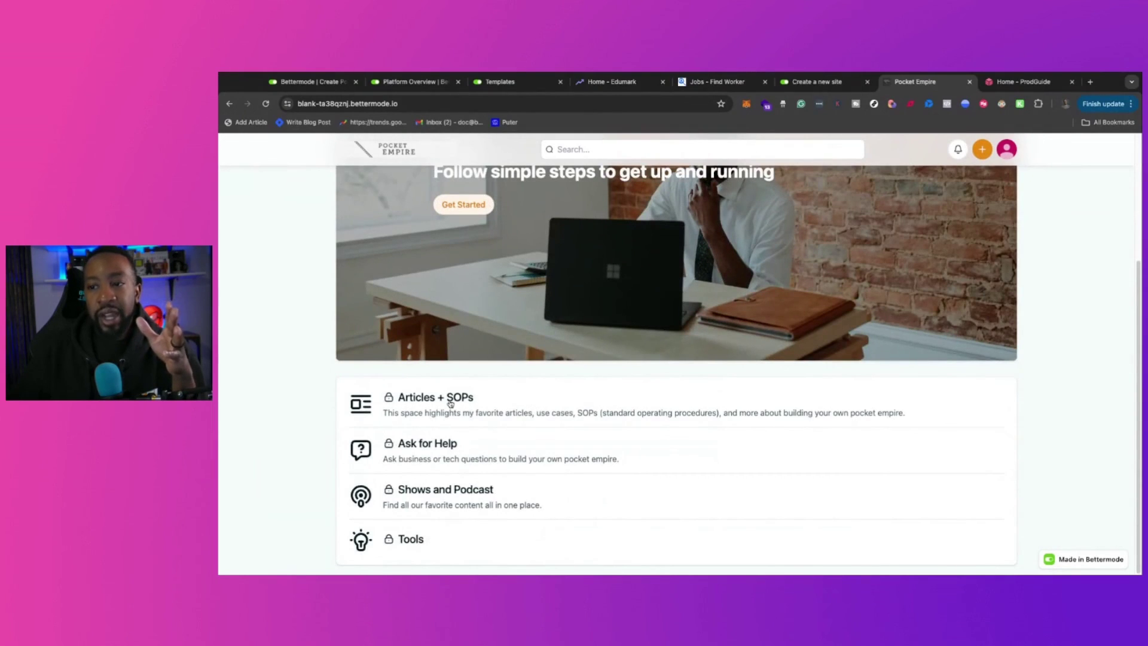
Browse the Articles + SOPs and Shows and Podcast spaces, then return to the community home
left_click(450, 403)
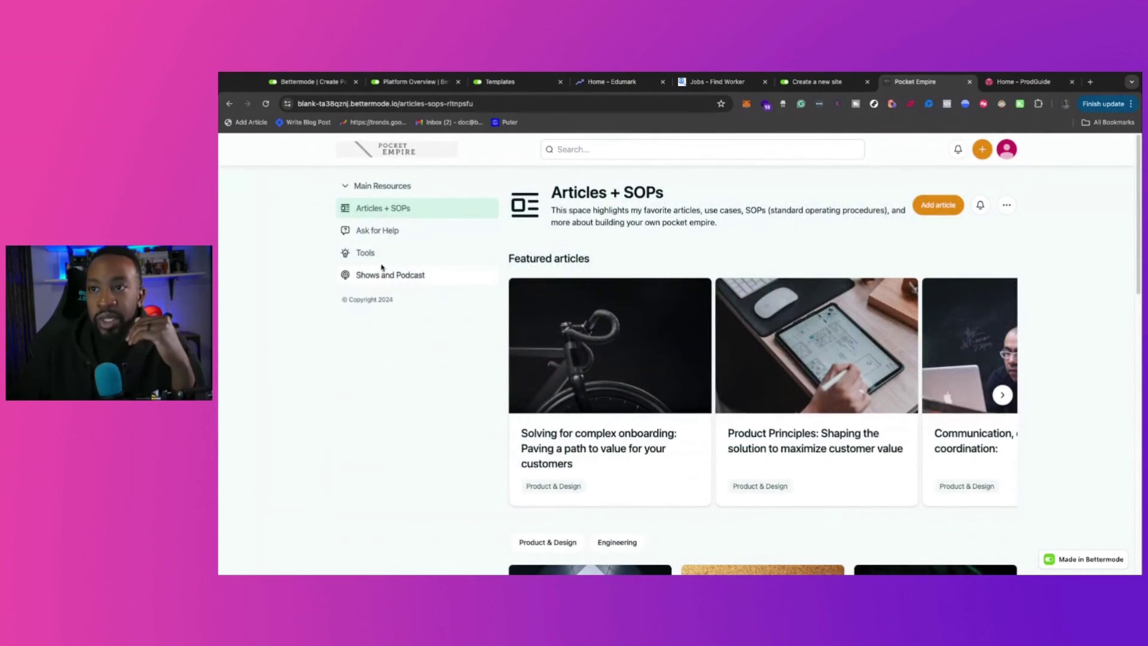
left_click(397, 234)
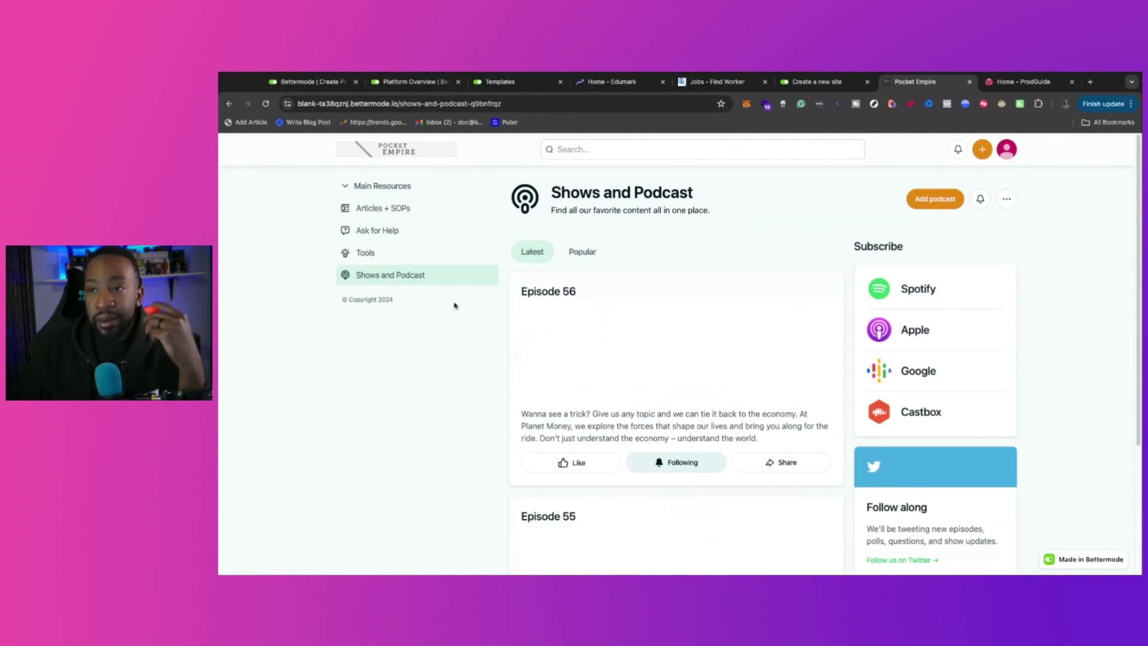
scroll(511, 329, "down", 4)
scroll(776, 395, "up", 4)
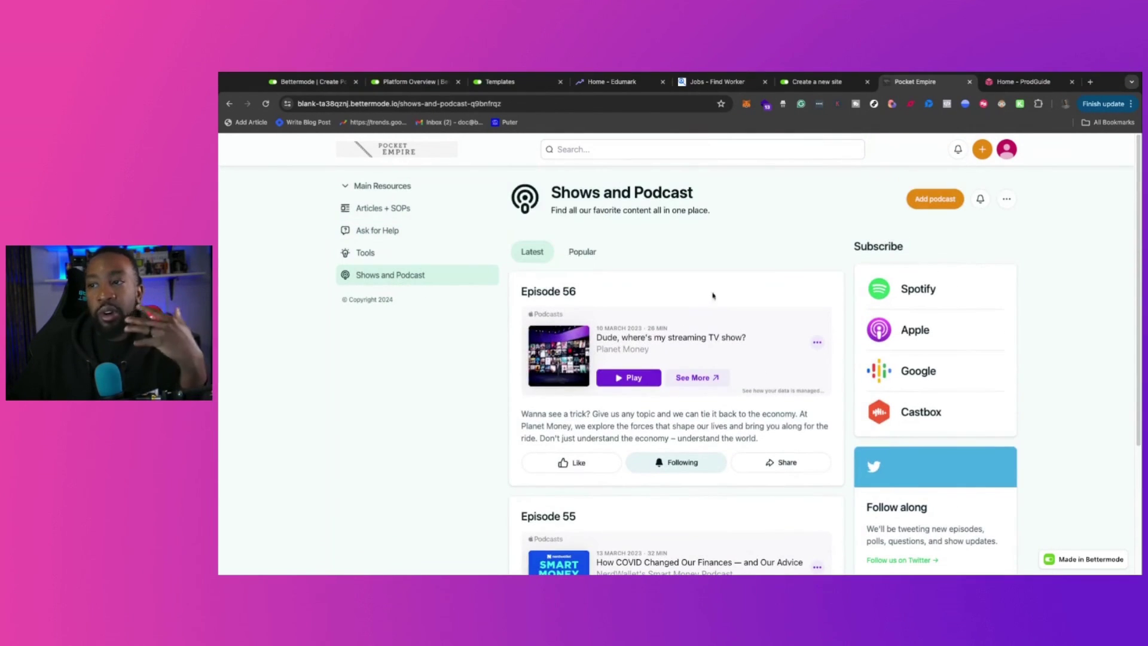
left_click(399, 209)
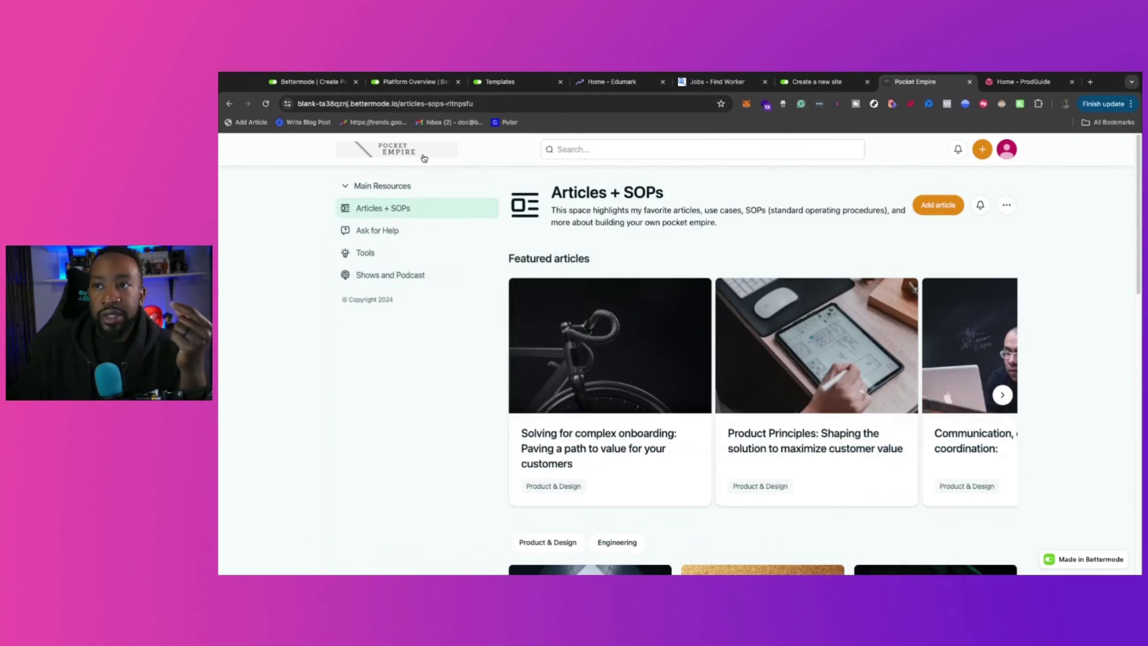
left_click(423, 157)
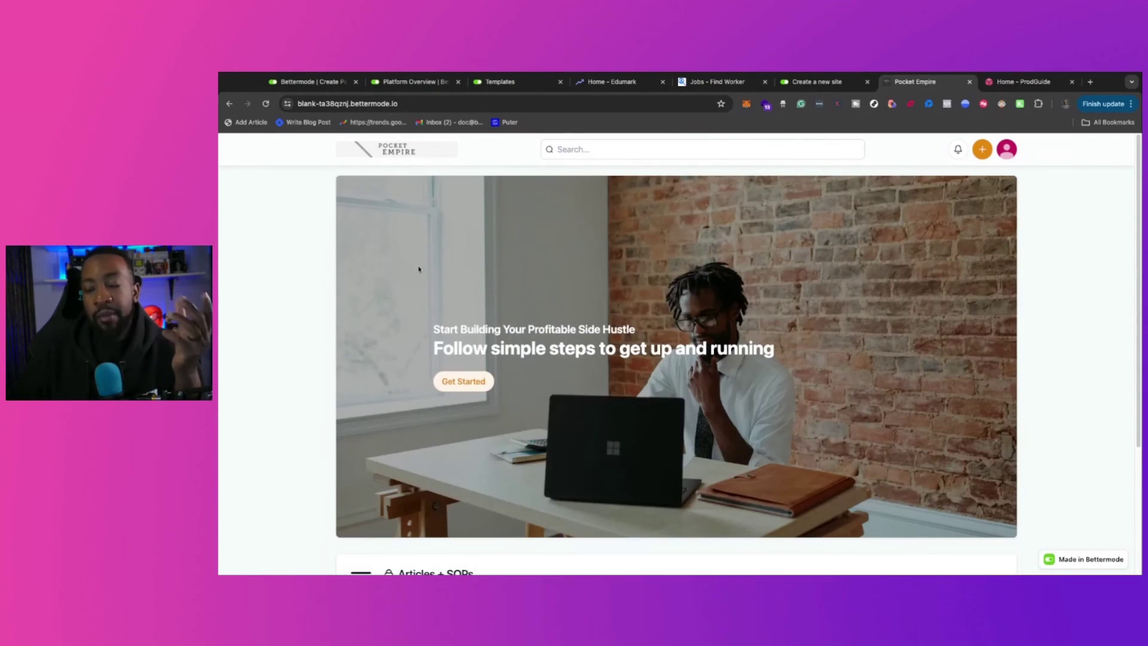
scroll(410, 274, "down", 3)
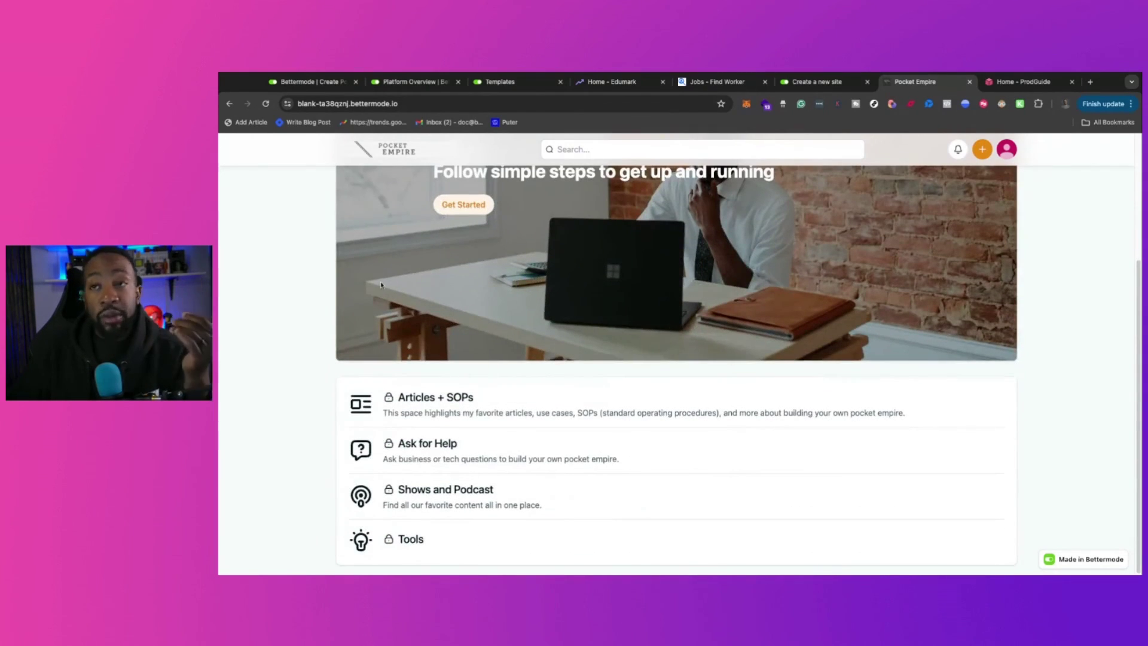
scroll(381, 287, "up", 3)
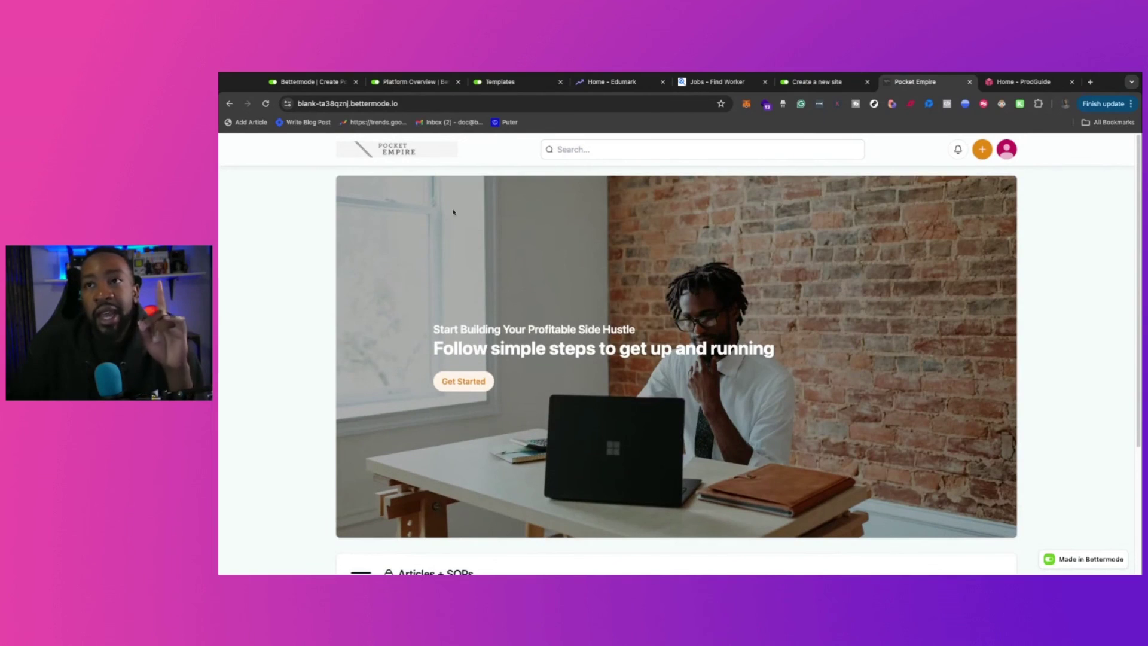
Switch to the bettermode.com homepage tab
left_click(311, 82)
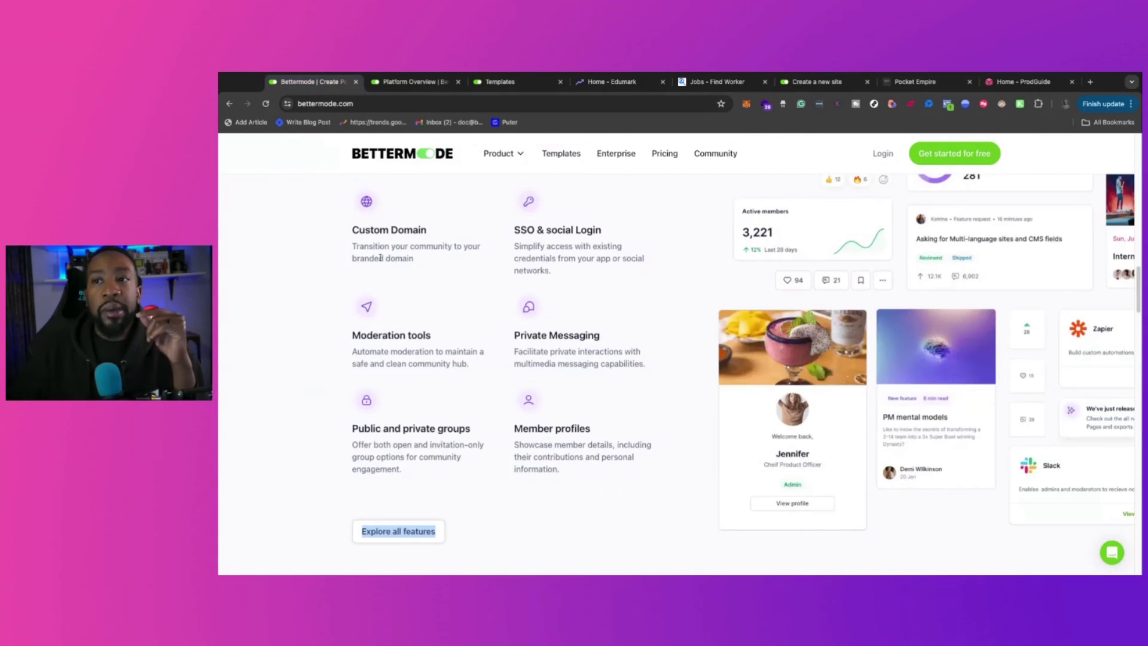